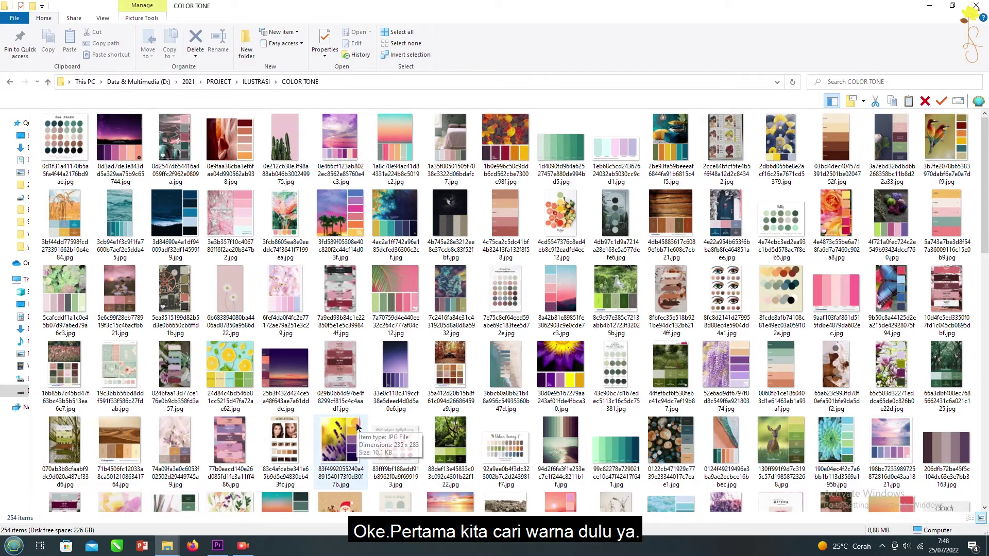
Step: Find the sunflower palette JPG in the COLOR TONE folder and open it in Photos
{"action": "scroll", "coordinate": [356, 428], "scroll_direction": "down", "scroll_amount": 3}
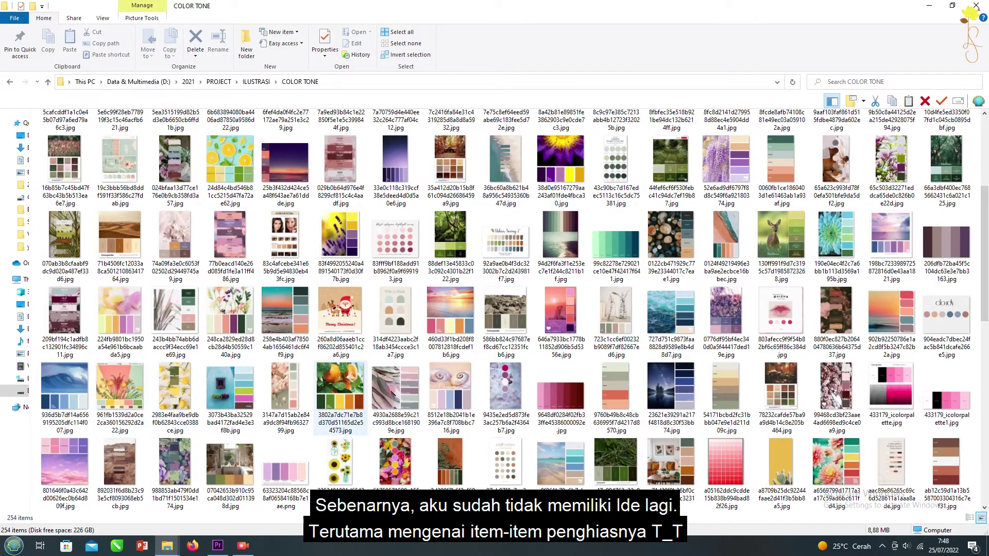
{"action": "scroll", "coordinate": [590, 392], "scroll_direction": "down", "scroll_amount": 4}
{"action": "mouse_move", "coordinate": [616, 371]}
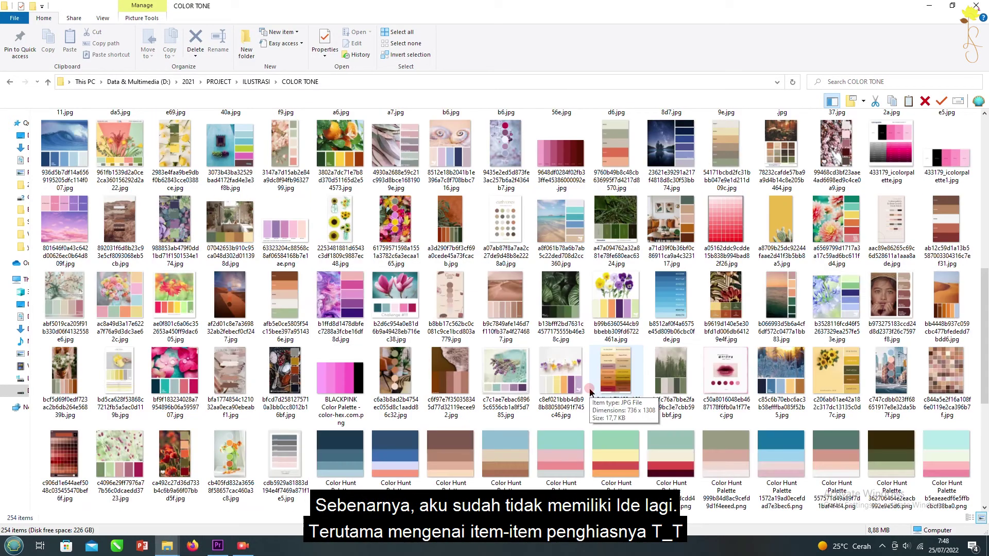
{"action": "scroll", "coordinate": [590, 393], "scroll_direction": "down", "scroll_amount": 2}
{"action": "scroll", "coordinate": [591, 393], "scroll_direction": "down", "scroll_amount": 3}
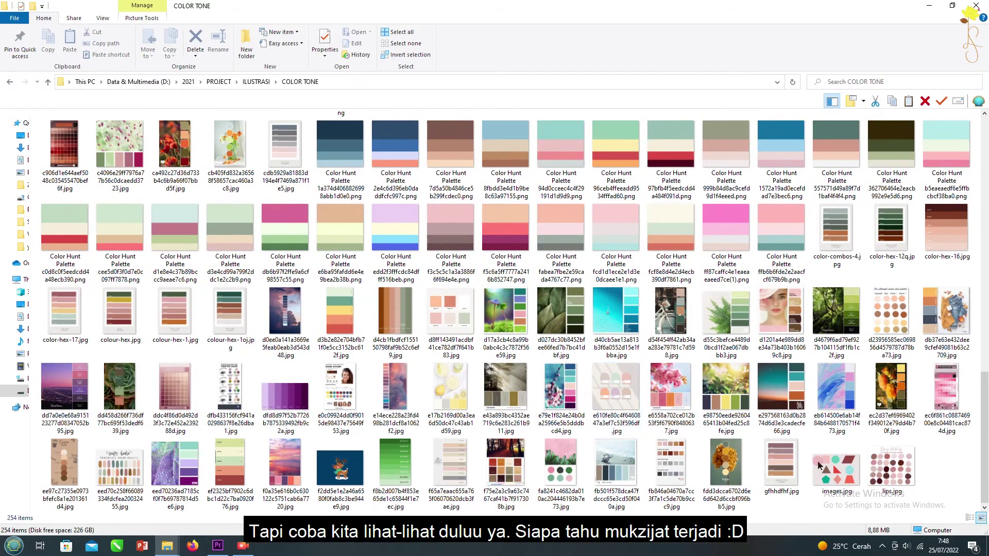
{"action": "scroll", "coordinate": [954, 472], "scroll_direction": "up", "scroll_amount": 3}
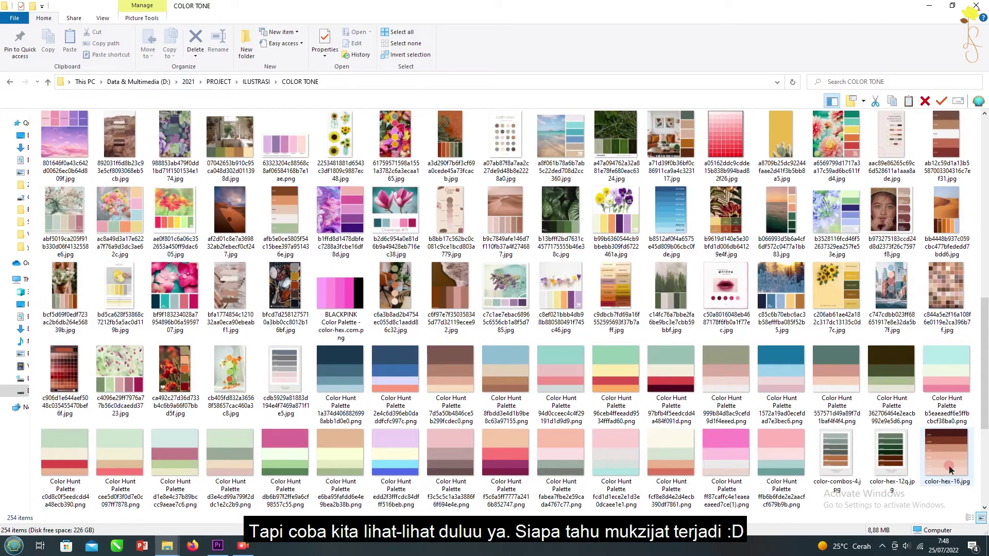
{"action": "left_click", "coordinate": [845, 278]}
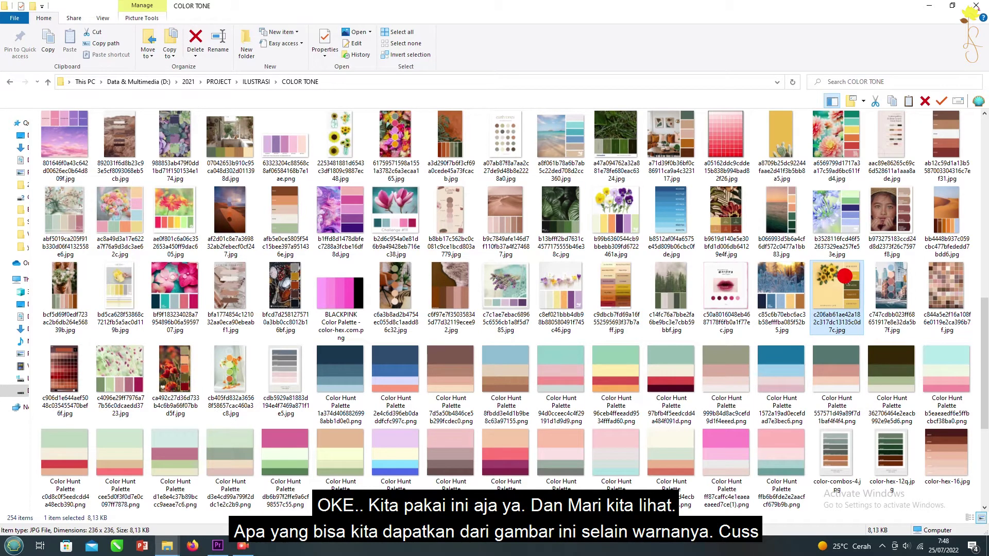
{"action": "double_click", "coordinate": [845, 278]}
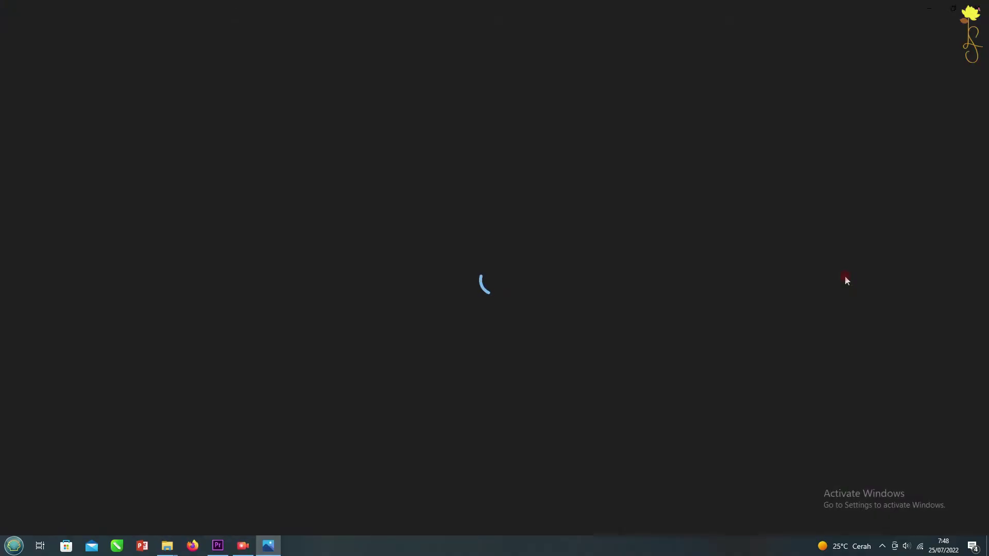
Step: Zoom into the sunflower palette's five hex codes, then reset the image to normal size
{"action": "scroll", "coordinate": [497, 274], "scroll_direction": "up", "scroll_amount": 3}
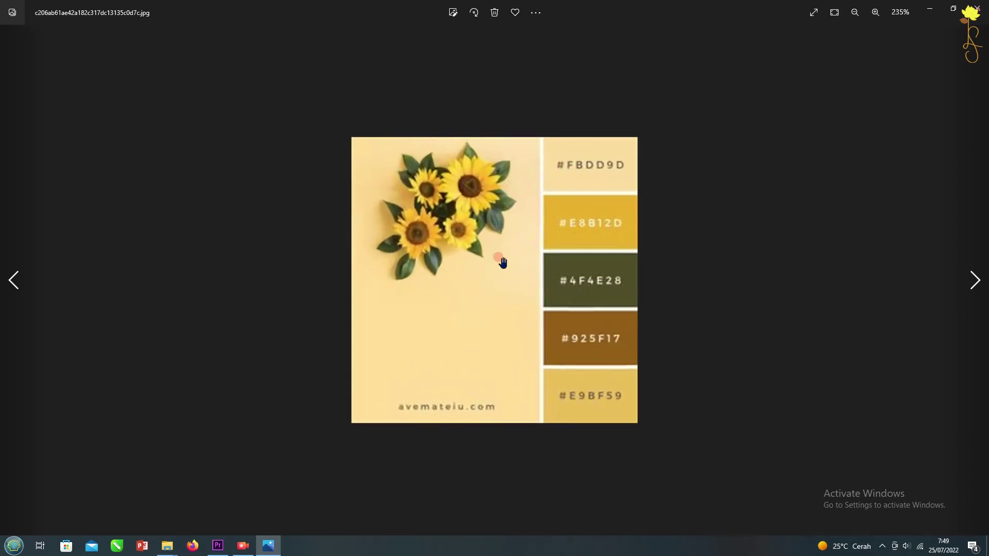
{"action": "double_click", "coordinate": [838, 180]}
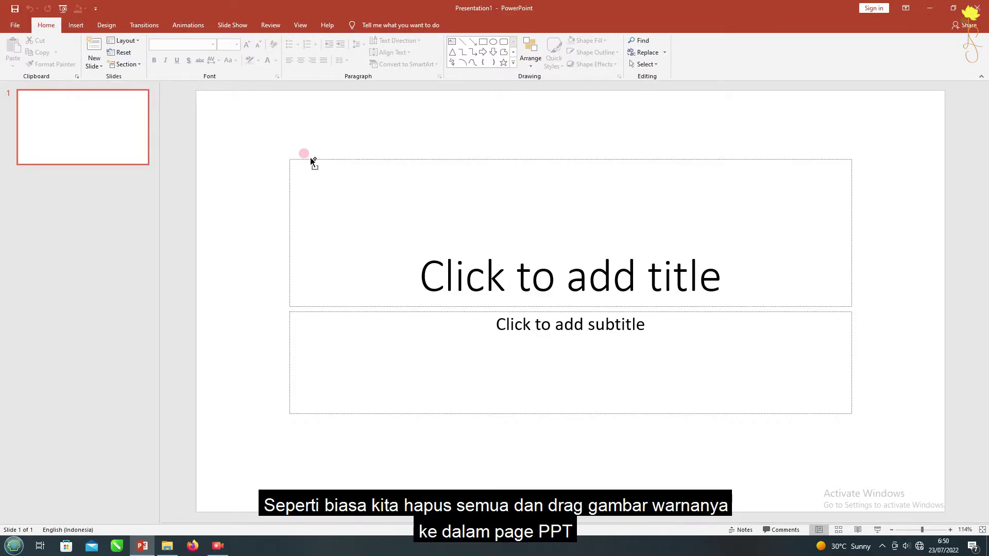
Step: Delete the title placeholders and place the sunflower palette picture, enlarged to 16.44 cm
{"action": "key", "text": "ctrl+a"}
{"action": "key", "text": "Delete"}
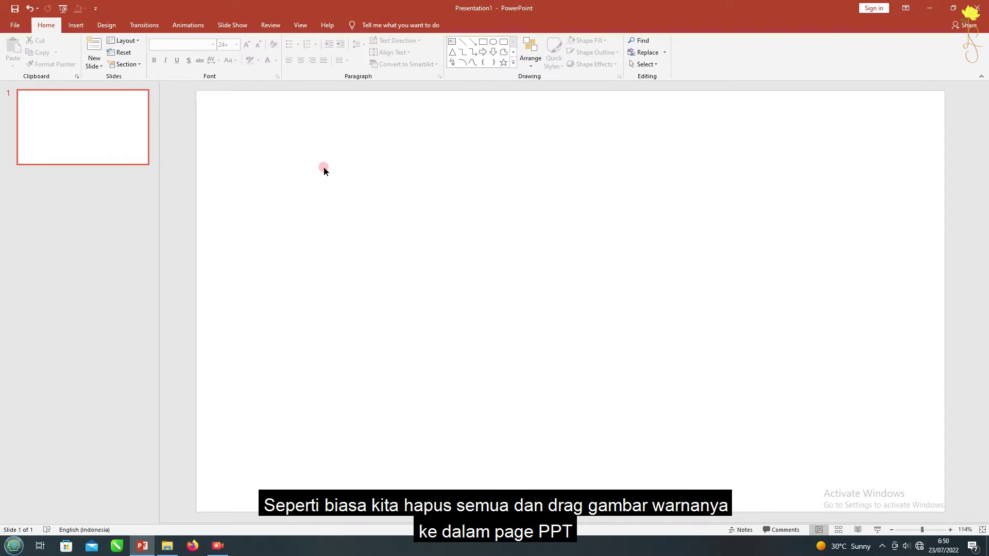
{"action": "left_click", "coordinate": [167, 545]}
{"action": "left_click_drag", "start_coordinate": [296, 361], "coordinate": [561, 335]}
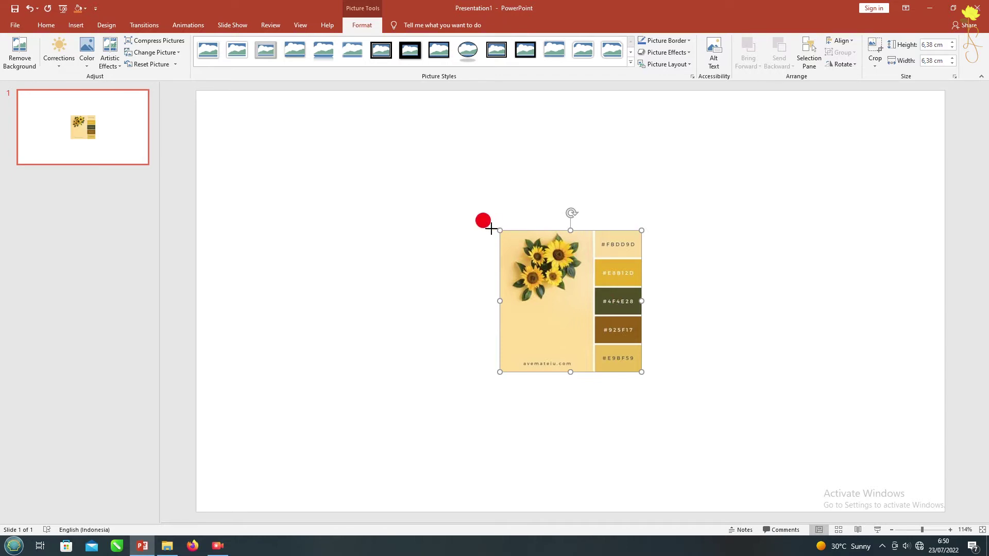
{"action": "left_click_drag", "start_coordinate": [490, 228], "coordinate": [276, 170]}
{"action": "left_click_drag", "start_coordinate": [459, 190], "coordinate": [459, 311]}
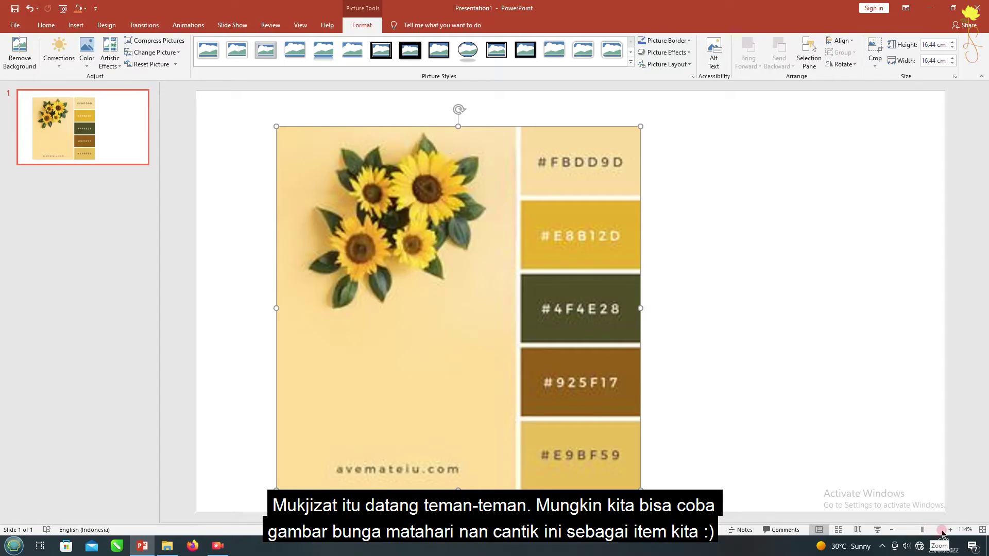
Step: Zoom the view in closely on the sunflowers in the picture
{"action": "left_click", "coordinate": [941, 529]}
{"action": "scroll", "coordinate": [565, 371], "scroll_direction": "up", "scroll_amount": 2}
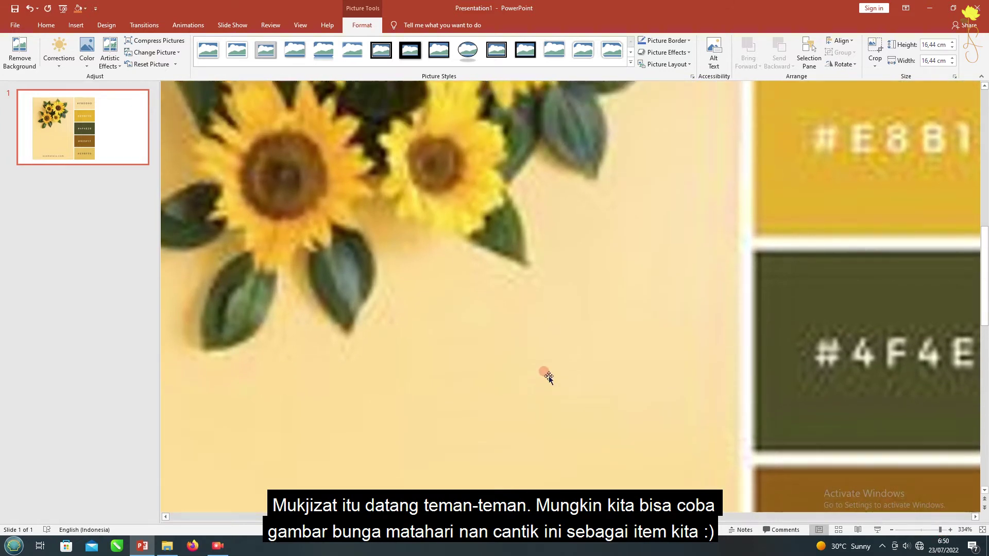
{"action": "scroll", "coordinate": [545, 375], "scroll_direction": "up", "scroll_amount": 2}
{"action": "scroll", "coordinate": [545, 376], "scroll_direction": "up", "scroll_amount": 1}
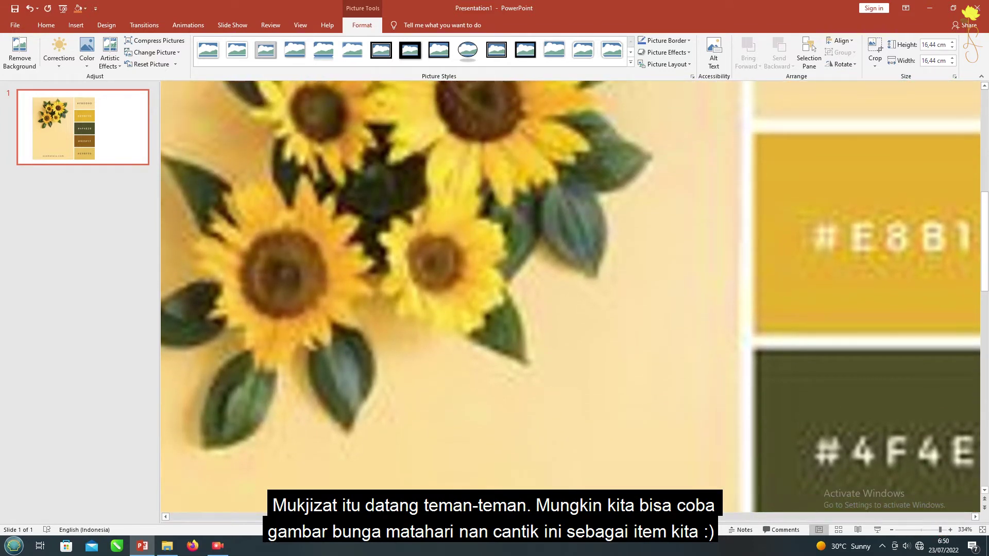
{"action": "scroll", "coordinate": [363, 358], "scroll_direction": "up", "scroll_amount": 2}
{"action": "scroll", "coordinate": [362, 358], "scroll_direction": "up", "scroll_amount": 2}
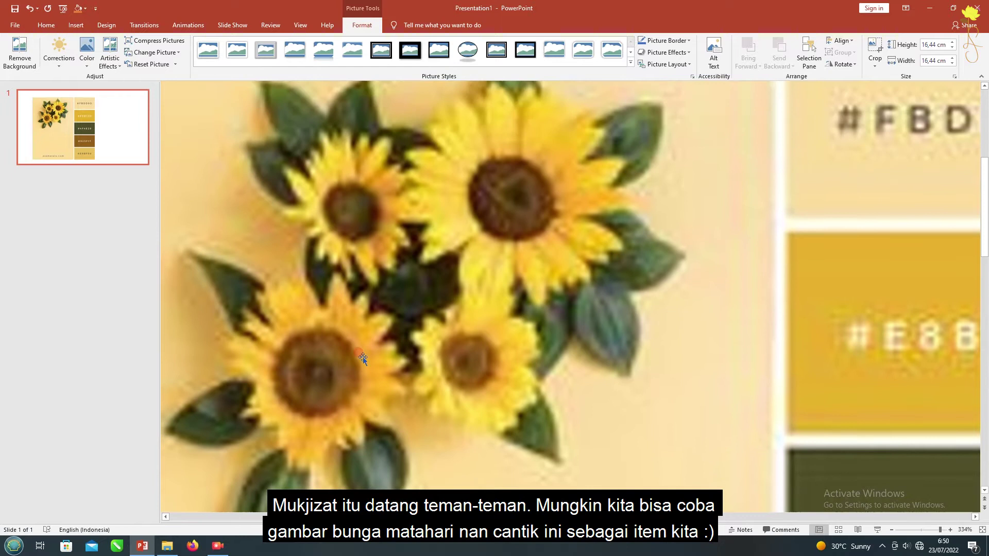
{"action": "left_click", "coordinate": [889, 533]}
{"action": "scroll", "coordinate": [493, 432], "scroll_direction": "up", "scroll_amount": 3}
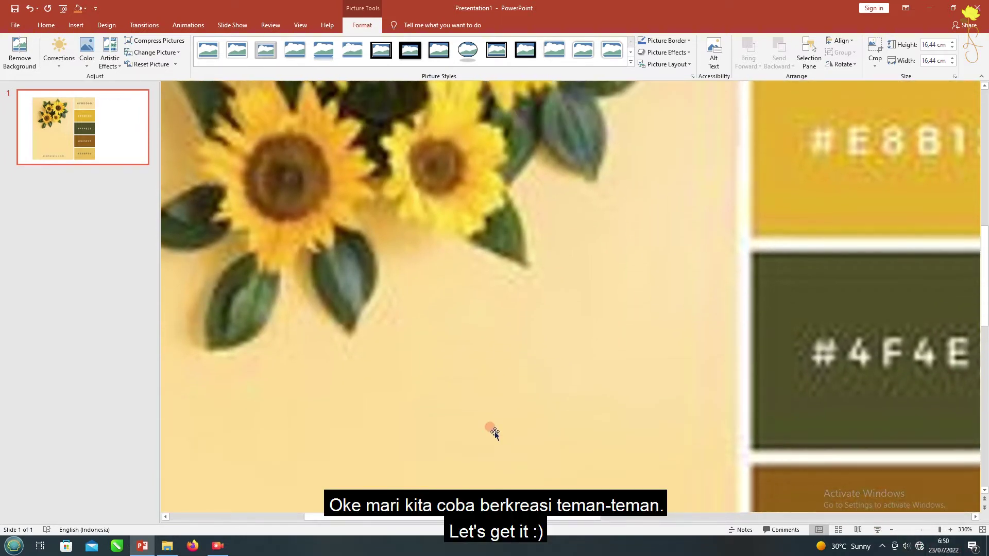
{"action": "scroll", "coordinate": [494, 432], "scroll_direction": "up", "scroll_amount": 2}
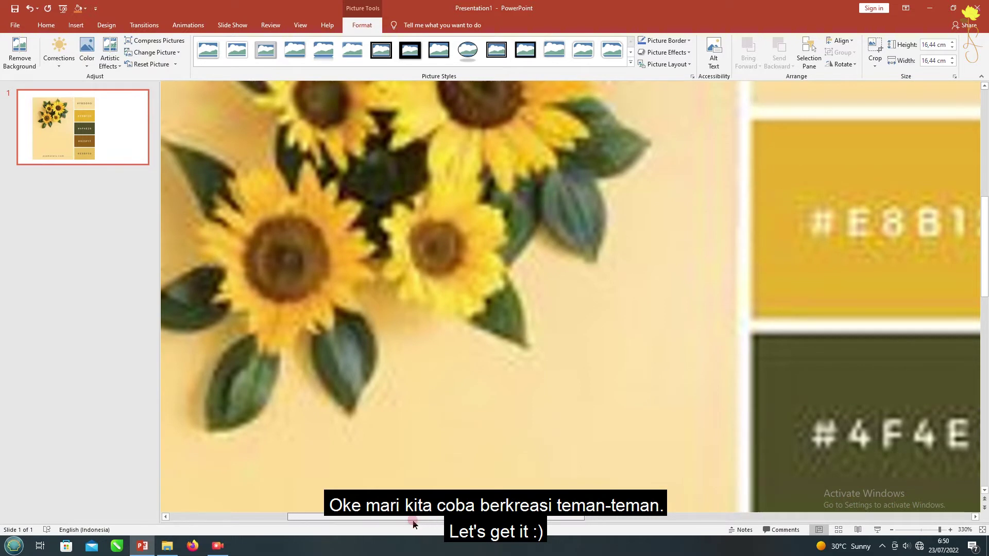
{"action": "scroll", "coordinate": [369, 341], "scroll_direction": "up", "scroll_amount": 3}
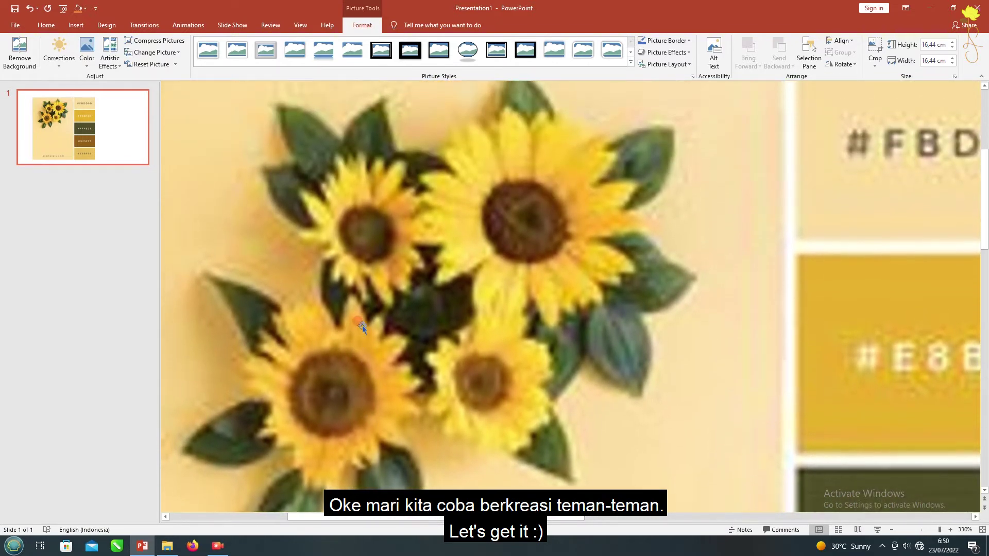
{"action": "scroll", "coordinate": [363, 325], "scroll_direction": "up", "scroll_amount": 1}
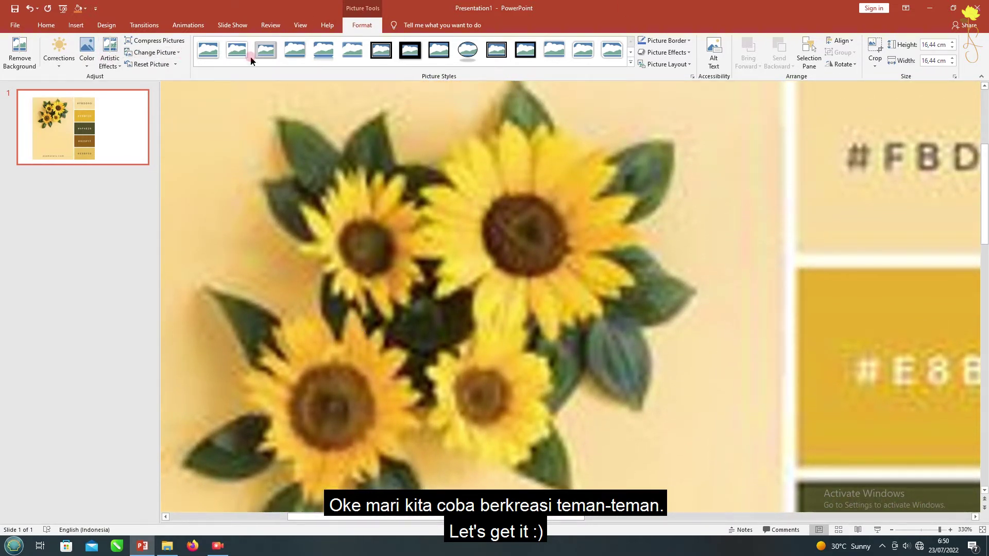
{"action": "left_click", "coordinate": [47, 26]}
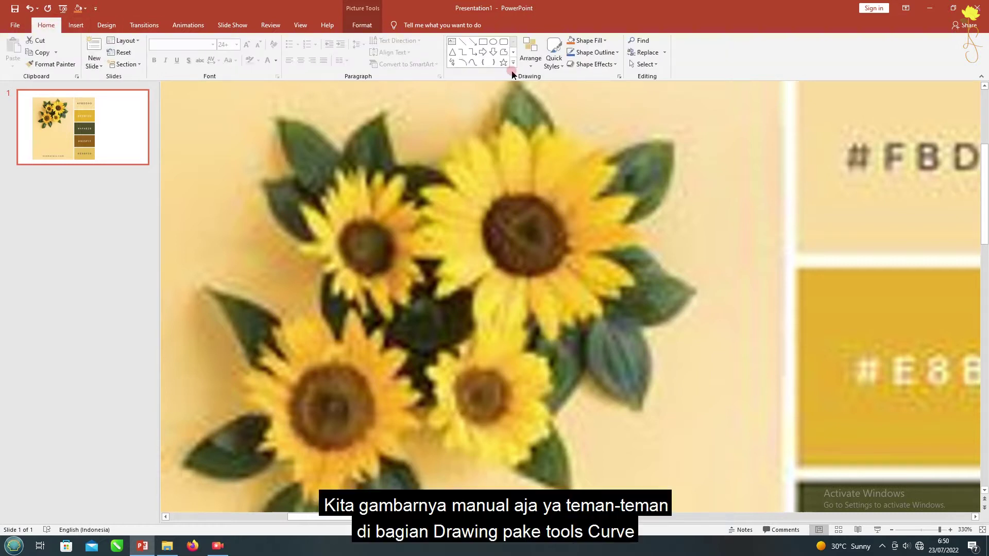
Step: Trace the central sunflower's petals with a 3.57 × 3.77 cm curve outline and add an edit point
{"action": "left_click", "coordinate": [473, 63]}
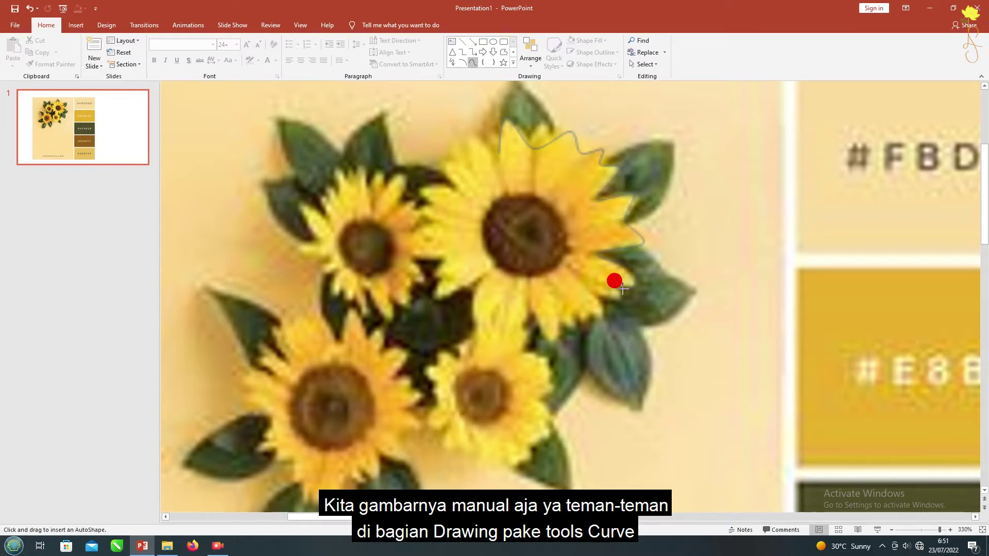
{"action": "left_click", "coordinate": [572, 315]}
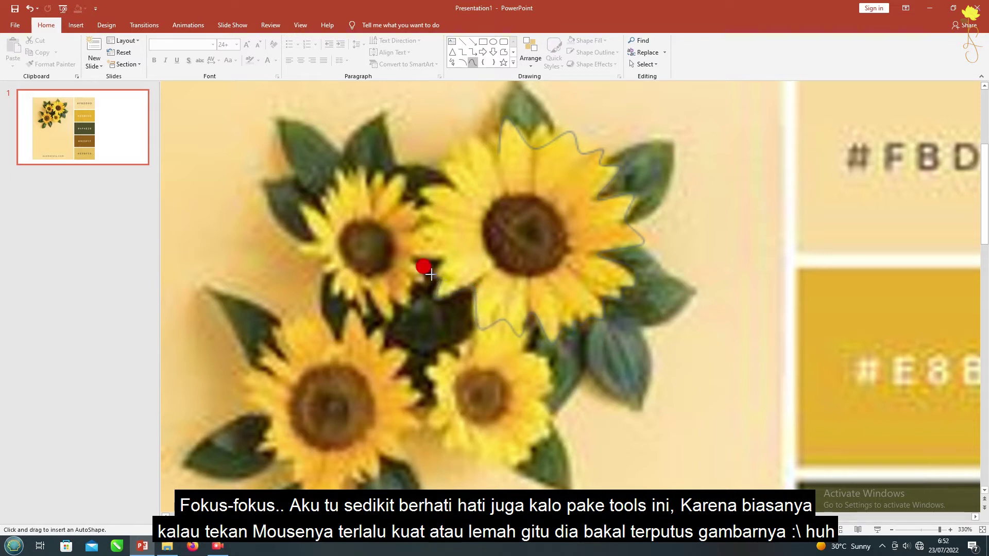
{"action": "left_click_drag", "start_coordinate": [403, 260], "coordinate": [415, 234]}
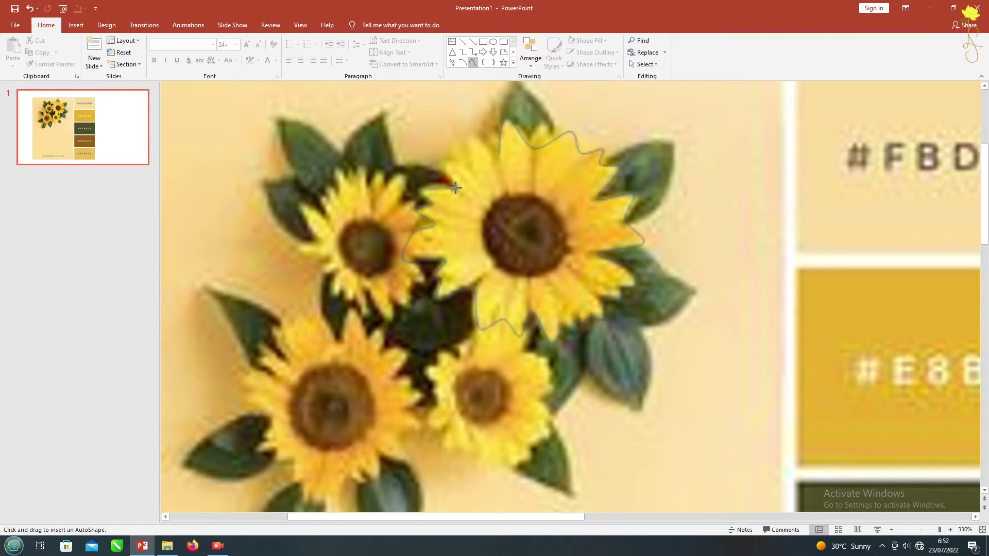
{"action": "left_click_drag", "start_coordinate": [439, 163], "coordinate": [440, 166]}
{"action": "right_click", "coordinate": [442, 165]}
{"action": "left_click", "coordinate": [466, 227]}
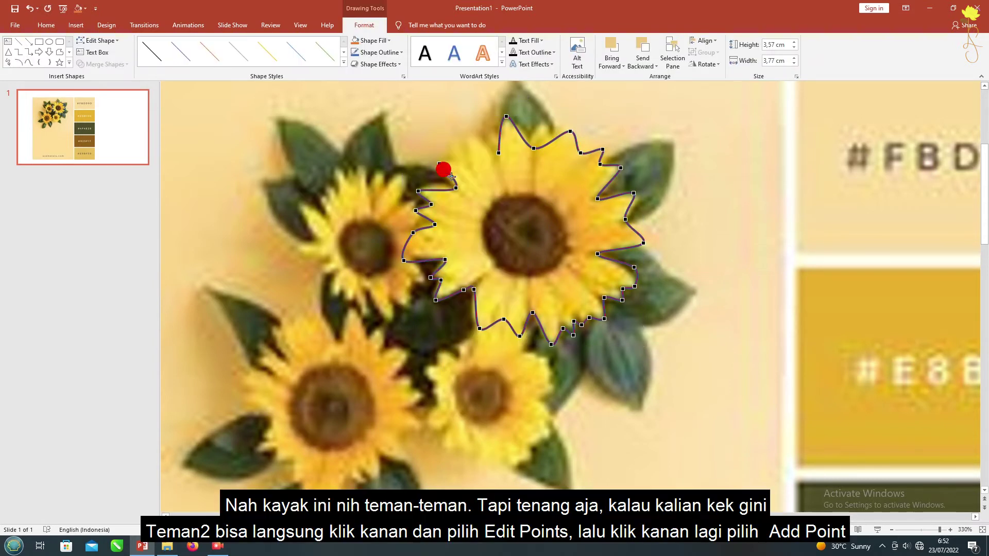
{"action": "right_click", "coordinate": [440, 165]}
{"action": "left_click", "coordinate": [450, 173]}
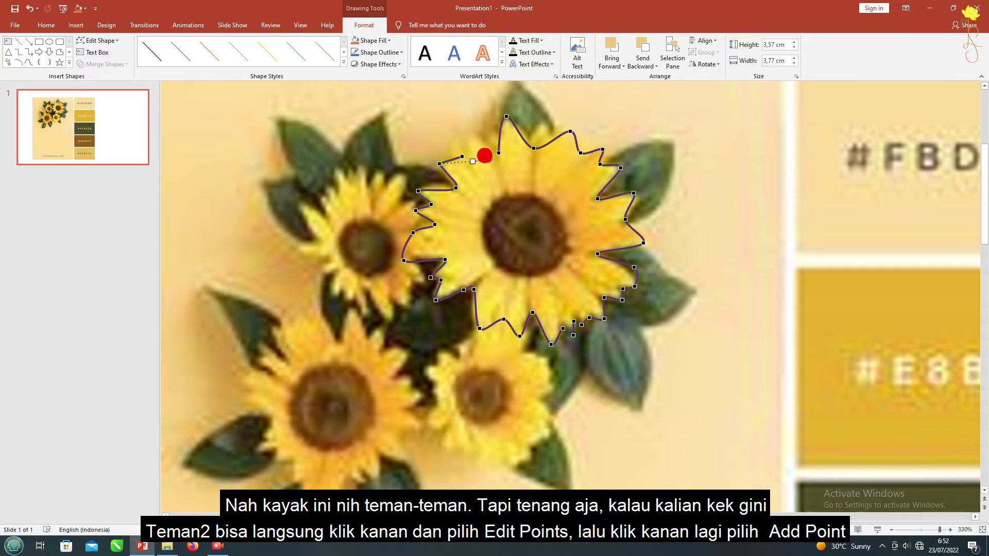
Step: Adjust the top segment of the petal outline using Edit Points
{"action": "left_click", "coordinate": [28, 62]}
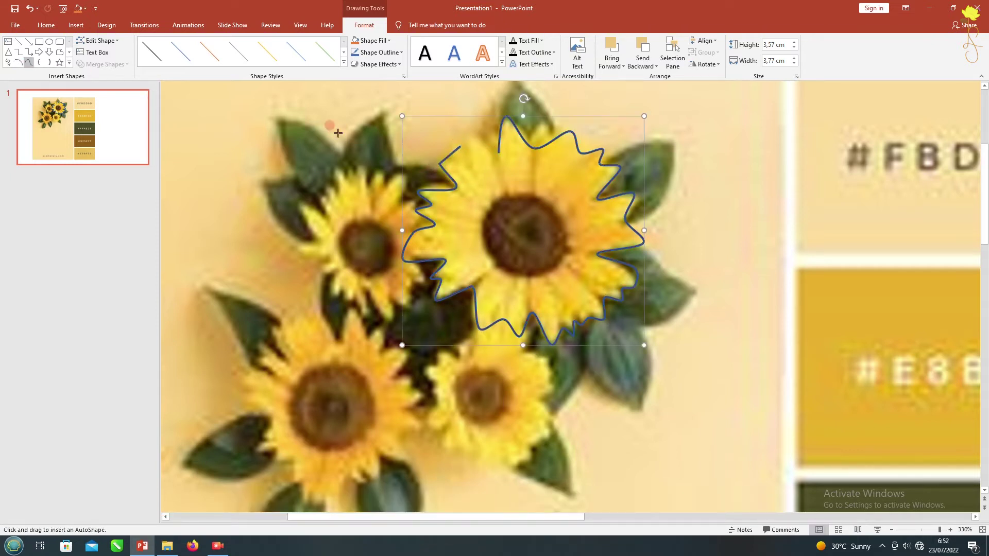
{"action": "left_click_drag", "start_coordinate": [443, 160], "coordinate": [441, 164]}
{"action": "right_click", "coordinate": [441, 165]}
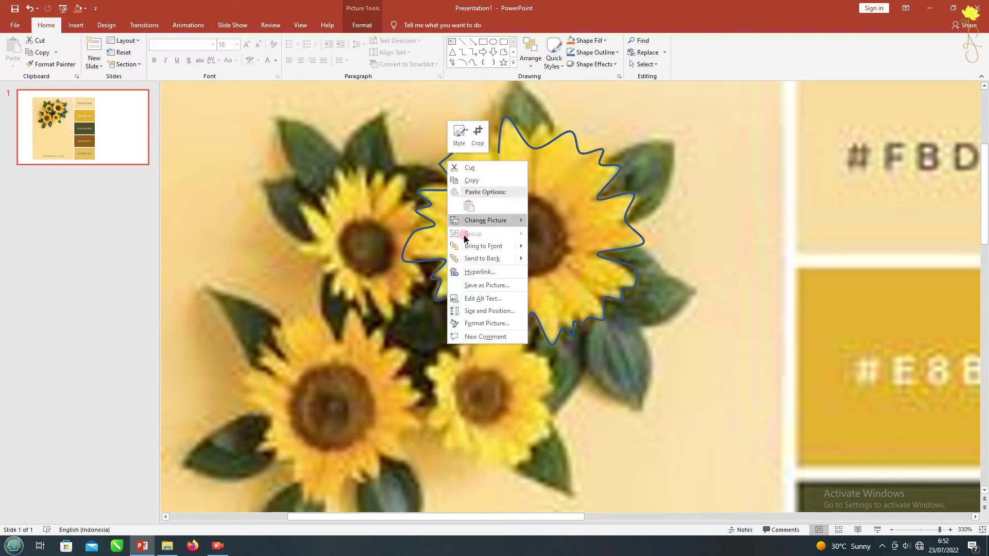
{"action": "left_click", "coordinate": [439, 161]}
{"action": "right_click", "coordinate": [442, 166]}
{"action": "left_click", "coordinate": [464, 237]}
{"action": "right_click", "coordinate": [455, 142]}
{"action": "left_click", "coordinate": [492, 154]}
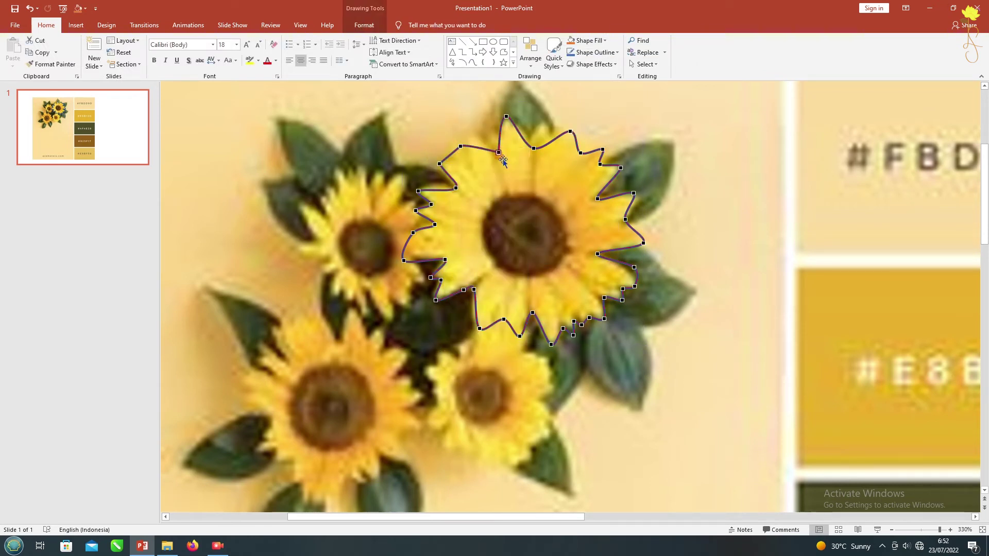
{"action": "right_click", "coordinate": [494, 149]}
{"action": "left_click", "coordinate": [516, 190]}
Step: Smooth the outline's top curve and draw a 1.43 × 1.56 cm oval over the flower centre
{"action": "left_click", "coordinate": [494, 149]}
{"action": "right_click", "coordinate": [495, 151]}
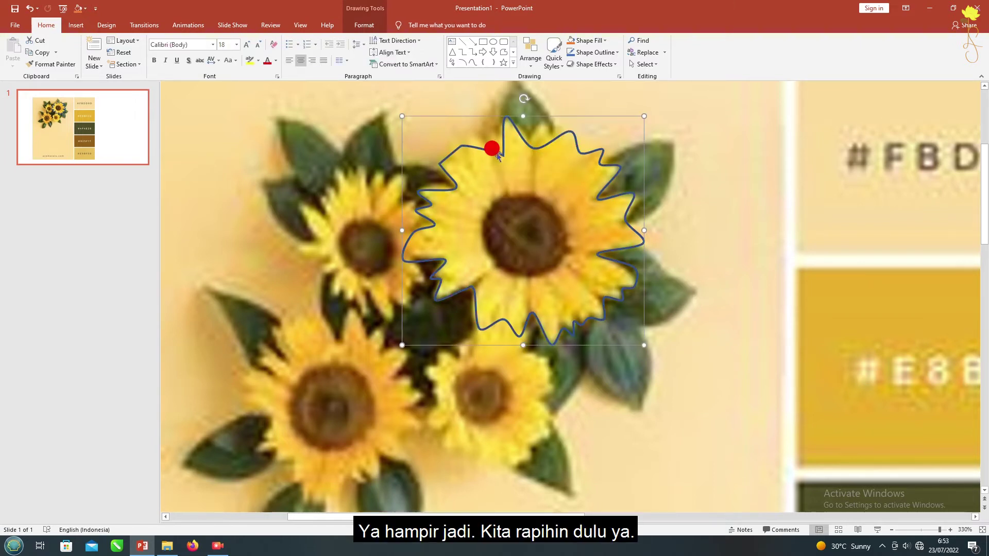
{"action": "left_click", "coordinate": [461, 148]}
{"action": "left_click_drag", "start_coordinate": [448, 141], "coordinate": [453, 164]}
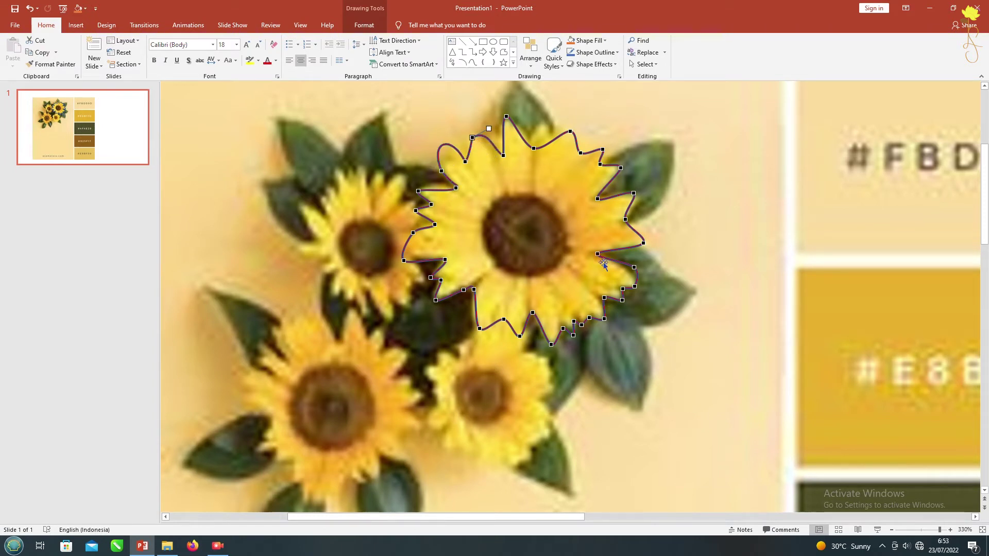
{"action": "left_click", "coordinate": [492, 43]}
{"action": "left_click_drag", "start_coordinate": [482, 198], "coordinate": [569, 278]}
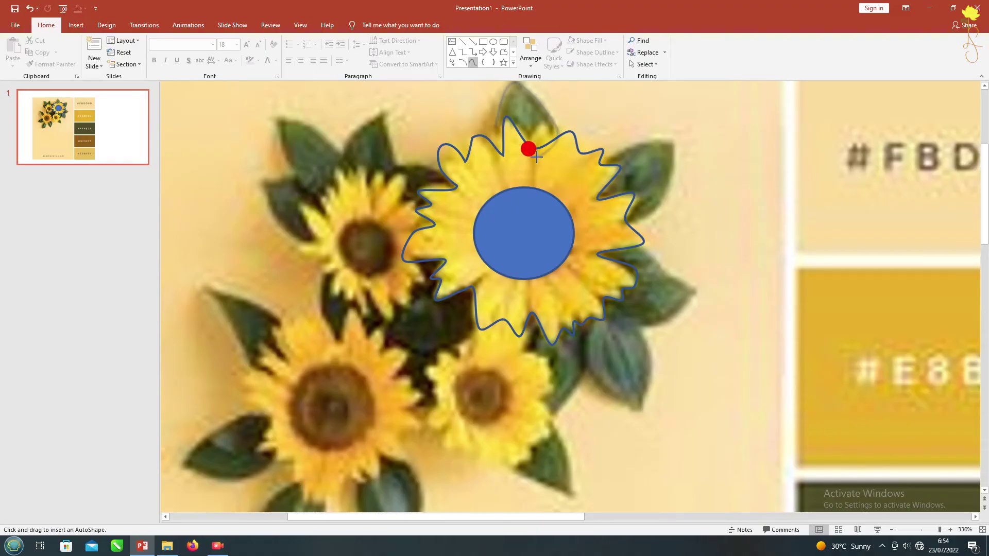
Step: Draw blue leaf shapes beside the central sunflower, sizing and rotating them
{"action": "left_click_drag", "start_coordinate": [526, 123], "coordinate": [620, 157]}
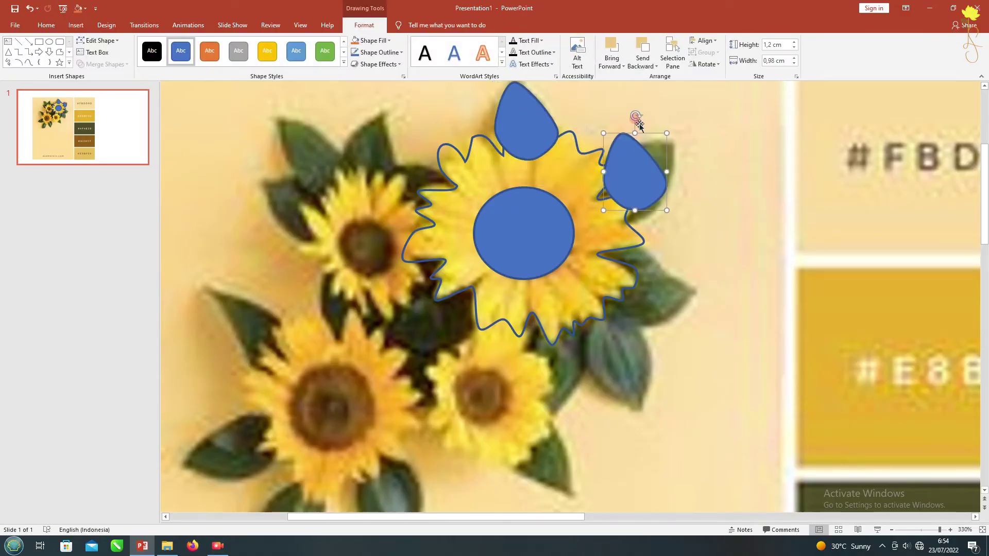
{"action": "key", "text": "Delete"}
{"action": "left_click", "coordinate": [472, 64]}
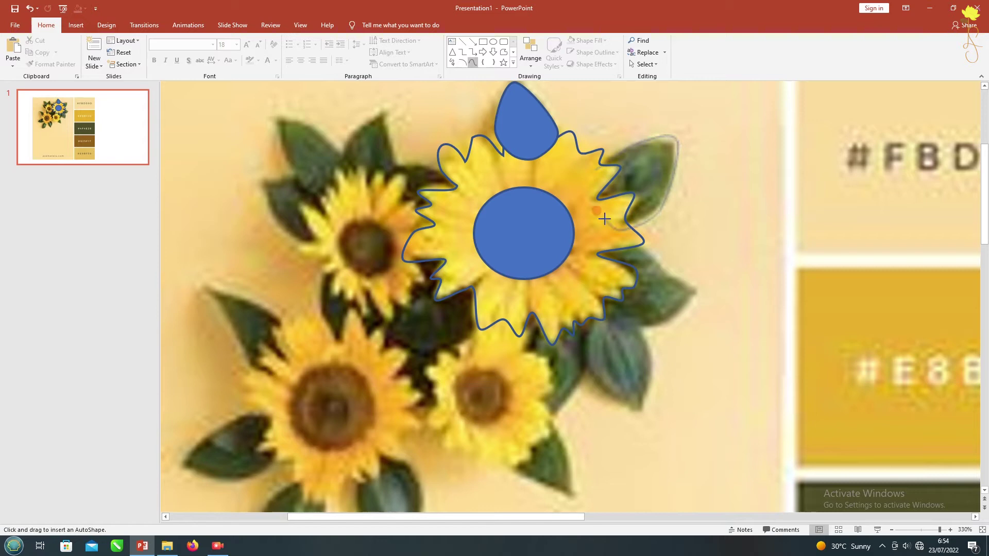
{"action": "double_click", "coordinate": [604, 219]}
{"action": "mouse_move", "coordinate": [657, 212]}
{"action": "left_mouse_down"}
{"action": "mouse_move", "coordinate": [621, 260]}
{"action": "mouse_move", "coordinate": [676, 285]}
{"action": "left_mouse_up"}
{"action": "mouse_move", "coordinate": [689, 249]}
{"action": "left_mouse_down"}
{"action": "mouse_move", "coordinate": [686, 397]}
{"action": "mouse_move", "coordinate": [649, 388]}
{"action": "left_mouse_up"}
{"action": "left_click", "coordinate": [615, 366]}
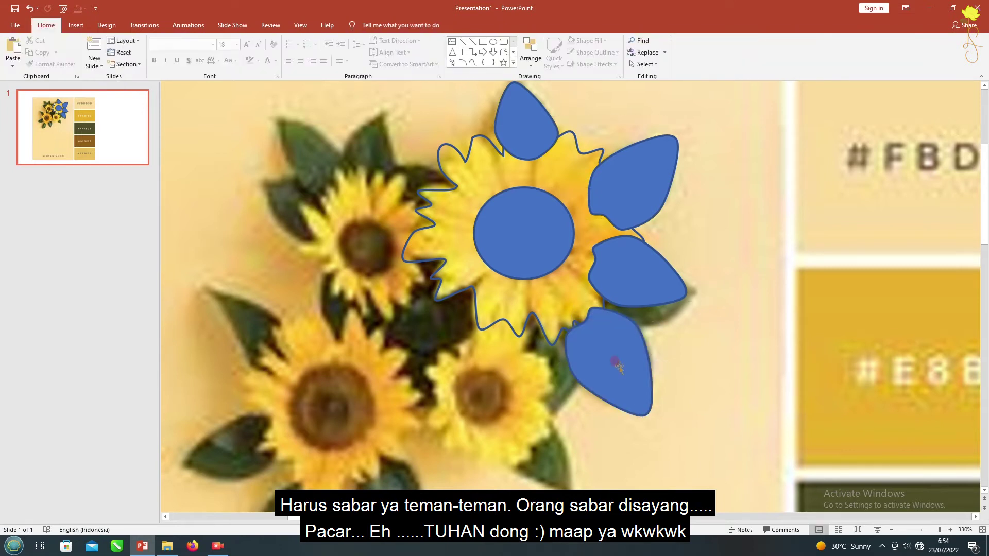
Step: Copy leaves around the left and lower-left sunflowers, resizing each copy
{"action": "left_click", "coordinate": [549, 276]}
{"action": "mouse_move", "coordinate": [614, 190]}
{"action": "left_mouse_down"}
{"action": "mouse_move", "coordinate": [395, 221]}
{"action": "mouse_move", "coordinate": [335, 192]}
{"action": "left_mouse_up"}
{"action": "mouse_move", "coordinate": [305, 121]}
{"action": "left_mouse_down"}
{"action": "mouse_move", "coordinate": [379, 157]}
{"action": "mouse_move", "coordinate": [299, 206]}
{"action": "left_mouse_up"}
{"action": "left_click_drag", "start_coordinate": [258, 172], "coordinate": [257, 177]}
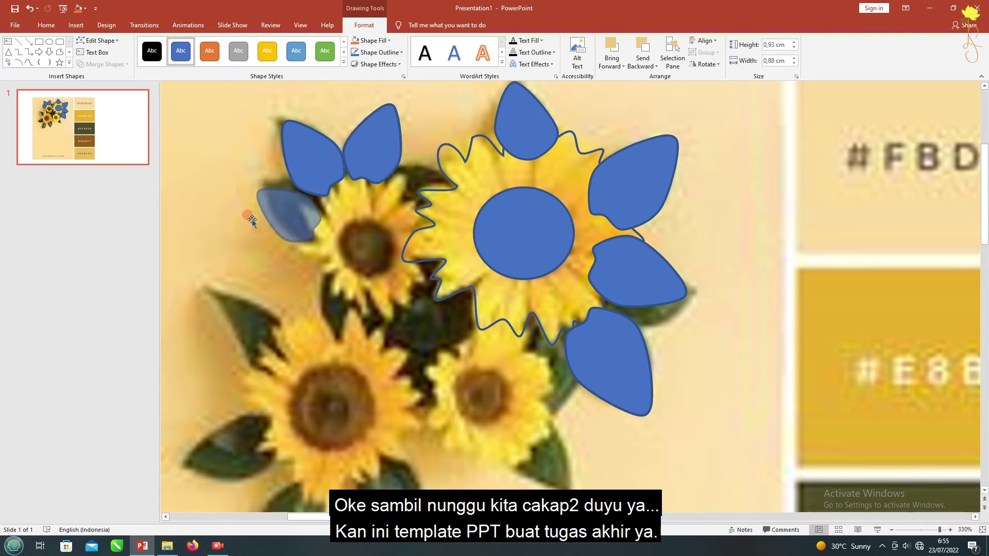
{"action": "left_click_drag", "start_coordinate": [304, 206], "coordinate": [246, 325], "text": "ctrl"}
{"action": "left_click_drag", "start_coordinate": [281, 360], "coordinate": [288, 367]}
{"action": "left_click_drag", "start_coordinate": [243, 319], "coordinate": [248, 441], "text": "ctrl"}
{"action": "left_click_drag", "start_coordinate": [279, 361], "coordinate": [561, 477], "text": "ctrl"}
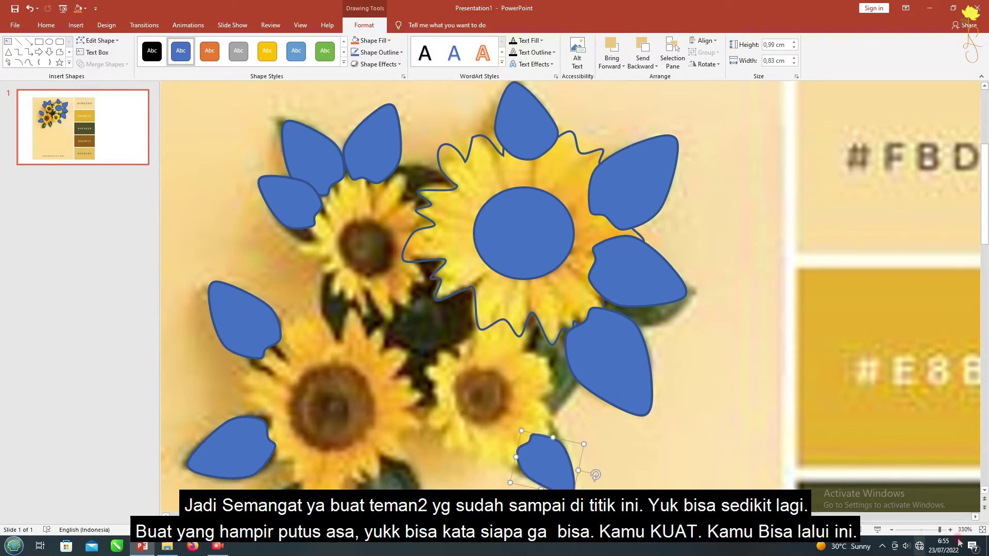
{"action": "scroll", "coordinate": [561, 477], "scroll_direction": "down", "scroll_amount": 3}
{"action": "mouse_move", "coordinate": [245, 242]}
{"action": "left_mouse_down", "text": "ctrl"}
{"action": "mouse_move", "coordinate": [276, 268]}
{"action": "mouse_move", "coordinate": [384, 443]}
{"action": "mouse_move", "coordinate": [409, 455]}
{"action": "mouse_move", "coordinate": [292, 453]}
{"action": "mouse_move", "coordinate": [384, 451]}
{"action": "mouse_move", "coordinate": [311, 443]}
{"action": "left_mouse_up", "text": "ctrl"}
Step: Move and rotate leaves around the central and lower-right sunflowers
{"action": "scroll", "coordinate": [384, 450], "scroll_direction": "left", "scroll_amount": 2}
{"action": "left_click", "coordinate": [444, 454]}
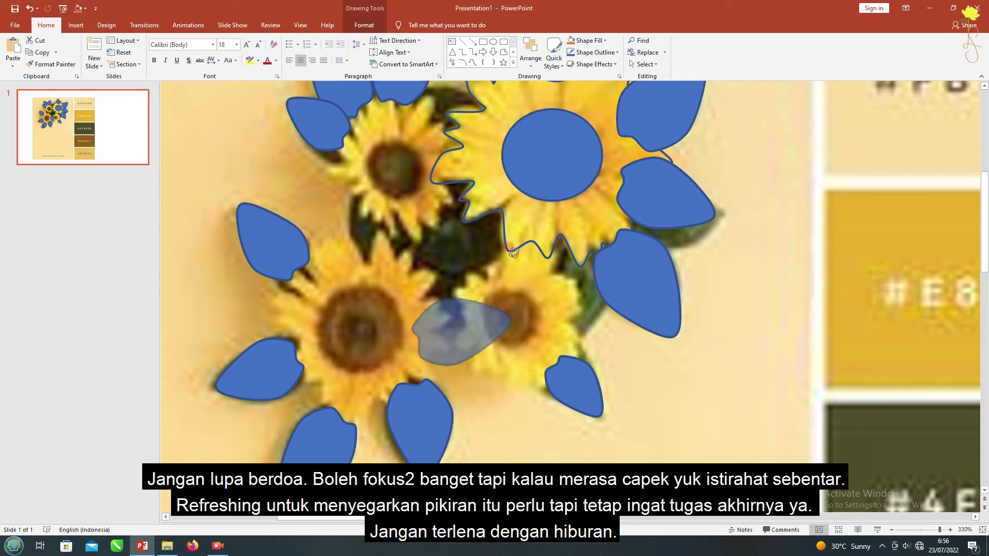
{"action": "left_click_drag", "start_coordinate": [444, 453], "coordinate": [456, 275]}
{"action": "left_click_drag", "start_coordinate": [414, 212], "coordinate": [453, 194]}
{"action": "scroll", "coordinate": [528, 332], "scroll_direction": "up", "scroll_amount": 1}
{"action": "scroll", "coordinate": [528, 332], "scroll_direction": "down", "scroll_amount": 2}
{"action": "scroll", "coordinate": [528, 332], "scroll_direction": "left", "scroll_amount": 3}
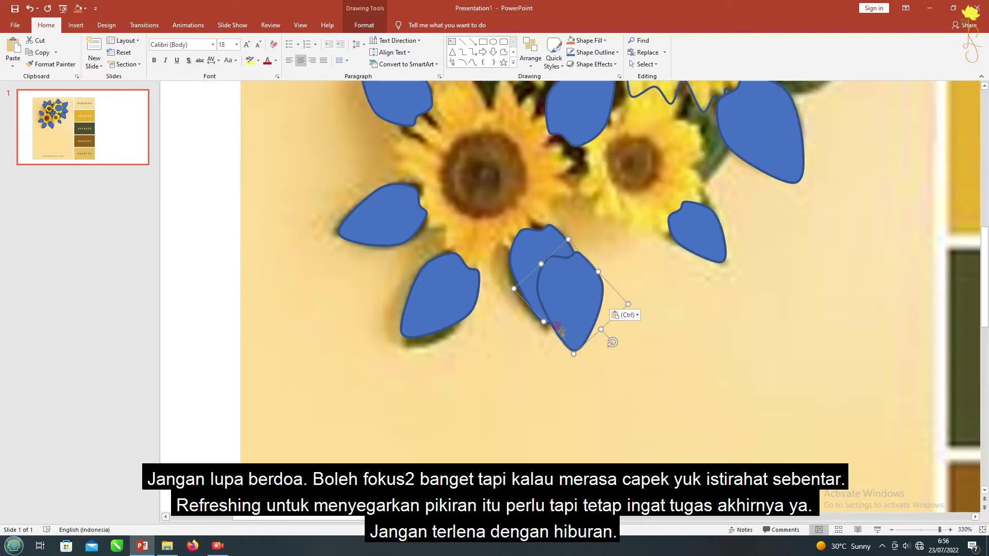
{"action": "left_click_drag", "start_coordinate": [545, 230], "coordinate": [506, 278]}
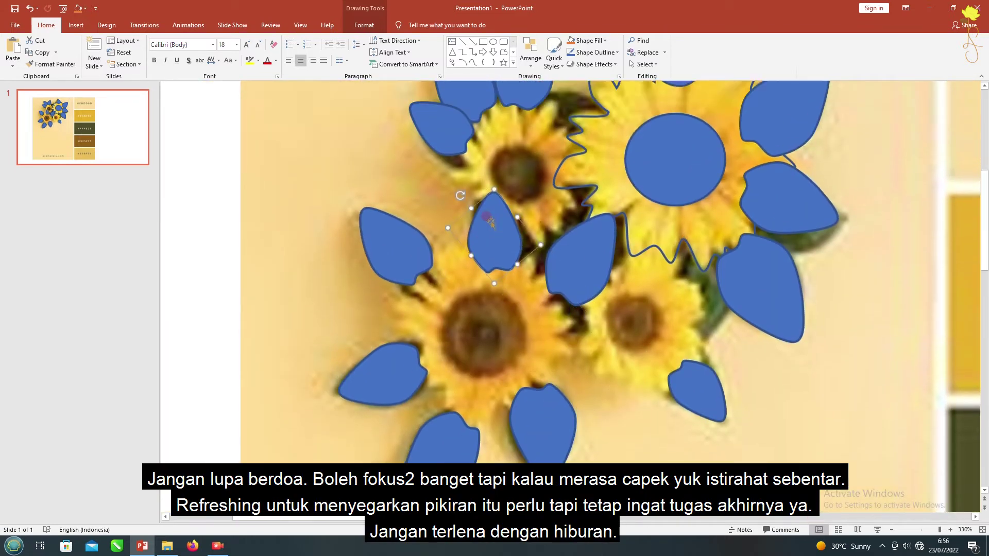
{"action": "scroll", "coordinate": [507, 278], "scroll_direction": "up", "scroll_amount": 2}
{"action": "scroll", "coordinate": [551, 283], "scroll_direction": "left", "scroll_amount": 2}
{"action": "mouse_move", "coordinate": [578, 282]}
{"action": "left_mouse_down"}
{"action": "mouse_move", "coordinate": [758, 359]}
{"action": "mouse_move", "coordinate": [794, 347]}
{"action": "mouse_move", "coordinate": [618, 150]}
{"action": "mouse_move", "coordinate": [601, 171]}
{"action": "left_mouse_up"}
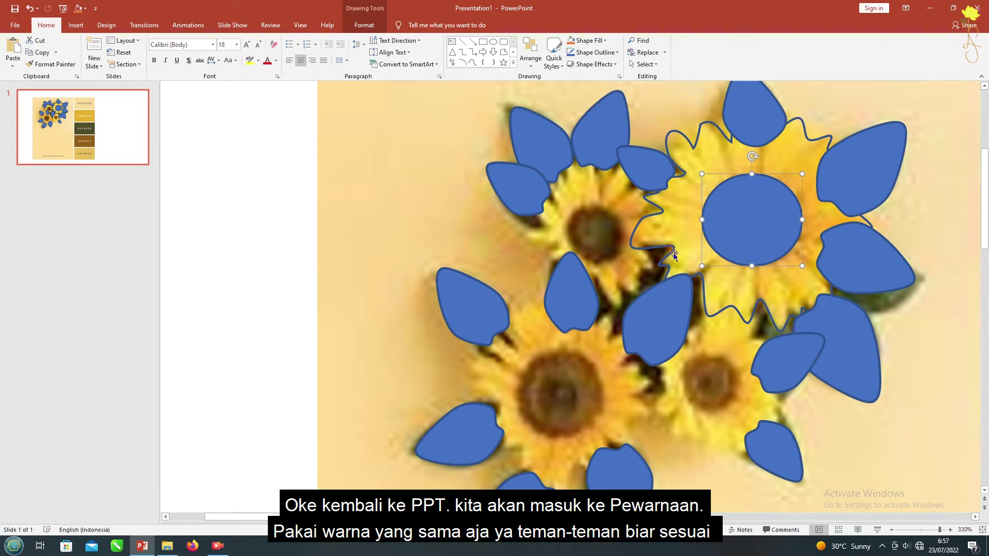
Step: Fill the centre circle with a dark brown sampled from the palette and set its outline
{"action": "scroll", "coordinate": [423, 239], "scroll_direction": "down", "scroll_amount": 1}
{"action": "scroll", "coordinate": [422, 240], "scroll_direction": "down", "scroll_amount": 5}
{"action": "left_click", "coordinate": [605, 40]}
{"action": "left_click", "coordinate": [593, 190]}
{"action": "left_click", "coordinate": [566, 152]}
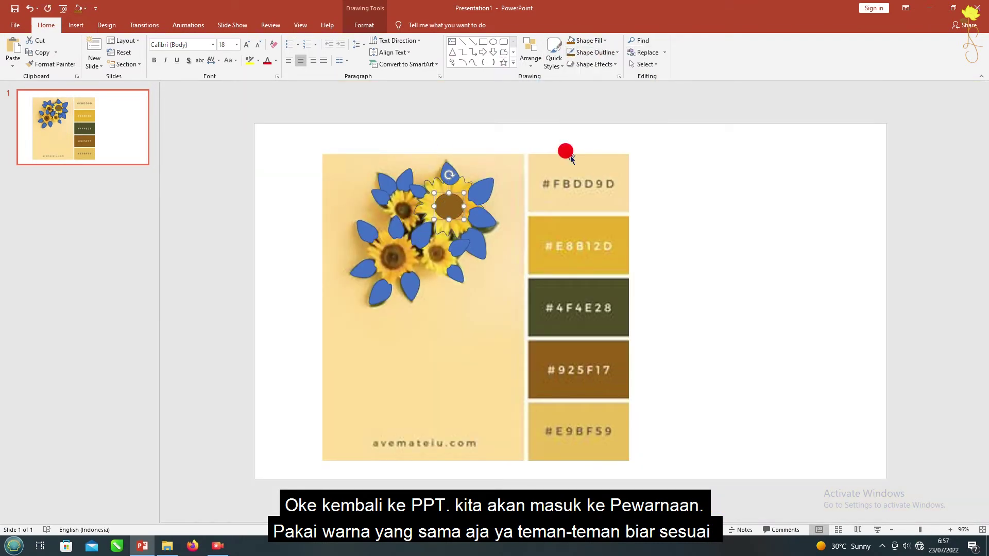
{"action": "left_click", "coordinate": [939, 529]}
{"action": "left_click", "coordinate": [605, 40]}
{"action": "left_click", "coordinate": [591, 172]}
{"action": "left_click", "coordinate": [595, 52]}
{"action": "left_click", "coordinate": [675, 73]}
Step: Fill the wavy flower shape with #E8B12D gold and give it a golden outline
{"action": "left_click", "coordinate": [488, 192]}
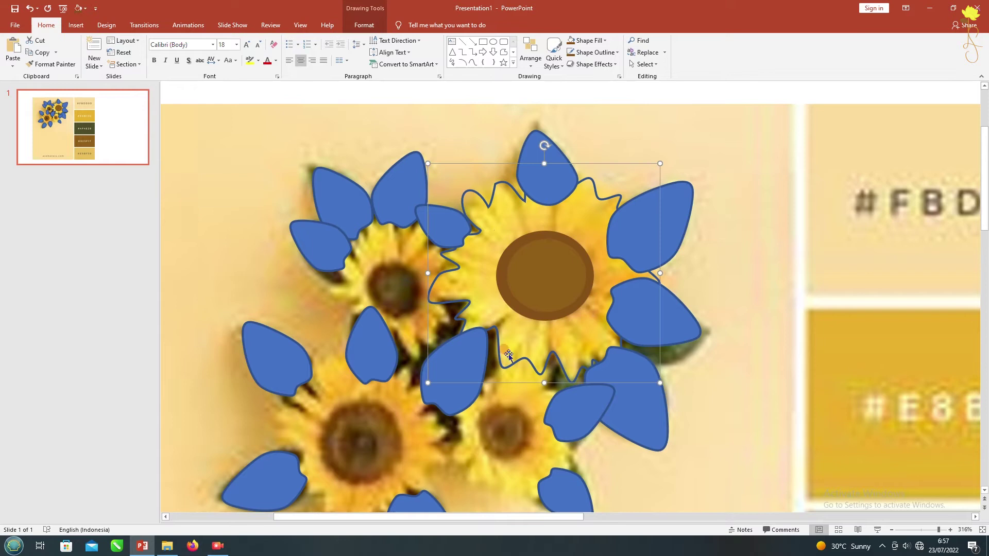
{"action": "left_click", "coordinate": [891, 529]}
{"action": "scroll", "coordinate": [748, 379], "scroll_direction": "down", "scroll_amount": 2}
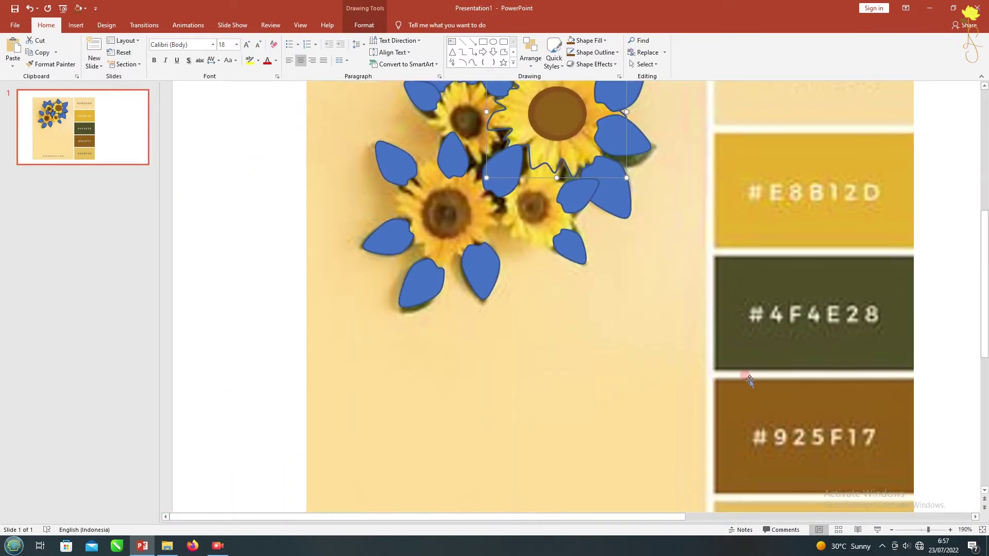
{"action": "scroll", "coordinate": [736, 373], "scroll_direction": "up", "scroll_amount": 2}
{"action": "left_click", "coordinate": [592, 40]}
{"action": "left_click", "coordinate": [582, 174]}
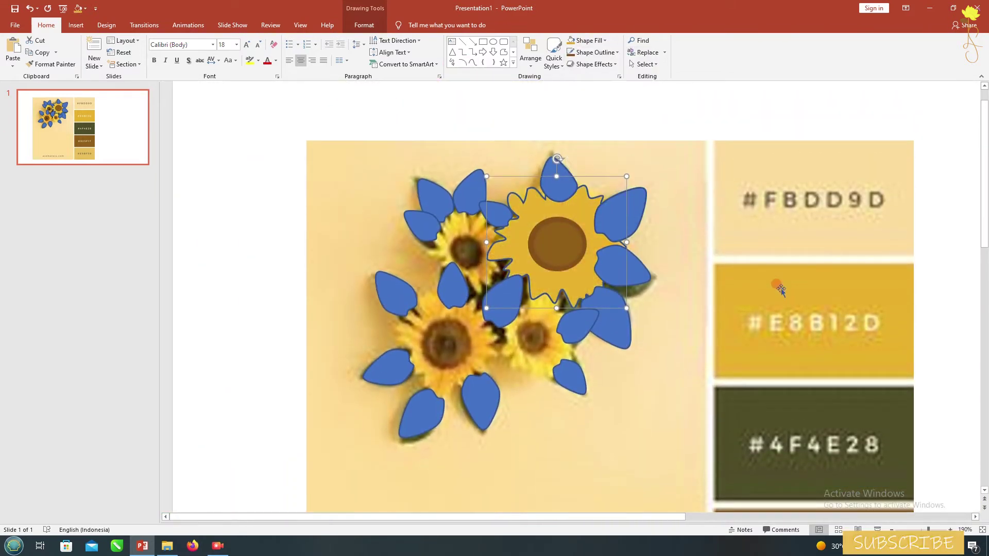
{"action": "left_click", "coordinate": [781, 289]}
{"action": "scroll", "coordinate": [780, 287], "scroll_direction": "down", "scroll_amount": 2}
{"action": "scroll", "coordinate": [777, 286], "scroll_direction": "up", "scroll_amount": 2}
{"action": "scroll", "coordinate": [783, 309], "scroll_direction": "down", "scroll_amount": 1}
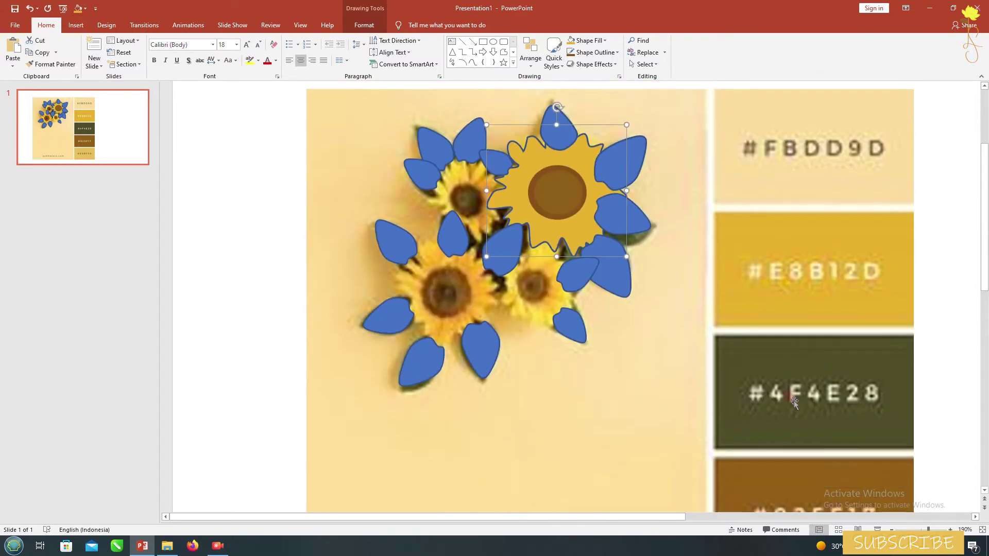
{"action": "left_click", "coordinate": [595, 52]}
{"action": "left_click", "coordinate": [577, 190]}
{"action": "scroll", "coordinate": [762, 464], "scroll_direction": "down", "scroll_amount": 2}
{"action": "scroll", "coordinate": [691, 261], "scroll_direction": "up", "scroll_amount": 2}
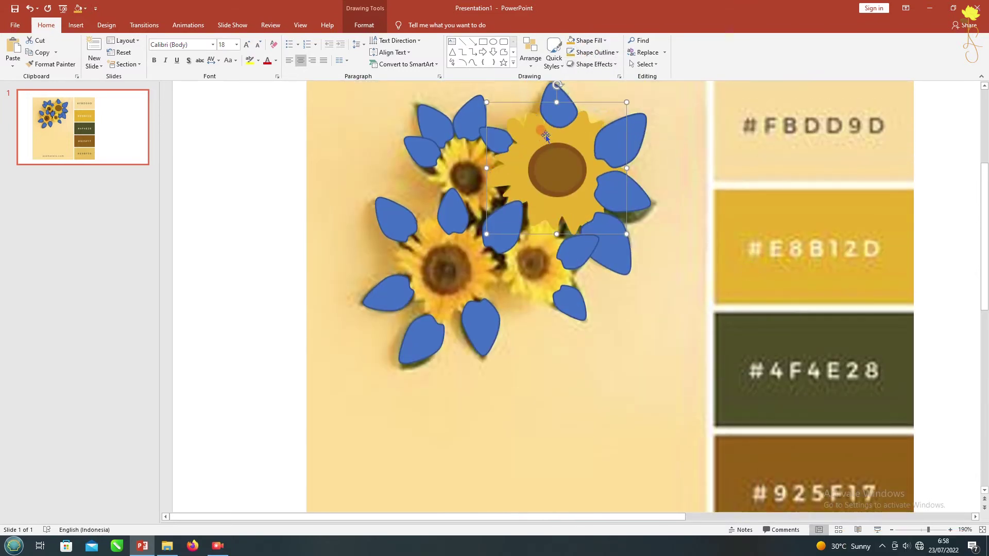
Step: Add a glow to the flower shape and change its colour to golden
{"action": "left_click", "coordinate": [594, 67]}
{"action": "mouse_move", "coordinate": [680, 315]}
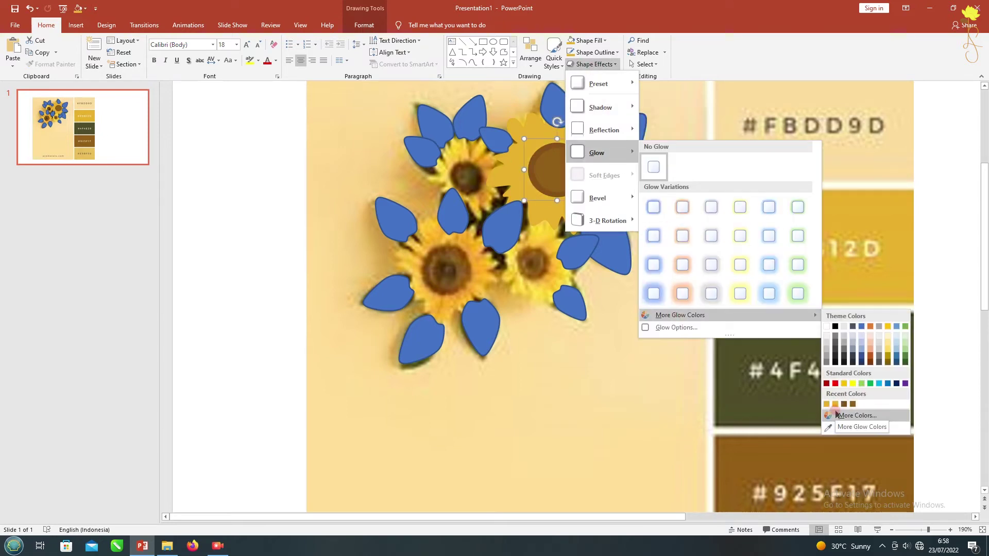
{"action": "left_click", "coordinate": [679, 293]}
{"action": "left_click", "coordinate": [593, 64]}
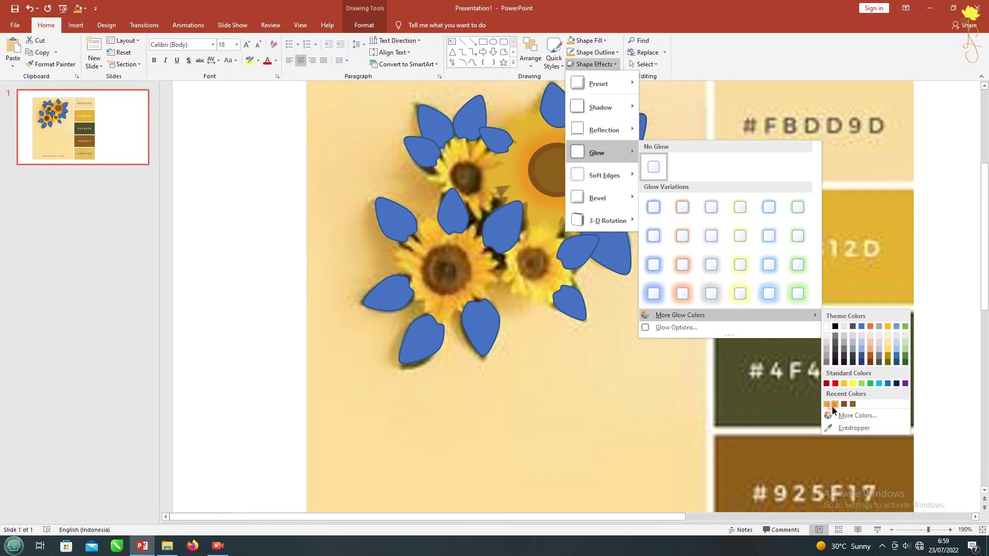
{"action": "left_click", "coordinate": [833, 405]}
Step: Fill all the leaves with #4F4E28 olive green and remove their outlines
{"action": "left_click", "coordinate": [559, 103]}
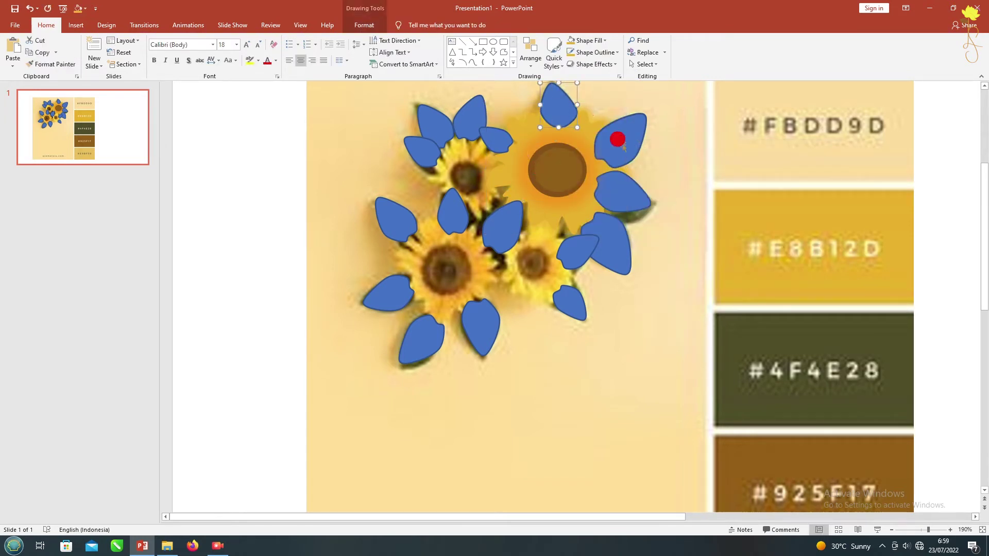
{"action": "left_click", "coordinate": [620, 138], "text": "shift"}
{"action": "left_click", "coordinate": [621, 191], "text": "shift"}
{"action": "left_click", "coordinate": [572, 262], "text": "shift"}
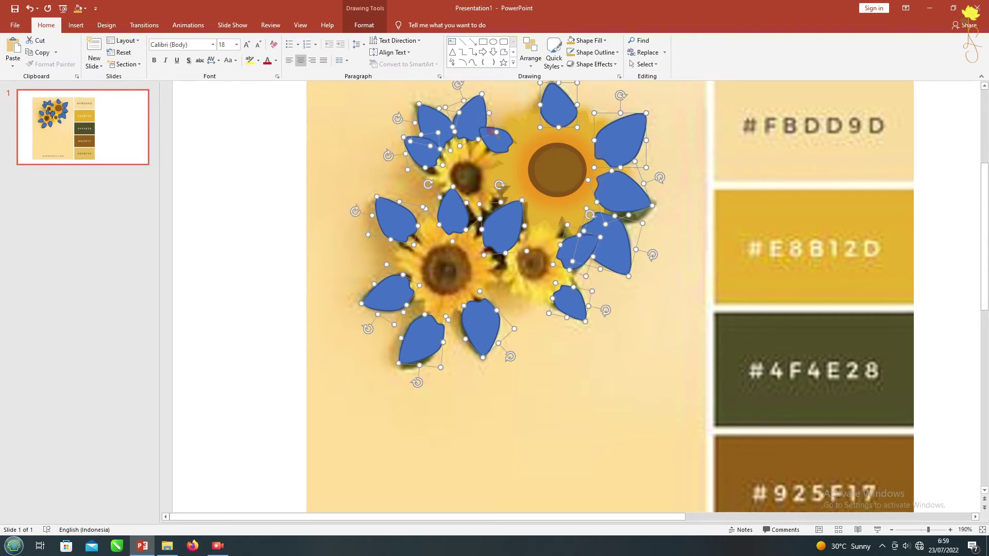
{"action": "left_click", "coordinate": [491, 131], "text": "shift"}
{"action": "left_click", "coordinate": [594, 41]}
{"action": "left_click", "coordinate": [571, 141]}
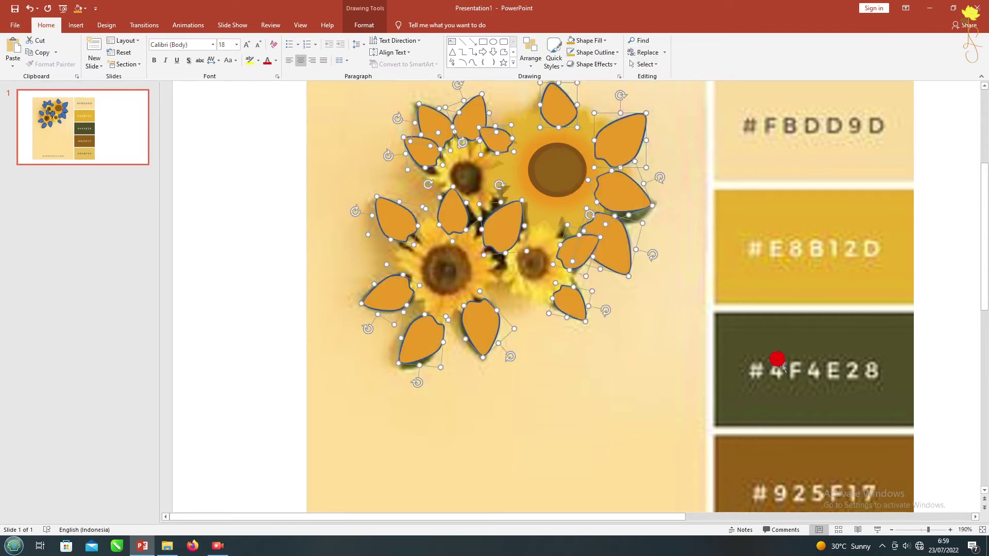
{"action": "left_click", "coordinate": [589, 52]}
{"action": "left_click", "coordinate": [605, 50]}
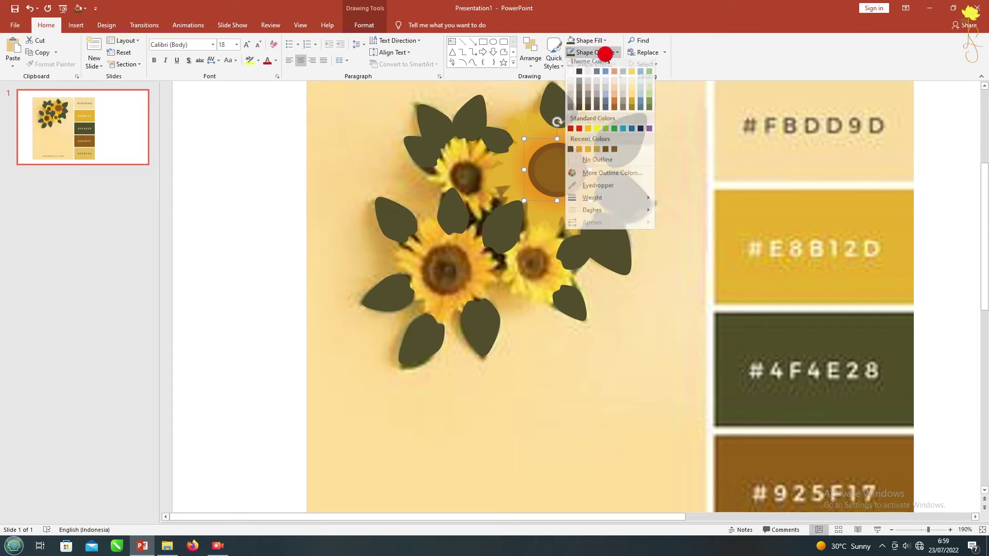
{"action": "left_click", "coordinate": [613, 259]}
Step: Give the selected leaves a soft dark-green glow
{"action": "left_click", "coordinate": [569, 268]}
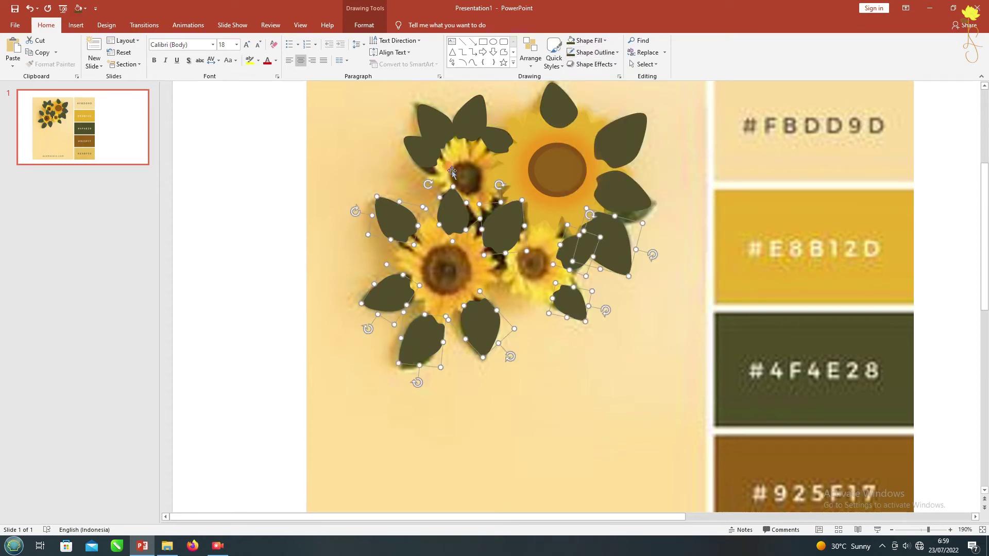
{"action": "left_click", "coordinate": [620, 139], "text": "shift"}
{"action": "left_click", "coordinate": [595, 52]}
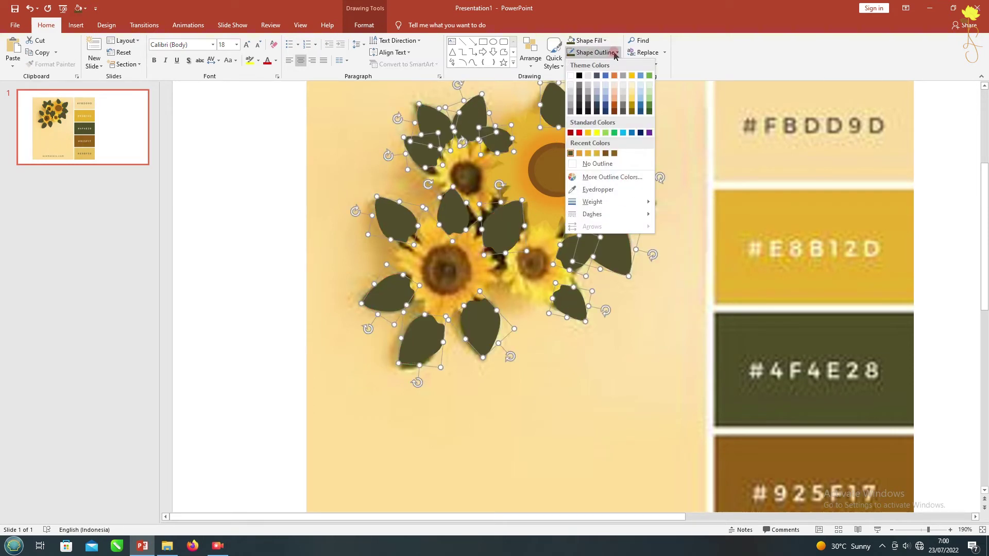
{"action": "left_click", "coordinate": [595, 64]}
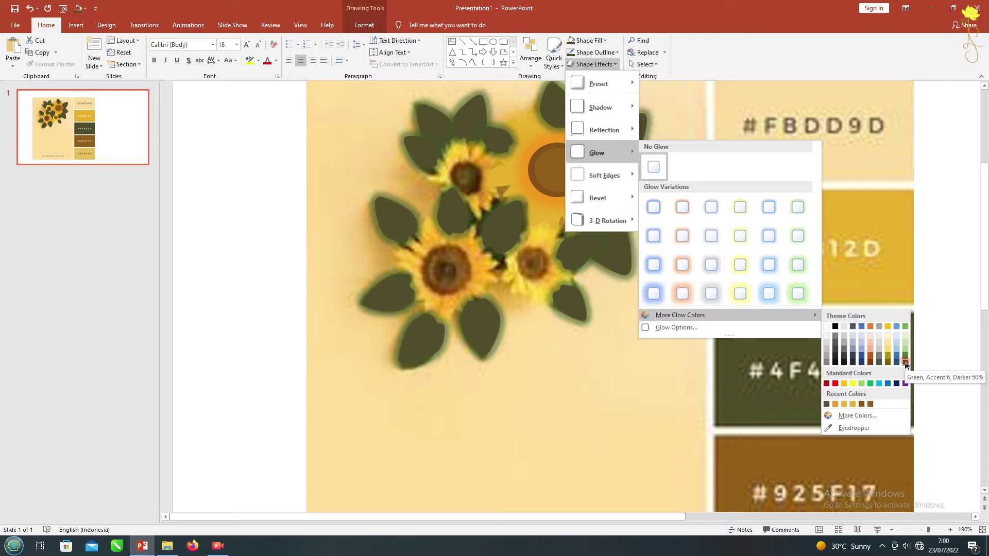
{"action": "left_click", "coordinate": [908, 374]}
Step: Outline the centre circle with the #925F17 brown sampled from the palette
{"action": "left_click", "coordinate": [556, 174]}
{"action": "left_click", "coordinate": [513, 171]}
{"action": "left_click", "coordinate": [595, 52]}
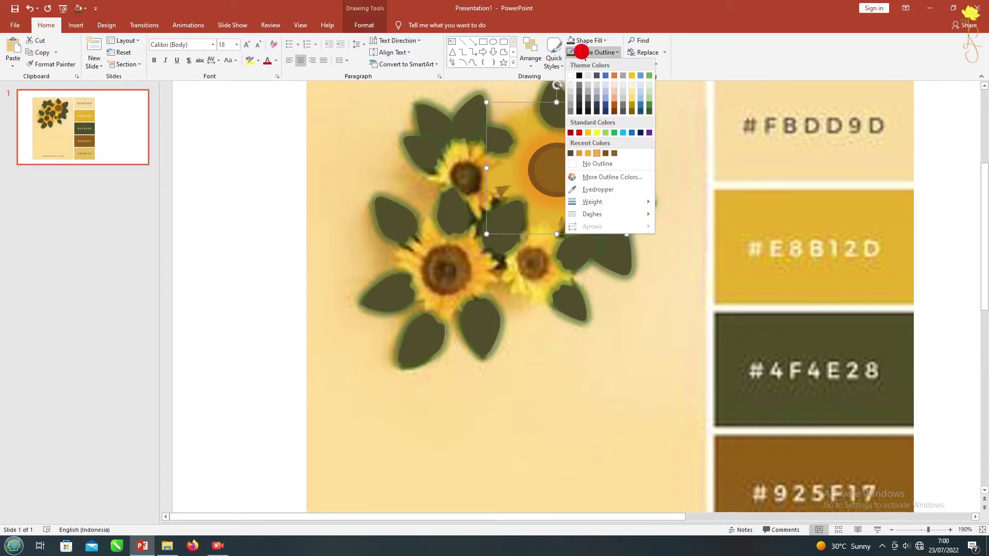
{"action": "left_click", "coordinate": [598, 191]}
{"action": "left_click", "coordinate": [767, 455]}
{"action": "scroll", "coordinate": [761, 494], "scroll_direction": "down", "scroll_amount": 3}
{"action": "scroll", "coordinate": [629, 303], "scroll_direction": "up", "scroll_amount": 4}
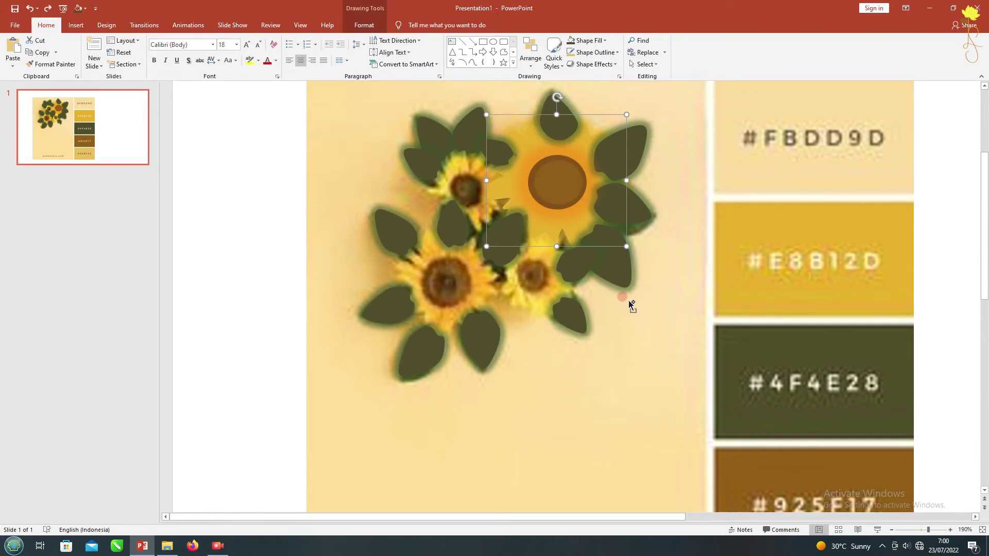
Step: Duplicate the golden flower, shrink the copy and place it on the upper-left sunflower
{"action": "left_click", "coordinate": [526, 132]}
{"action": "left_click", "coordinate": [559, 185]}
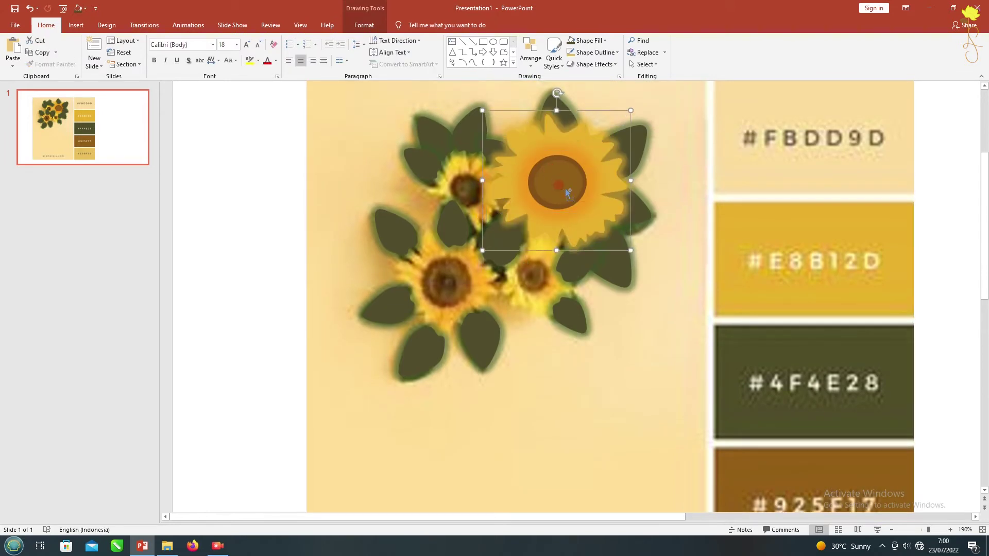
{"action": "left_click", "coordinate": [552, 140]}
{"action": "key", "text": "ctrl+c"}
{"action": "key", "text": "ctrl+v"}
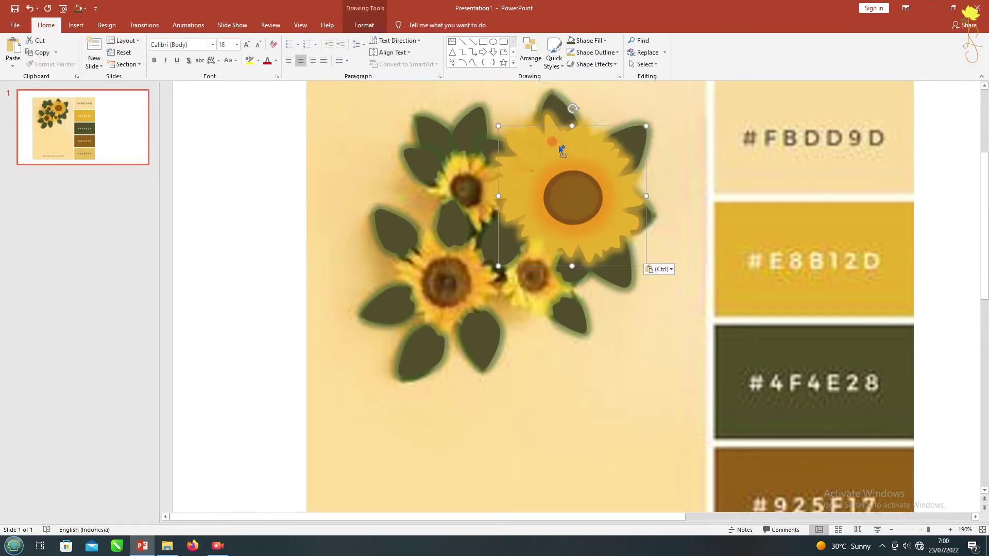
{"action": "left_click_drag", "start_coordinate": [650, 124], "coordinate": [577, 193]}
{"action": "left_click_drag", "start_coordinate": [543, 233], "coordinate": [472, 184]}
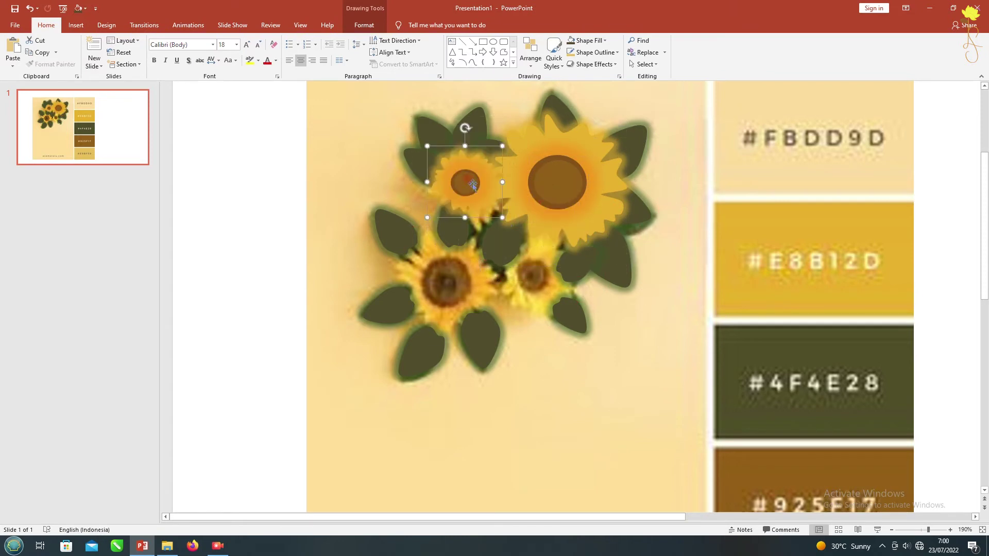
Step: Paste copies onto the lower-left and small centre flowers, resizing the centre copy to fit
{"action": "key", "text": "ctrl+v"}
{"action": "left_click_drag", "start_coordinate": [597, 271], "coordinate": [468, 354]}
{"action": "key", "text": "ctrl+v"}
{"action": "left_click_drag", "start_coordinate": [646, 126], "coordinate": [582, 185]}
{"action": "left_click_drag", "start_coordinate": [540, 232], "coordinate": [533, 280]}
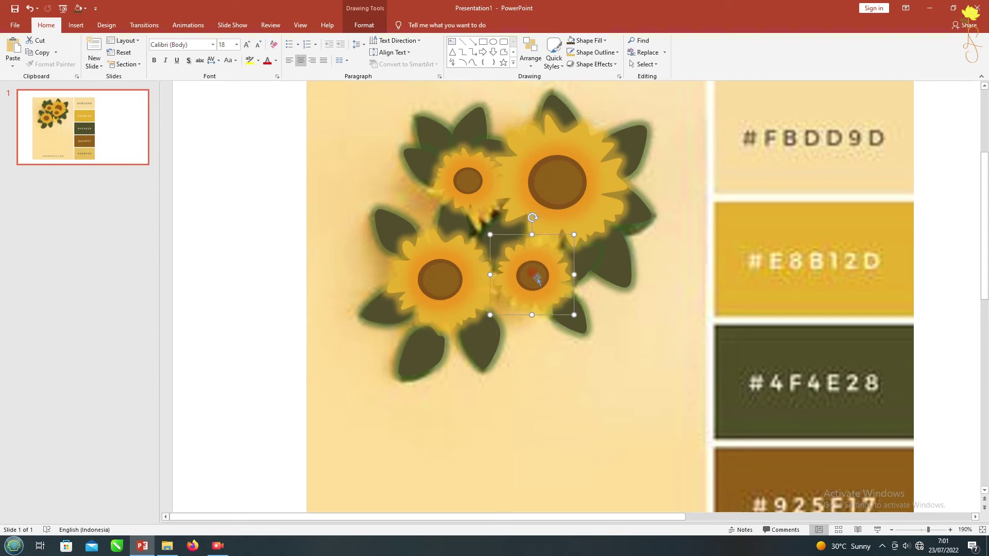
{"action": "left_click_drag", "start_coordinate": [575, 315], "coordinate": [581, 324]}
{"action": "left_click", "coordinate": [496, 213]}
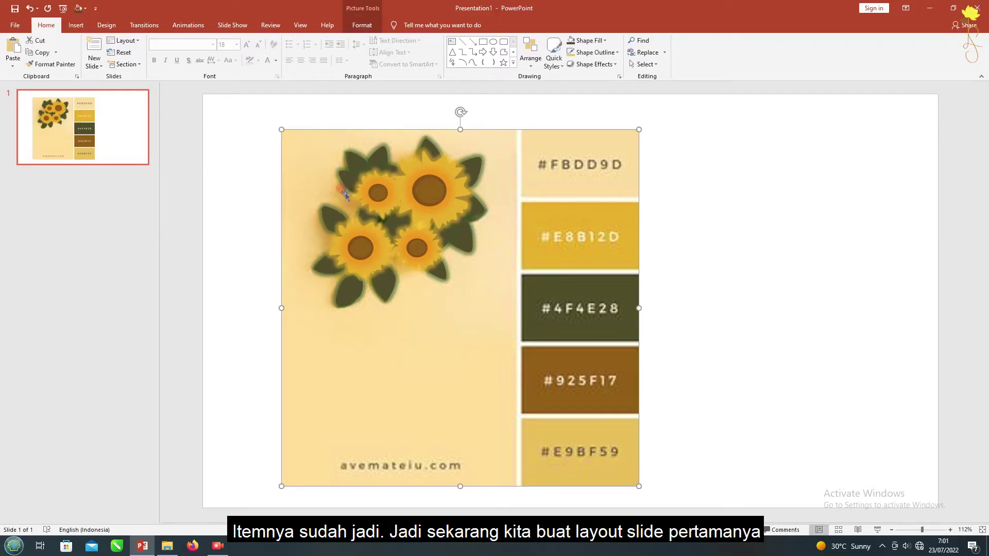
Step: Squeeze the palette image into a thin strip beside the slide's left edge
{"action": "left_click", "coordinate": [362, 26]}
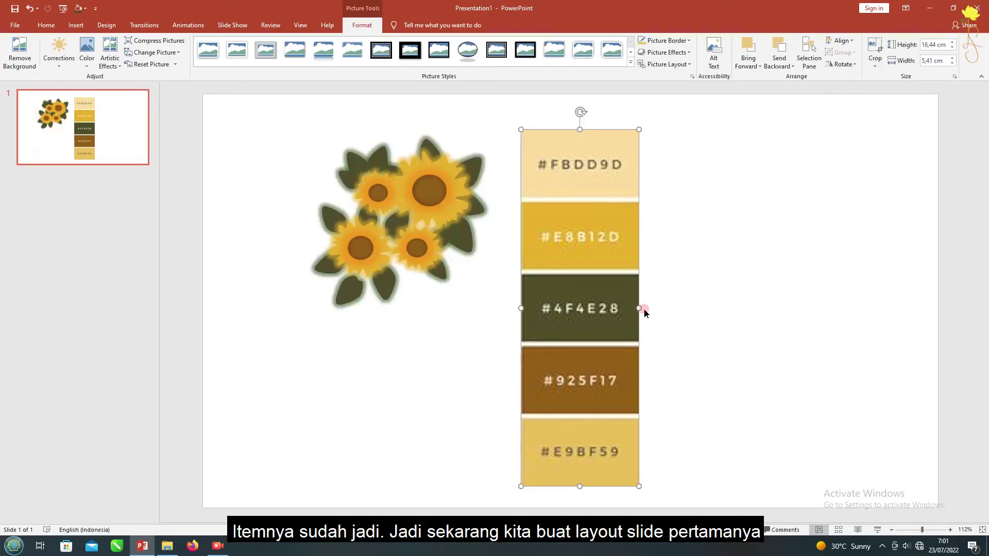
{"action": "left_click_drag", "start_coordinate": [640, 309], "coordinate": [546, 324]}
{"action": "left_click_drag", "start_coordinate": [529, 220], "coordinate": [334, 238]}
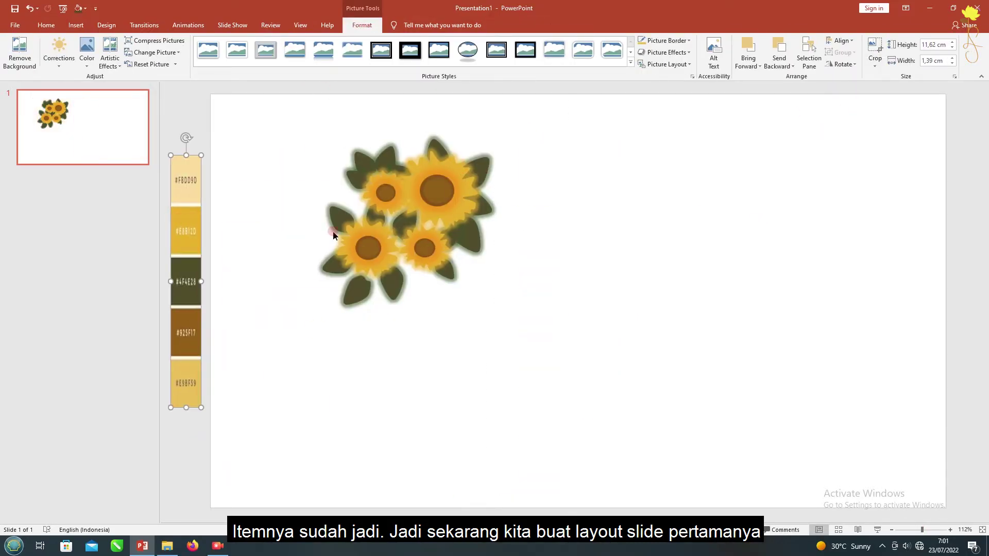
{"action": "left_click", "coordinate": [333, 235]}
Step: Group all the flower parts, shrink the group and move it to the top-left corner
{"action": "left_click", "coordinate": [340, 296]}
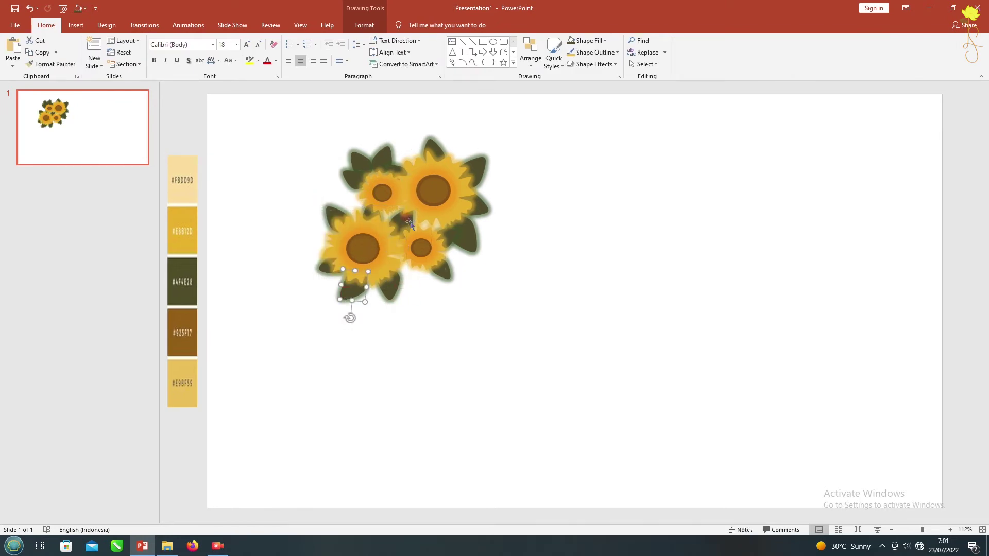
{"action": "left_click", "coordinate": [265, 142]}
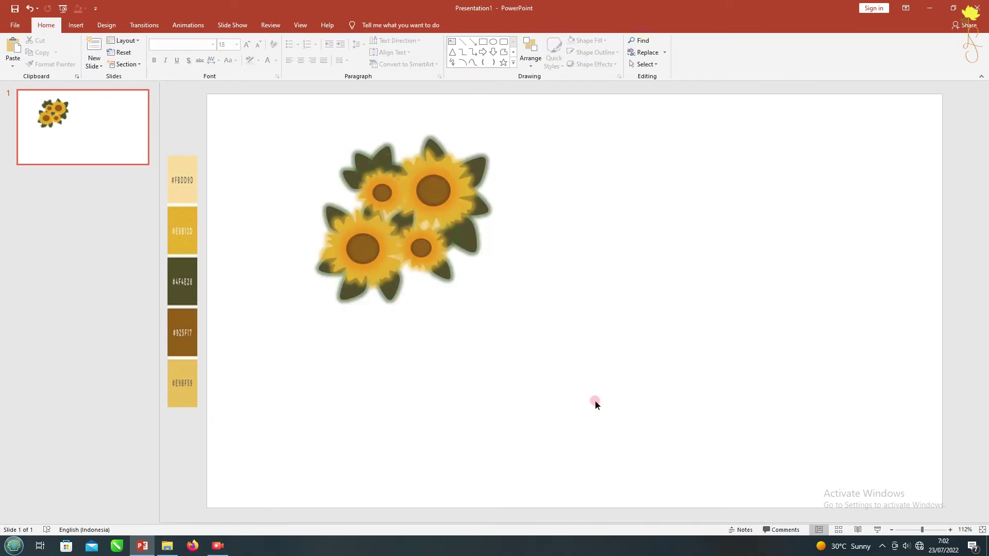
{"action": "left_click_drag", "start_coordinate": [591, 399], "coordinate": [239, 101]}
{"action": "key", "text": "ctrl+g"}
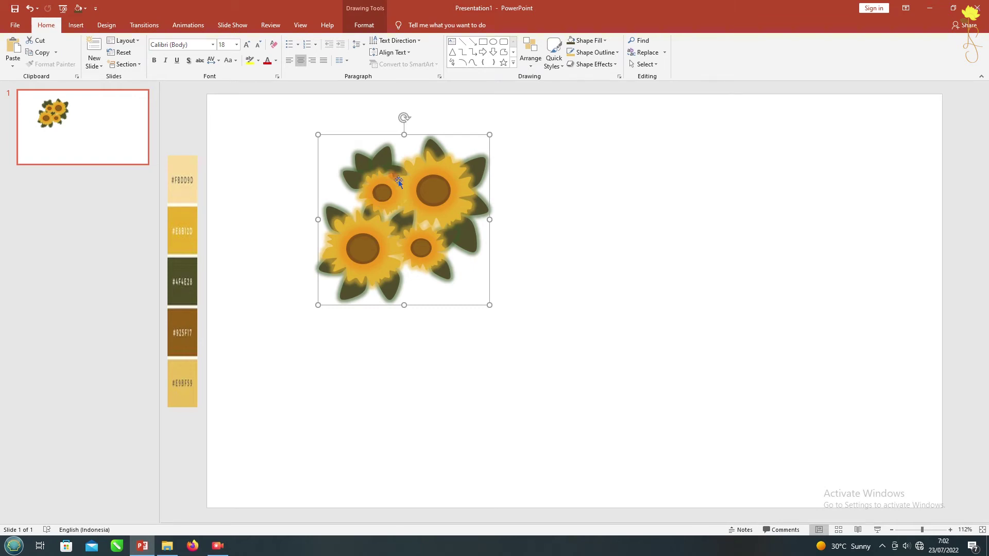
{"action": "left_click_drag", "start_coordinate": [486, 304], "coordinate": [448, 260]}
{"action": "left_click_drag", "start_coordinate": [320, 149], "coordinate": [300, 139]}
{"action": "left_click", "coordinate": [416, 213]}
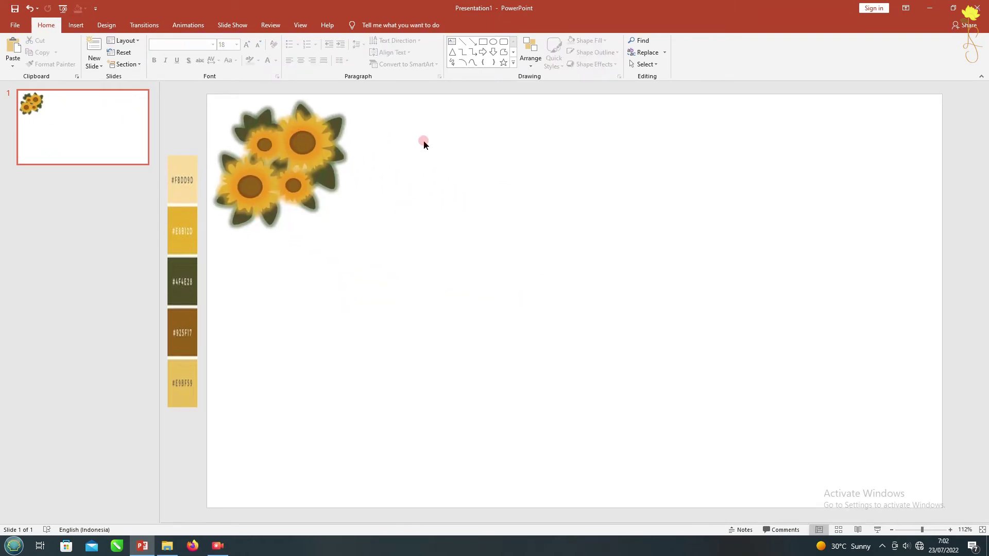
Step: Draw a light tan, outline-free rectangle covering the slide's right side
{"action": "left_click", "coordinate": [482, 42]}
{"action": "left_click_drag", "start_coordinate": [364, 97], "coordinate": [942, 510]}
{"action": "left_click", "coordinate": [368, 41]}
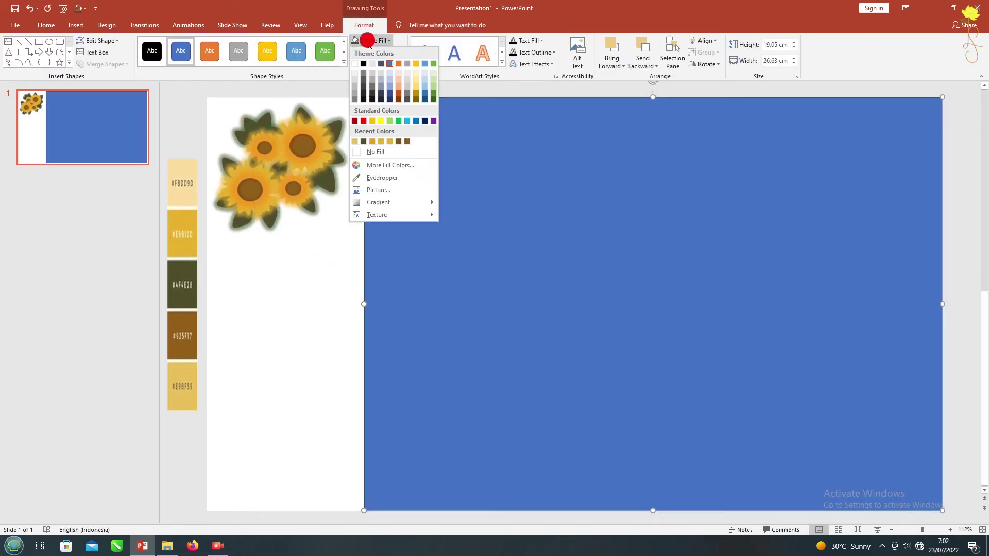
{"action": "left_click", "coordinate": [376, 177]}
{"action": "left_click", "coordinate": [225, 204]}
{"action": "left_click", "coordinate": [380, 52]}
{"action": "left_click", "coordinate": [384, 161]}
{"action": "left_click_drag", "start_coordinate": [652, 97], "coordinate": [652, 110]}
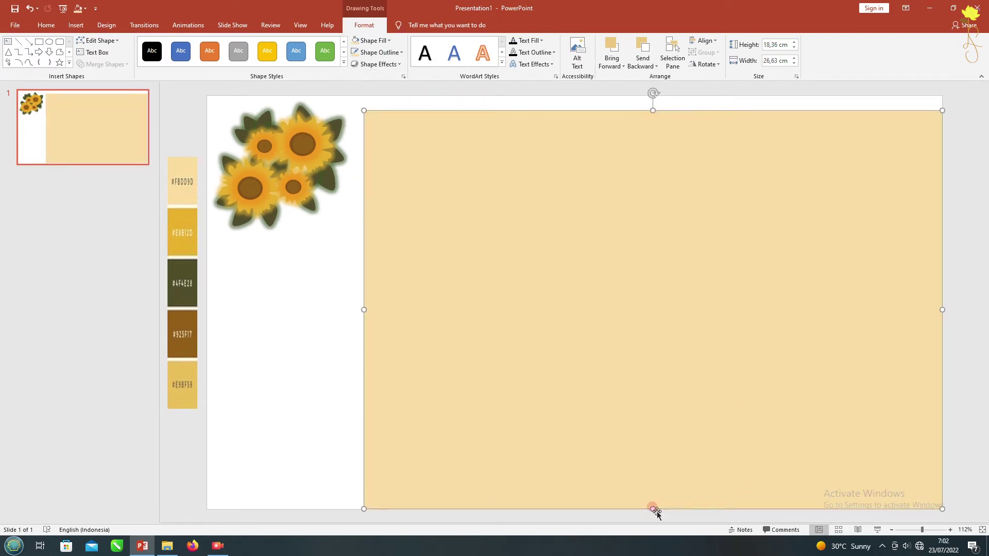
{"action": "left_click_drag", "start_coordinate": [652, 510], "coordinate": [653, 497]}
{"action": "left_click_drag", "start_coordinate": [939, 304], "coordinate": [933, 304]}
{"action": "left_click_drag", "start_coordinate": [363, 304], "coordinate": [352, 304]}
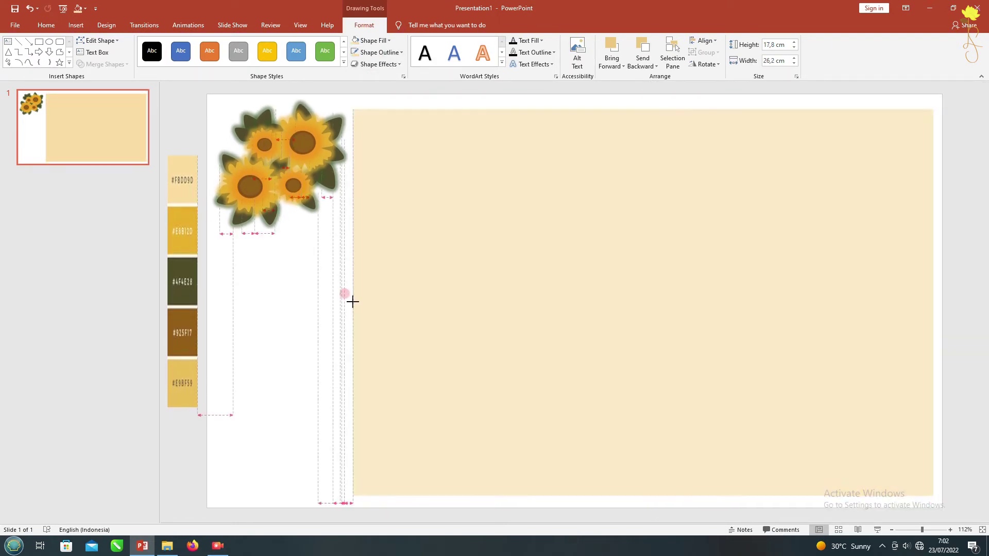
{"action": "left_click", "coordinate": [179, 107]}
Step: Add a gold strip down the left side with the sunflowers placed at its top
{"action": "left_click", "coordinate": [299, 162]}
{"action": "key", "text": "Delete"}
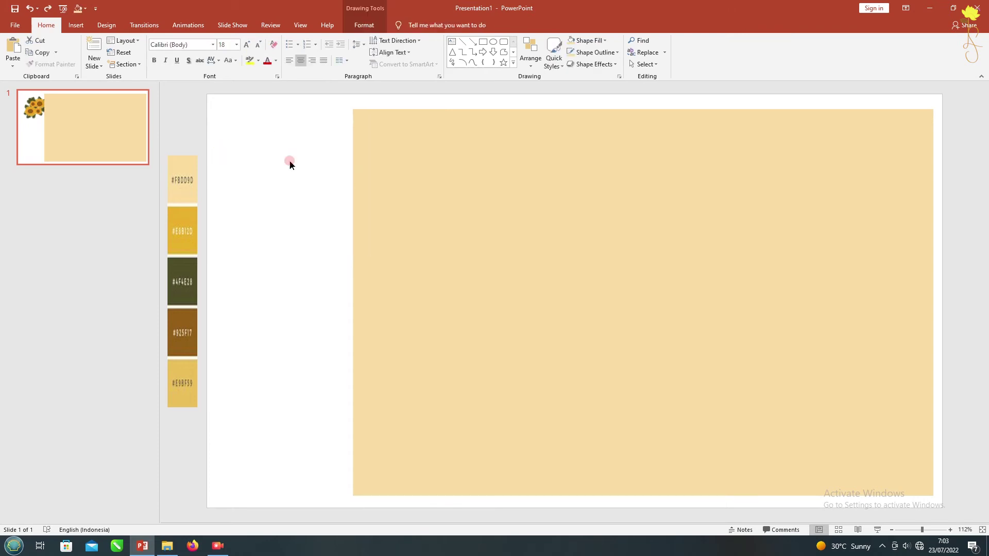
{"action": "left_click", "coordinate": [486, 45]}
{"action": "left_click_drag", "start_coordinate": [353, 110], "coordinate": [216, 494]}
{"action": "left_click", "coordinate": [370, 40]}
{"action": "left_click", "coordinate": [377, 178]}
{"action": "left_click", "coordinate": [218, 132]}
{"action": "key", "text": "ctrl+v"}
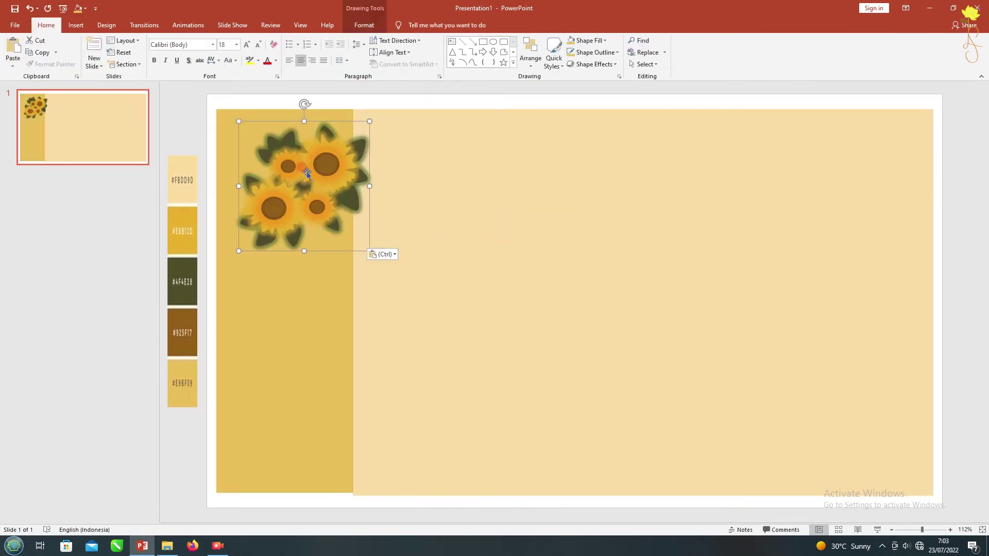
{"action": "left_click_drag", "start_coordinate": [266, 177], "coordinate": [305, 160]}
{"action": "left_click", "coordinate": [183, 126]}
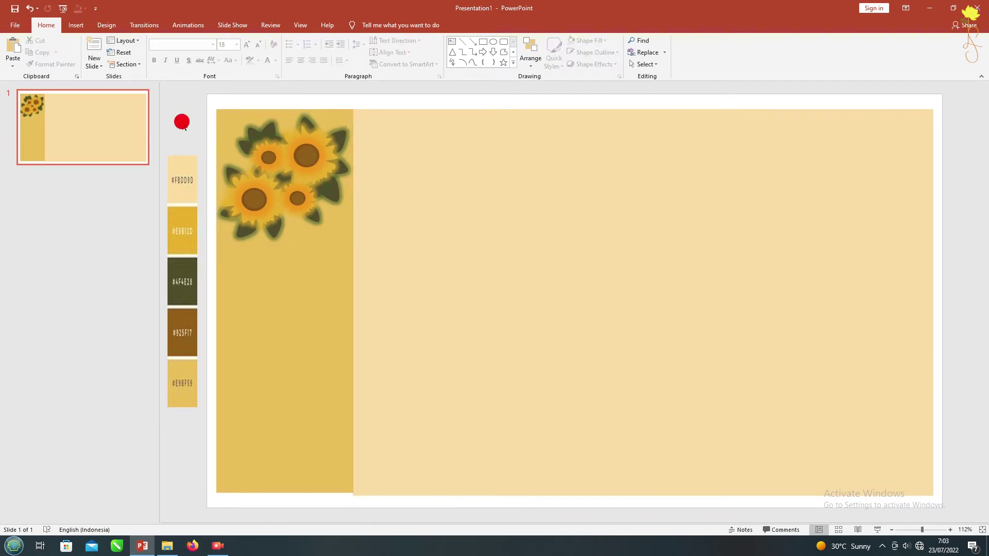
Step: Add a centred 'JUDUL SKRIPSI' text box on the tan panel in Goudy Stout
{"action": "left_click_drag", "start_coordinate": [472, 215], "coordinate": [778, 360]}
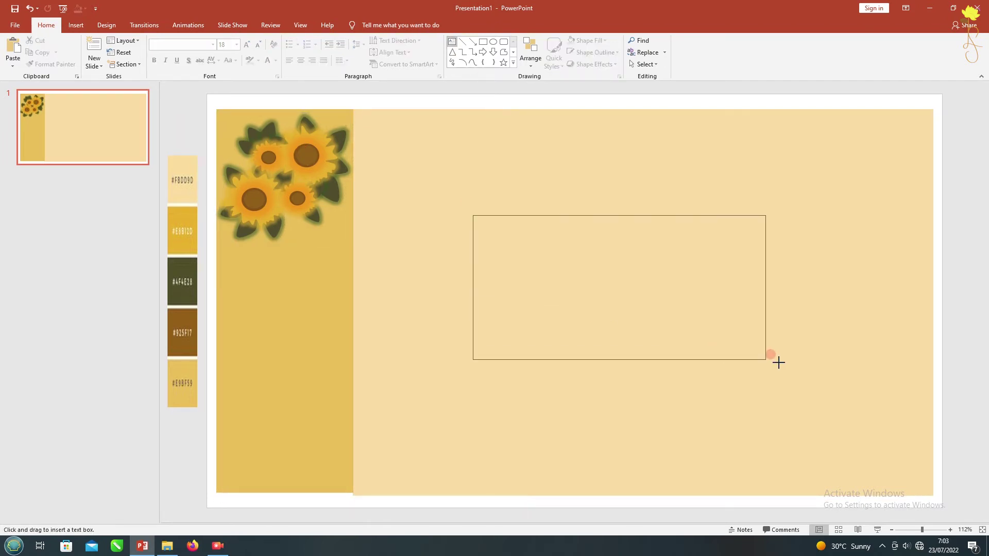
{"action": "type", "text": "JUDUL sKRIPSI"}
{"action": "key", "text": "ctrl+a"}
{"action": "key", "text": "ctrl+e"}
{"action": "left_click", "coordinate": [213, 45]}
{"action": "scroll", "coordinate": [227, 324], "scroll_direction": "down", "scroll_amount": 8}
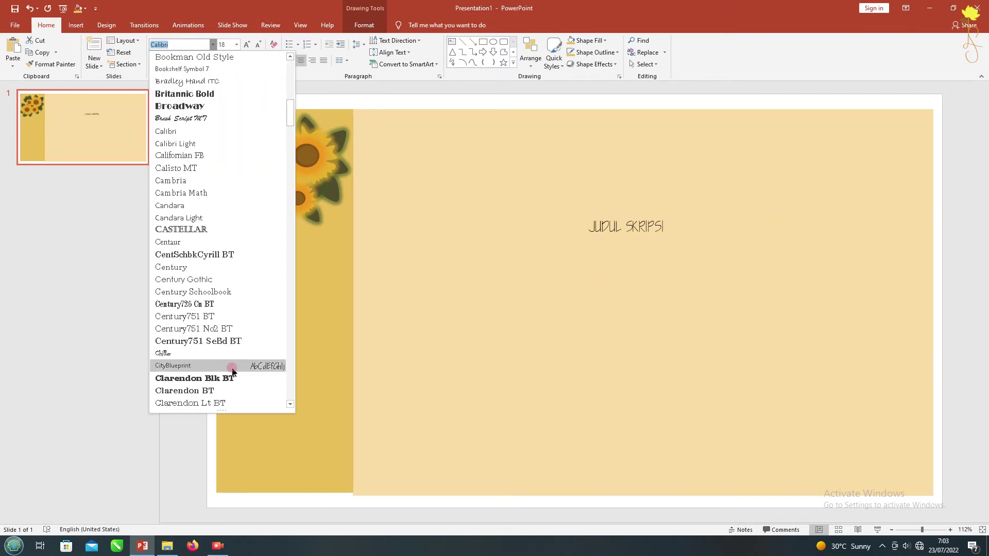
{"action": "scroll", "coordinate": [253, 376], "scroll_direction": "down", "scroll_amount": 5}
{"action": "scroll", "coordinate": [232, 361], "scroll_direction": "down", "scroll_amount": 7}
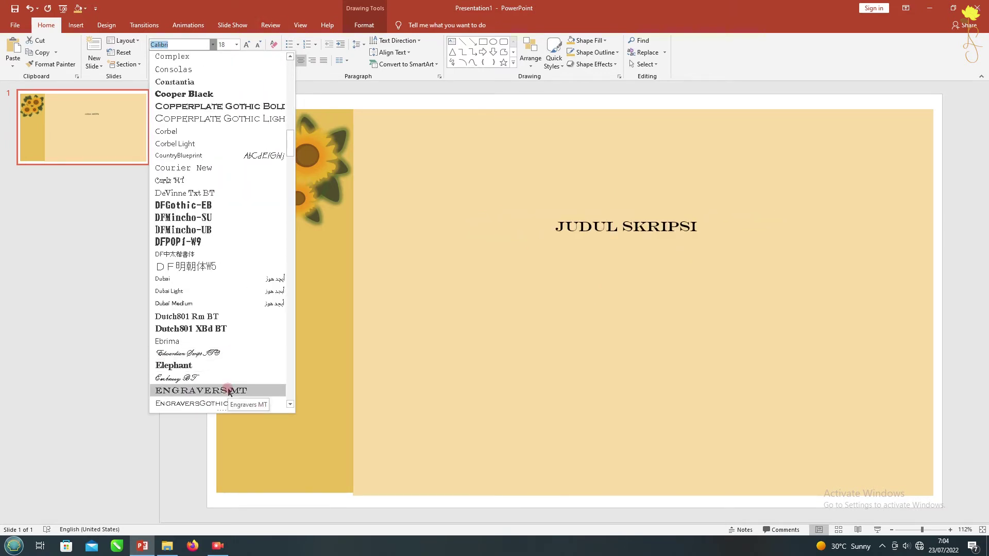
{"action": "scroll", "coordinate": [227, 367], "scroll_direction": "down", "scroll_amount": 5}
{"action": "scroll", "coordinate": [225, 355], "scroll_direction": "down", "scroll_amount": 5}
{"action": "scroll", "coordinate": [210, 382], "scroll_direction": "down", "scroll_amount": 5}
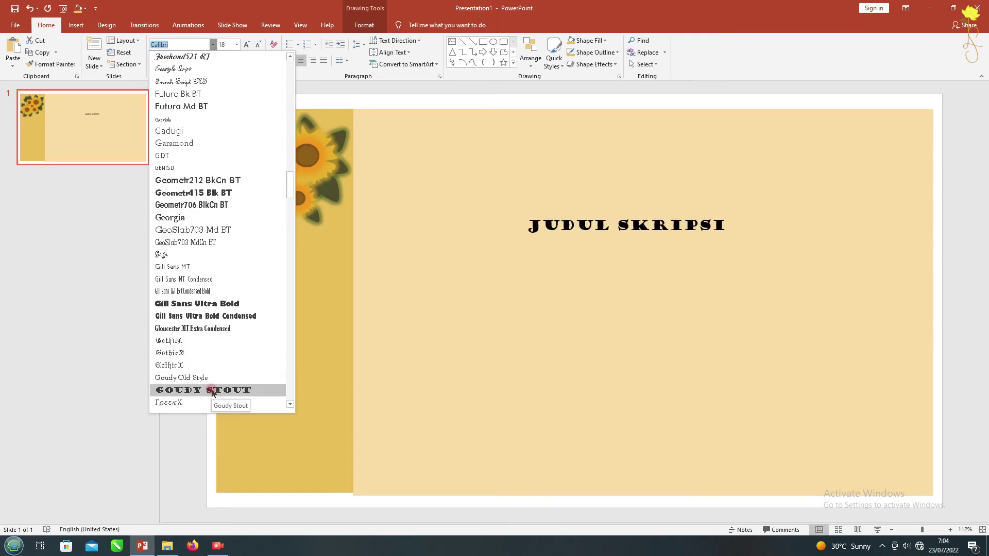
{"action": "left_click", "coordinate": [210, 390]}
Step: Set the title to 36 pt and position it on the tan panel
{"action": "key", "text": "ctrl+shift+period"}
{"action": "key", "text": "ctrl+shift+period"}
{"action": "key", "text": "ctrl+shift+period"}
{"action": "mouse_move", "coordinate": [787, 214]}
{"action": "left_mouse_down"}
{"action": "mouse_move", "coordinate": [843, 169]}
{"action": "mouse_move", "coordinate": [815, 204]}
{"action": "left_mouse_up"}
{"action": "left_click", "coordinate": [257, 45]}
{"action": "left_click", "coordinate": [257, 46]}
{"action": "left_click", "coordinate": [257, 46]}
{"action": "key", "text": "ctrl+a"}
{"action": "left_click", "coordinate": [230, 61]}
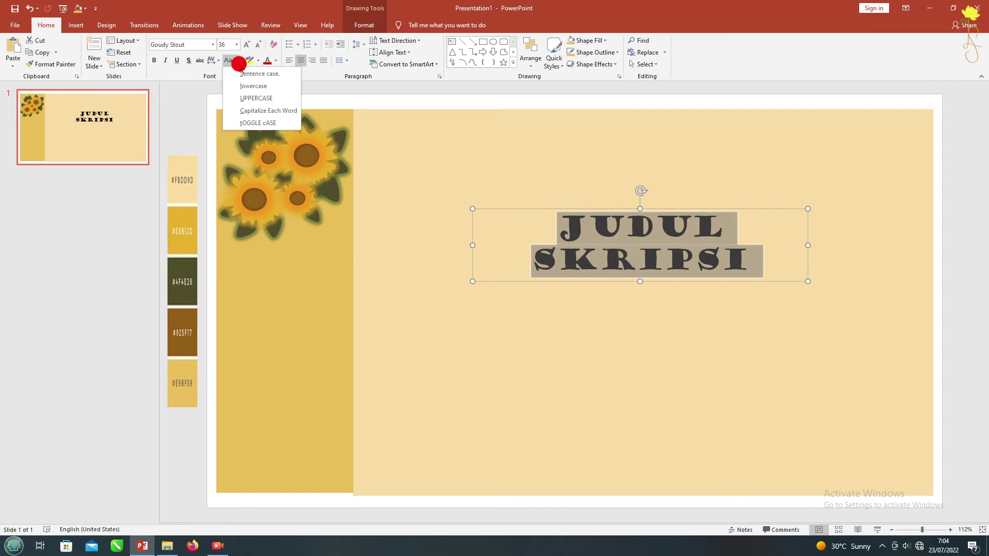
{"action": "left_click", "coordinate": [258, 122]}
{"action": "left_click_drag", "start_coordinate": [604, 210], "coordinate": [617, 243]}
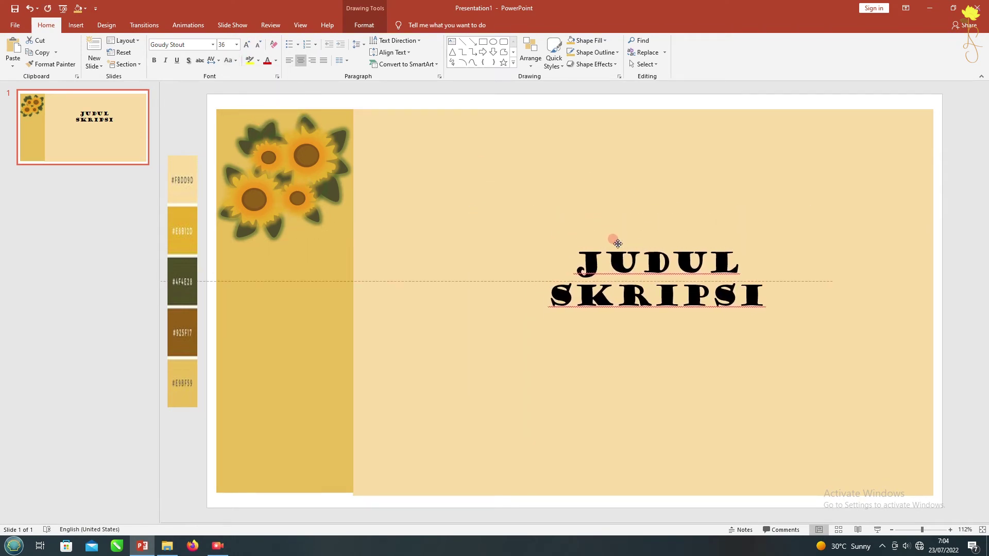
{"action": "left_click_drag", "start_coordinate": [618, 243], "coordinate": [610, 243]}
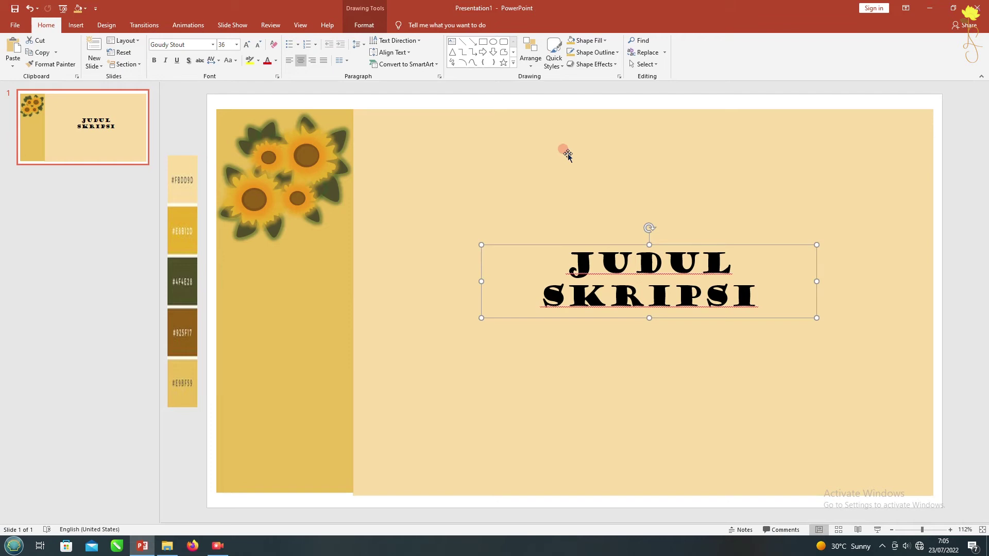
{"action": "left_click", "coordinate": [254, 125]}
Step: Preview glow effects for the sunflower group without applying any
{"action": "left_click", "coordinate": [249, 128]}
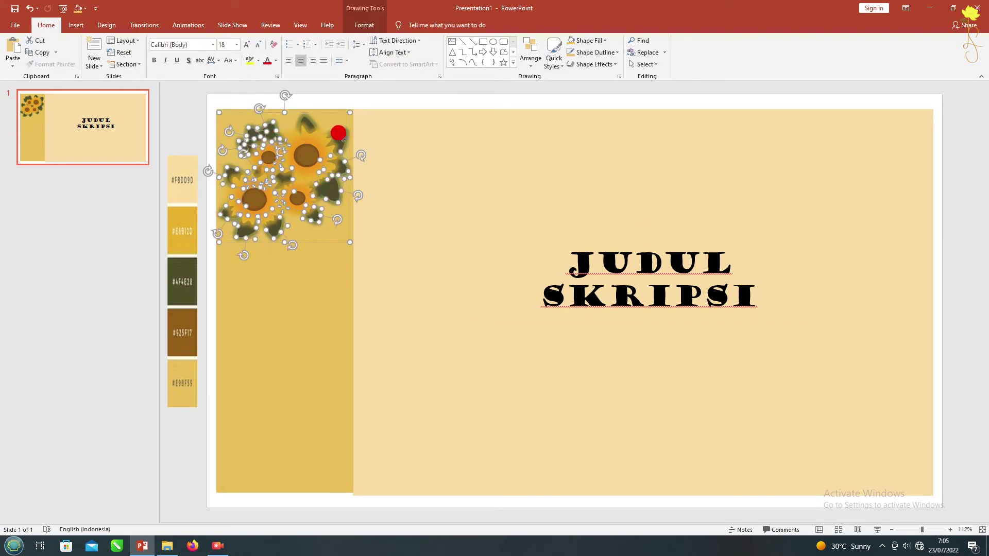
{"action": "left_click", "coordinate": [592, 63]}
{"action": "left_click", "coordinate": [390, 89]}
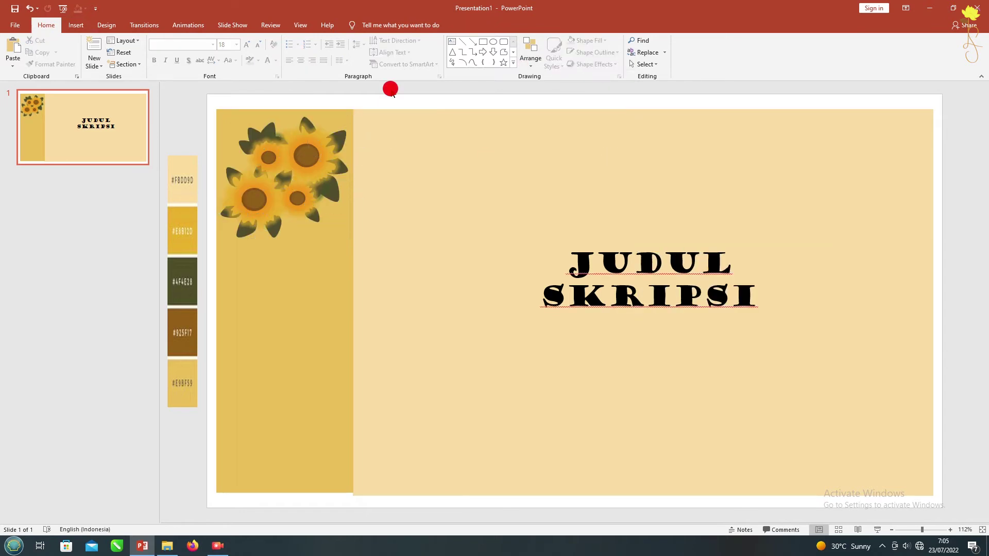
{"action": "left_click", "coordinate": [342, 249]}
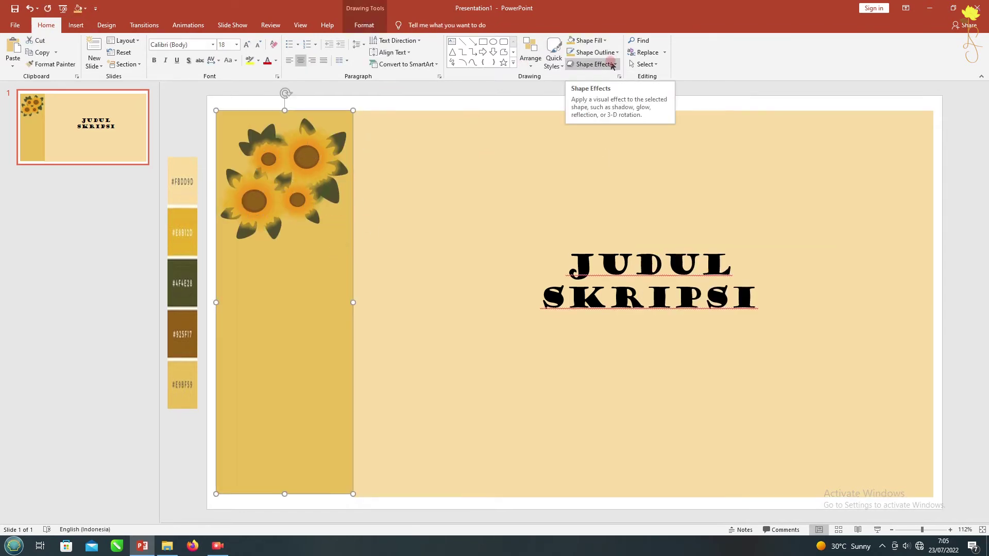
Step: Move the title higher and draw a horizontal line just beneath it
{"action": "left_click", "coordinate": [439, 161]}
{"action": "left_click", "coordinate": [641, 247]}
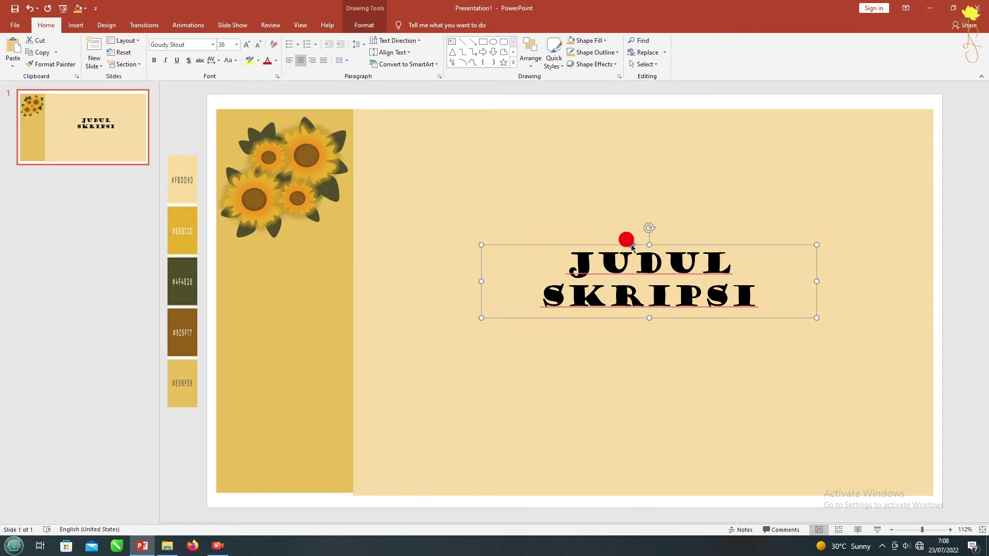
{"action": "left_click_drag", "start_coordinate": [632, 247], "coordinate": [634, 163]}
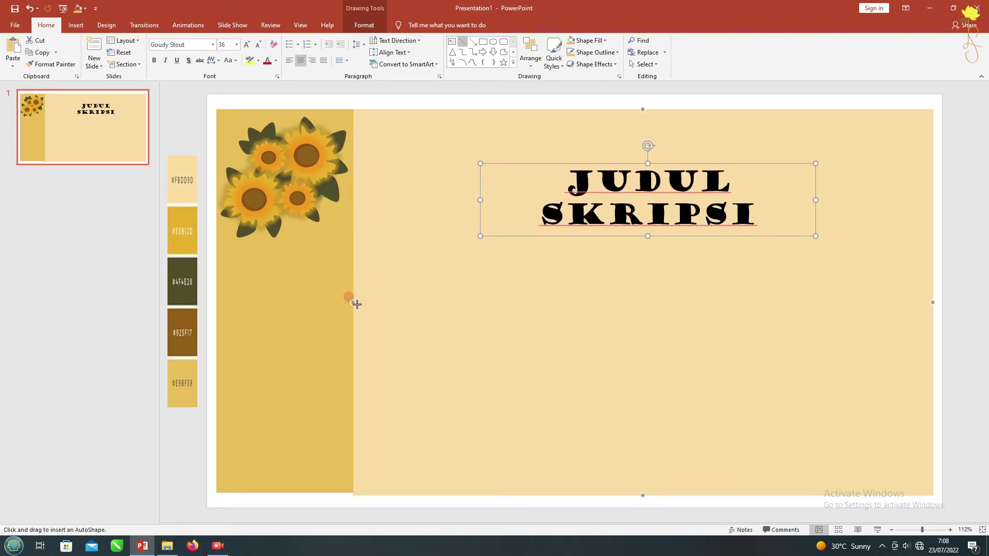
{"action": "left_click_drag", "start_coordinate": [927, 306], "coordinate": [927, 306]}
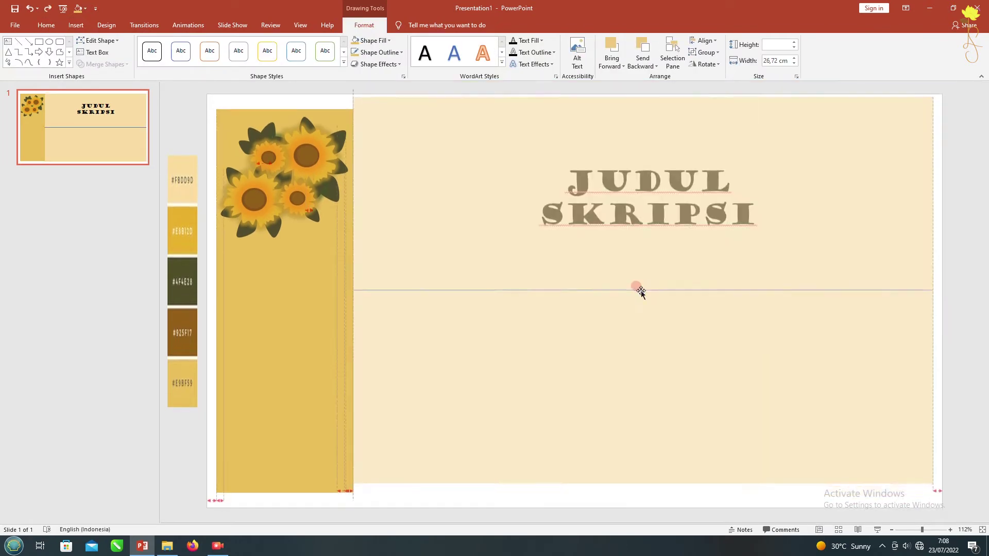
{"action": "key", "text": "Escape"}
{"action": "mouse_move", "coordinate": [826, 305]}
{"action": "left_mouse_down"}
{"action": "mouse_move", "coordinate": [827, 276]}
{"action": "mouse_move", "coordinate": [861, 267]}
{"action": "mouse_move", "coordinate": [824, 262]}
{"action": "left_mouse_up"}
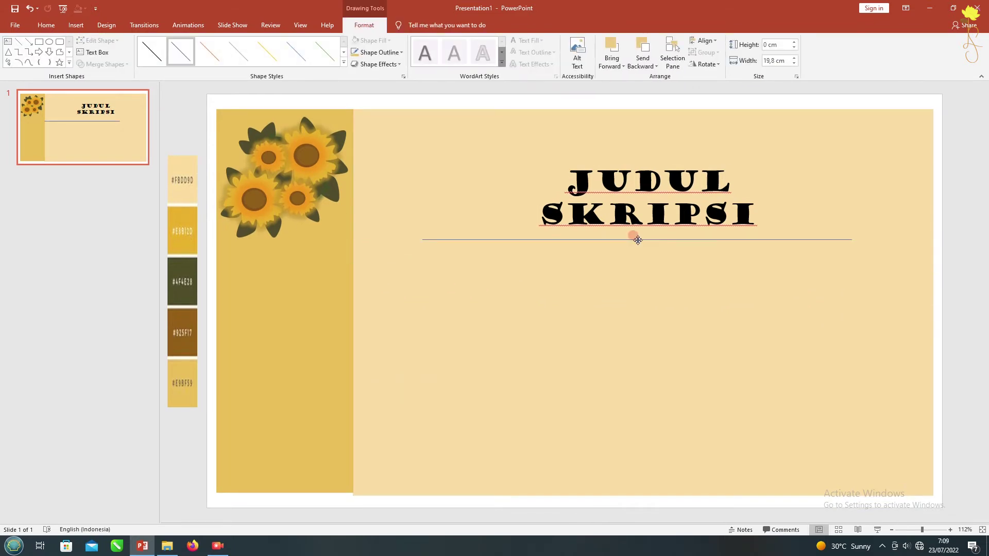
Step: Make the line gold with a 6 pt weight, keeping the title in place
{"action": "left_click", "coordinate": [361, 52]}
{"action": "left_click", "coordinate": [401, 52]}
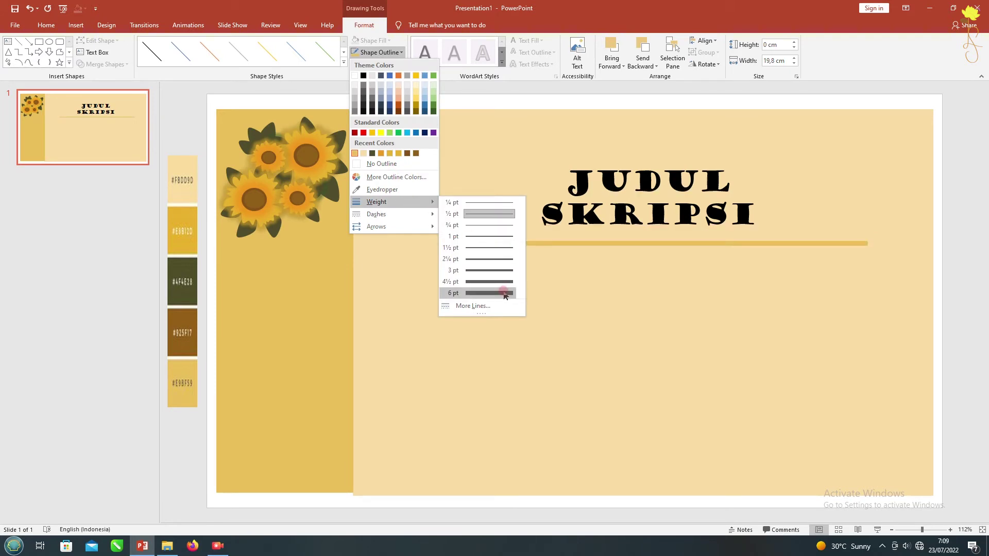
{"action": "left_click", "coordinate": [503, 289]}
{"action": "left_click", "coordinate": [965, 332]}
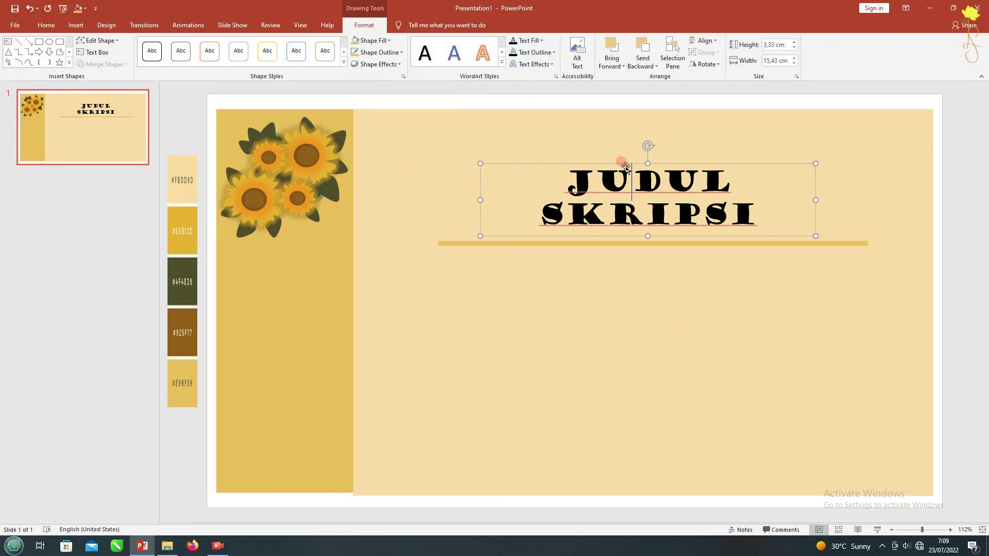
{"action": "left_click_drag", "start_coordinate": [641, 216], "coordinate": [645, 197]}
{"action": "left_click", "coordinate": [954, 336]}
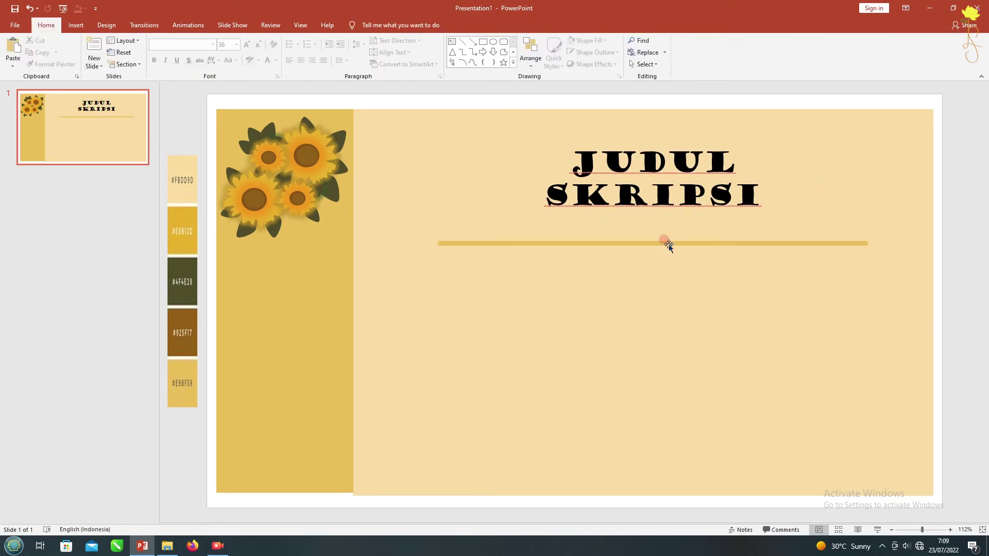
{"action": "key", "text": "ctrl+z"}
Step: Replace OLEH with Nama Lengkap, NIM, Dosen Pembimbing lines and widen the box
{"action": "left_click_drag", "start_coordinate": [692, 282], "coordinate": [689, 284]}
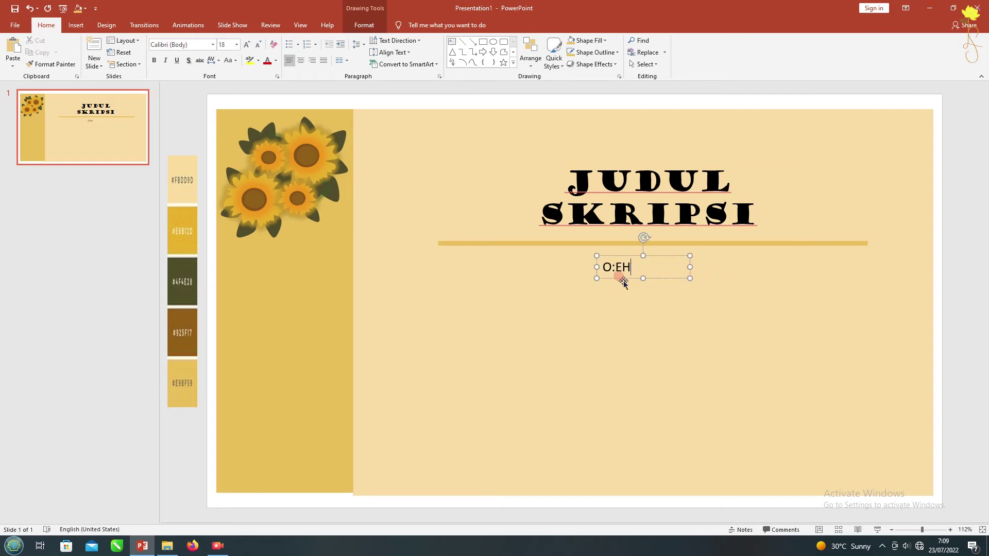
{"action": "left_click", "coordinate": [246, 44]}
{"action": "left_click", "coordinate": [247, 44]}
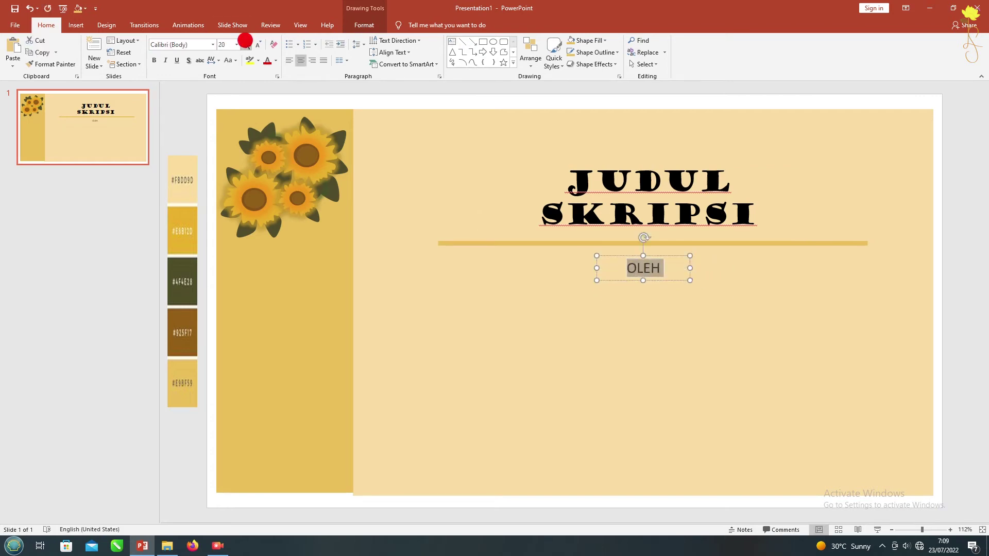
{"action": "left_click", "coordinate": [212, 45]}
{"action": "scroll", "coordinate": [223, 379], "scroll_direction": "down", "scroll_amount": 5}
{"action": "scroll", "coordinate": [223, 380], "scroll_direction": "down", "scroll_amount": 10}
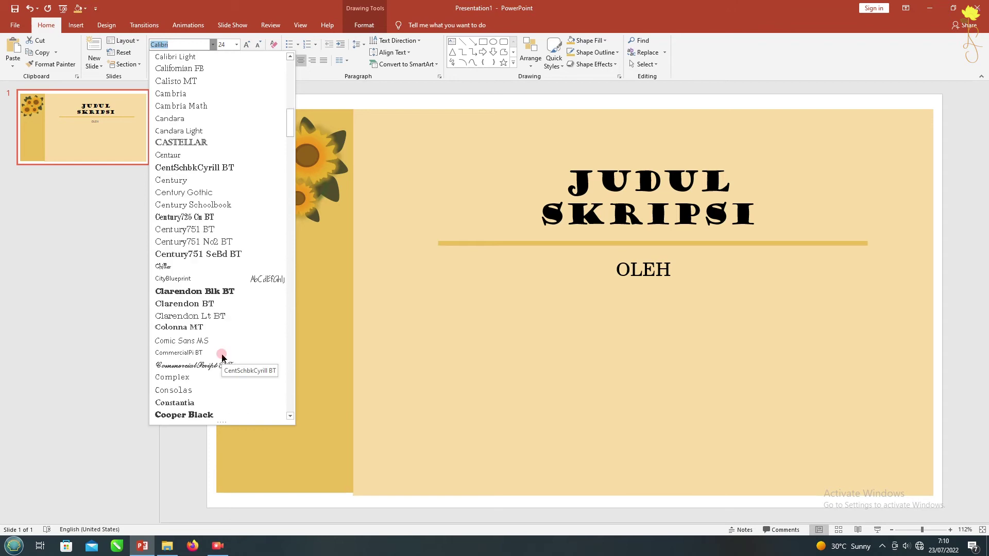
{"action": "key", "text": "Escape"}
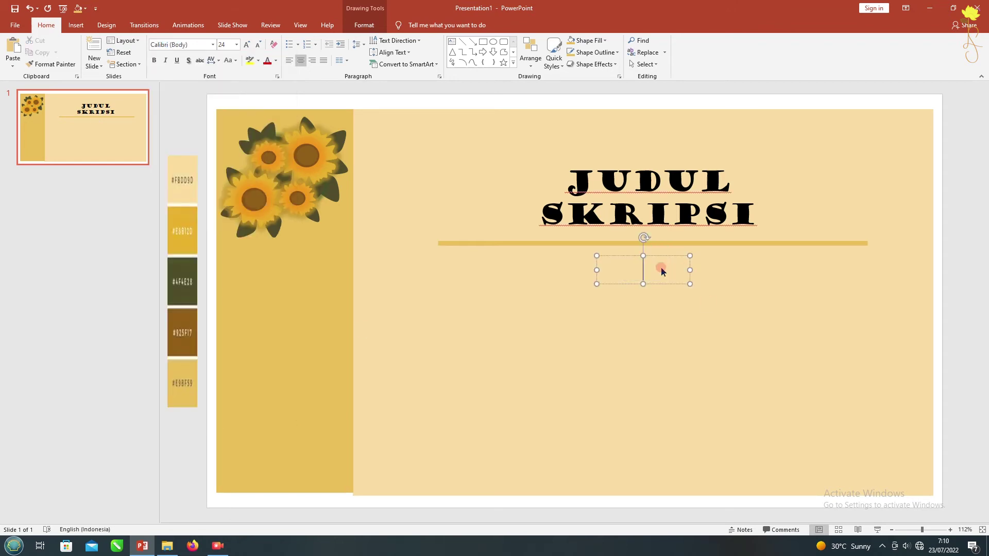
{"action": "type", "text": "Nama Lengkap"}
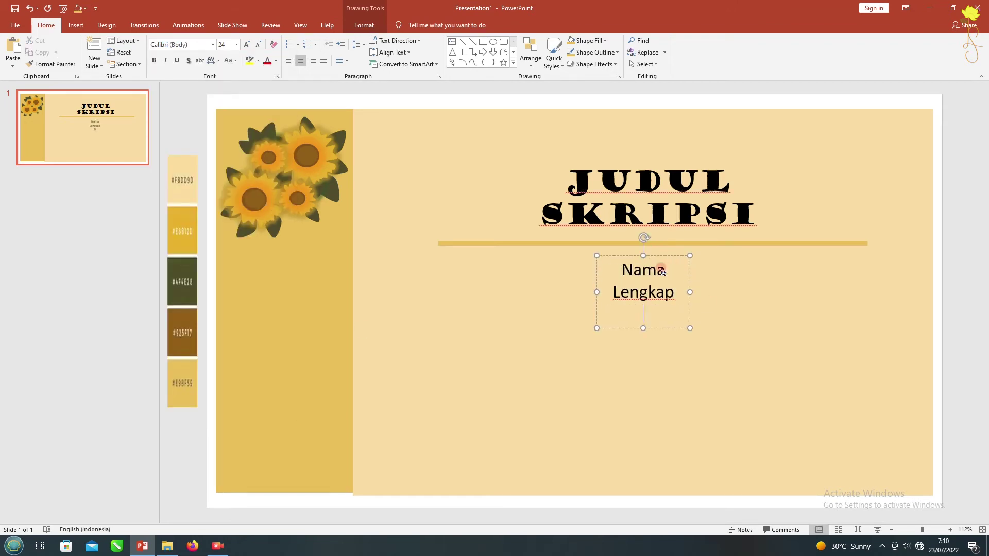
{"action": "type", "text": "n Pembimbing"}
{"action": "left_click_drag", "start_coordinate": [689, 324], "coordinate": [788, 331]}
{"action": "mouse_move", "coordinate": [670, 257]}
{"action": "left_mouse_down"}
{"action": "mouse_move", "coordinate": [609, 306]}
{"action": "mouse_move", "coordinate": [630, 278]}
{"action": "left_mouse_up"}
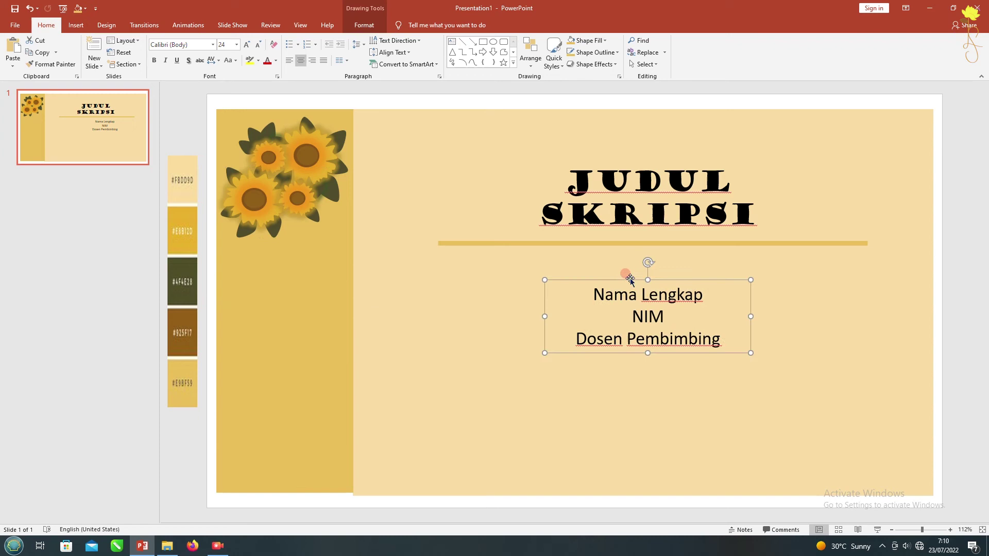
Step: Set the name block to Centaur 18 pt and nudge it up below the line
{"action": "left_click", "coordinate": [213, 44]}
{"action": "scroll", "coordinate": [201, 258], "scroll_direction": "down", "scroll_amount": 5}
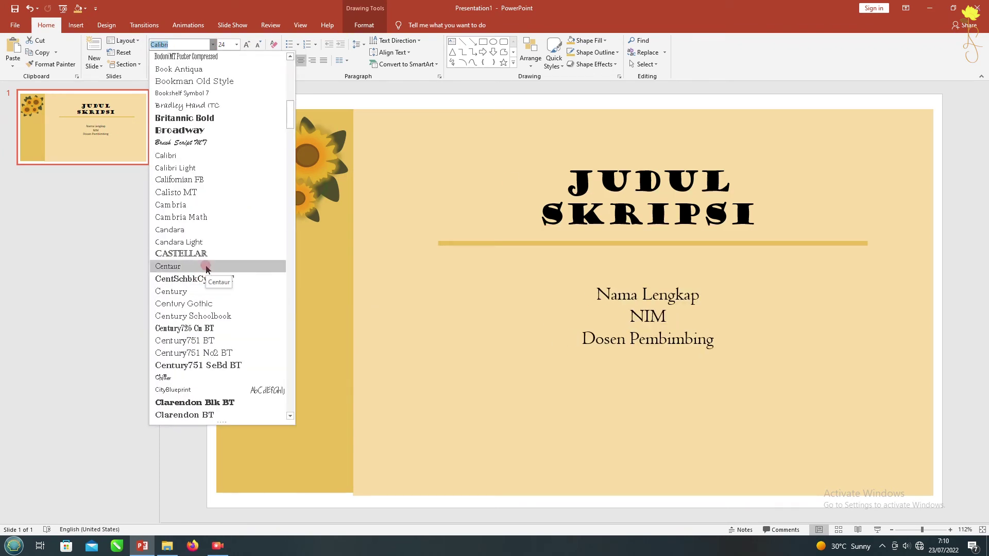
{"action": "left_click", "coordinate": [206, 265]}
{"action": "left_click", "coordinate": [258, 45]}
{"action": "left_click", "coordinate": [258, 45]}
{"action": "left_click_drag", "start_coordinate": [613, 283], "coordinate": [611, 264]}
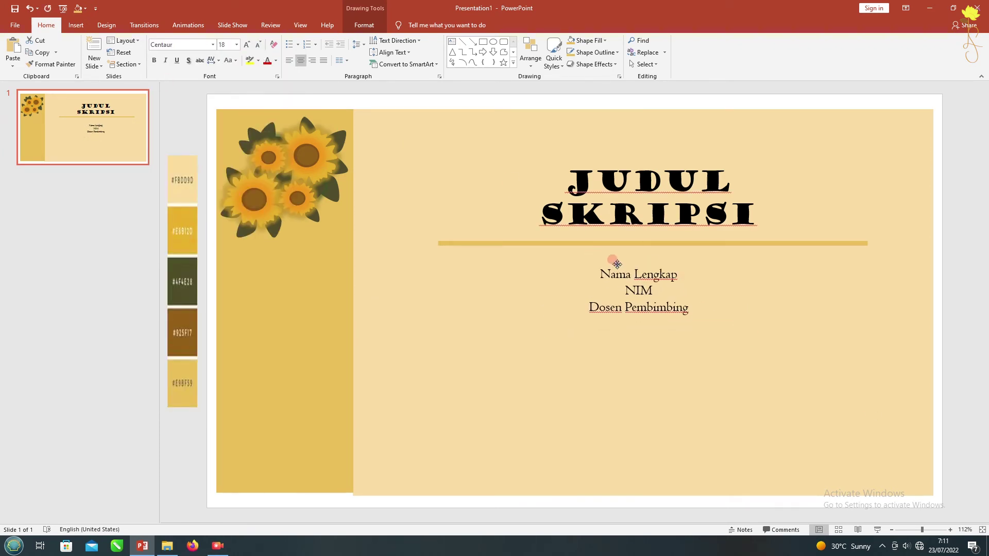
{"action": "left_click", "coordinate": [970, 313]}
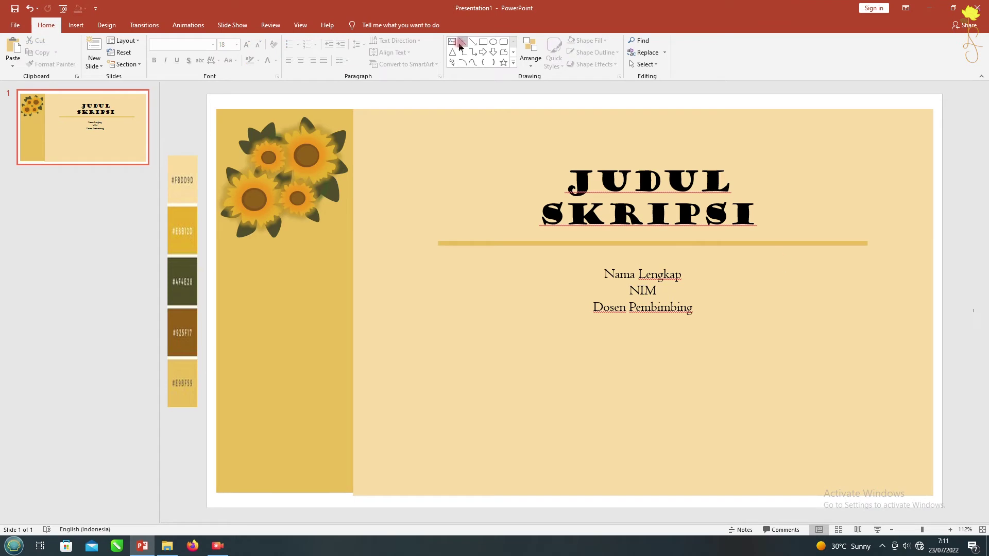
{"action": "left_click", "coordinate": [621, 409]}
Step: Add a centred PRODI / FAKULTAS / UNIVERSITAS block in Bahnschrift near the bottom
{"action": "left_click", "coordinate": [520, 220]}
{"action": "left_click", "coordinate": [569, 425]}
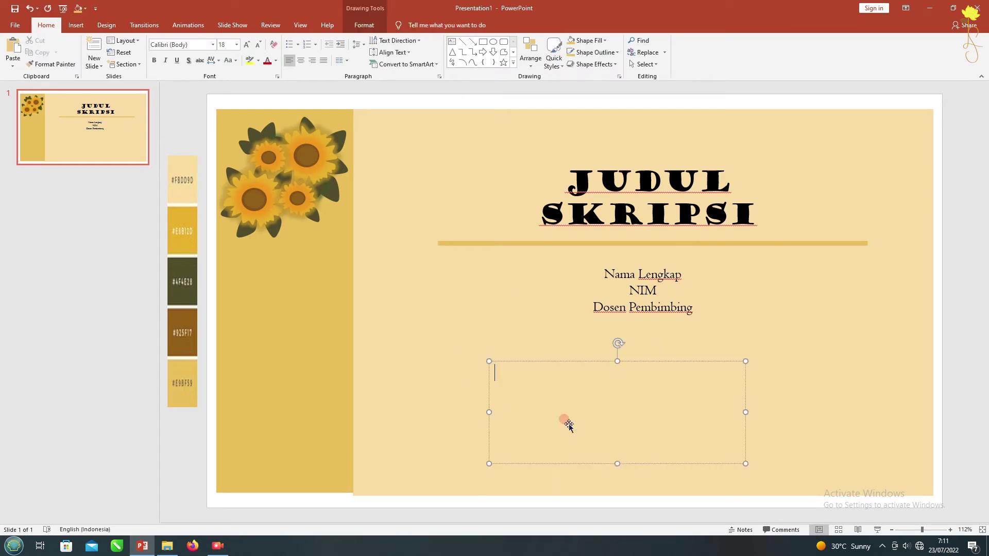
{"action": "type", "text": "PRODI"}
{"action": "key", "text": "Return"}
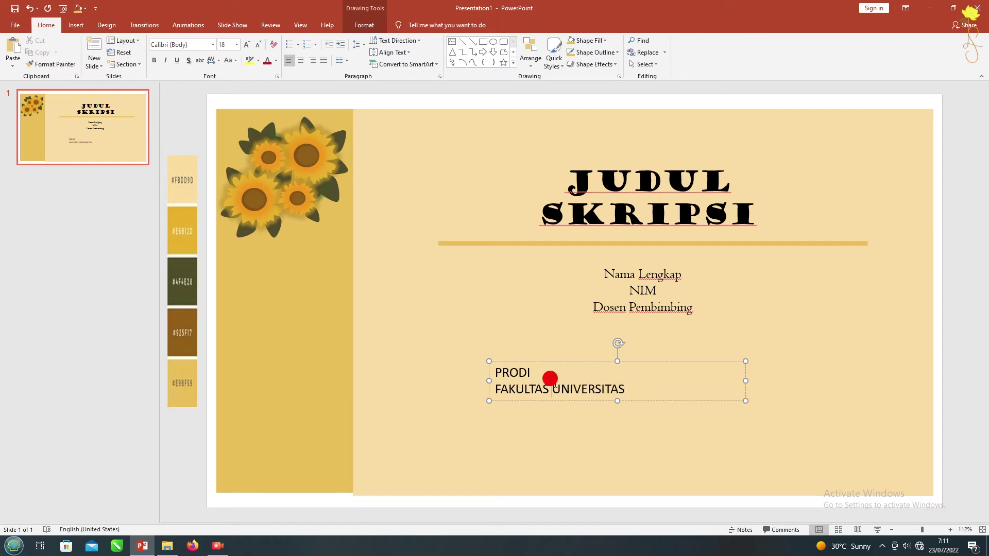
{"action": "key", "text": "Return"}
{"action": "key", "text": "ctrl+a"}
{"action": "key", "text": "ctrl+e"}
{"action": "left_click", "coordinate": [213, 45]}
{"action": "left_click", "coordinate": [216, 265]}
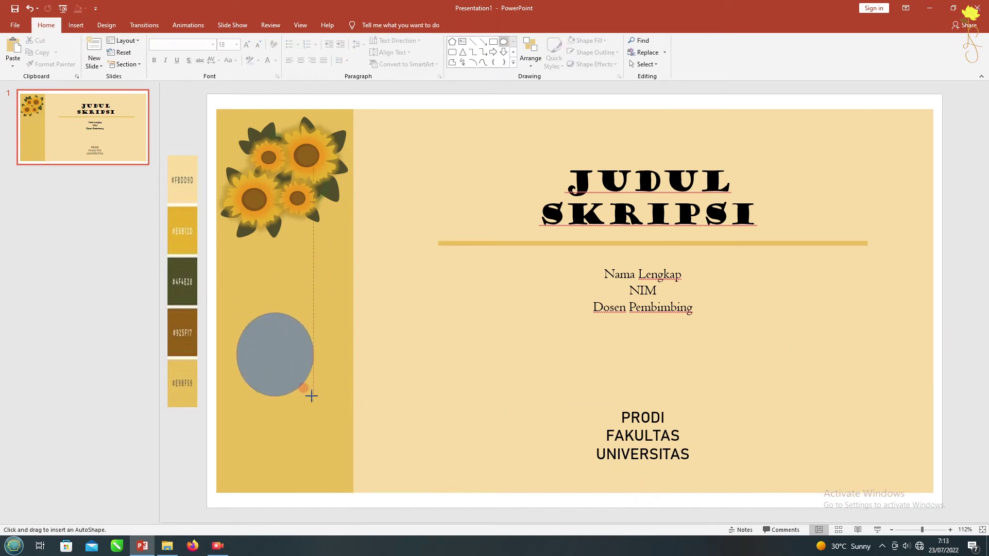
Step: Draw a dark olive (#4F4E28) circle on the left gold column
{"action": "left_click_drag", "start_coordinate": [311, 396], "coordinate": [329, 401]}
{"action": "left_click_drag", "start_coordinate": [270, 314], "coordinate": [305, 355]}
{"action": "left_click", "coordinate": [165, 198]}
Step: Type LOGO inside the olive circle and colour the text white
{"action": "left_click", "coordinate": [460, 46]}
{"action": "type", "text": "lo"}
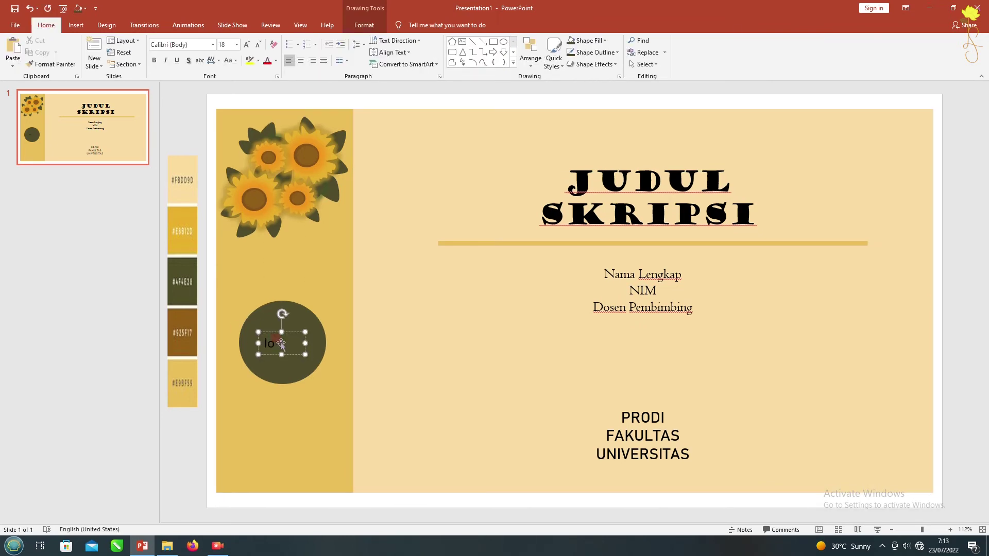
{"action": "left_click", "coordinate": [285, 311], "text": "shift"}
{"action": "left_click", "coordinate": [277, 61]}
{"action": "left_click", "coordinate": [268, 82]}
{"action": "left_click", "coordinate": [180, 106]}
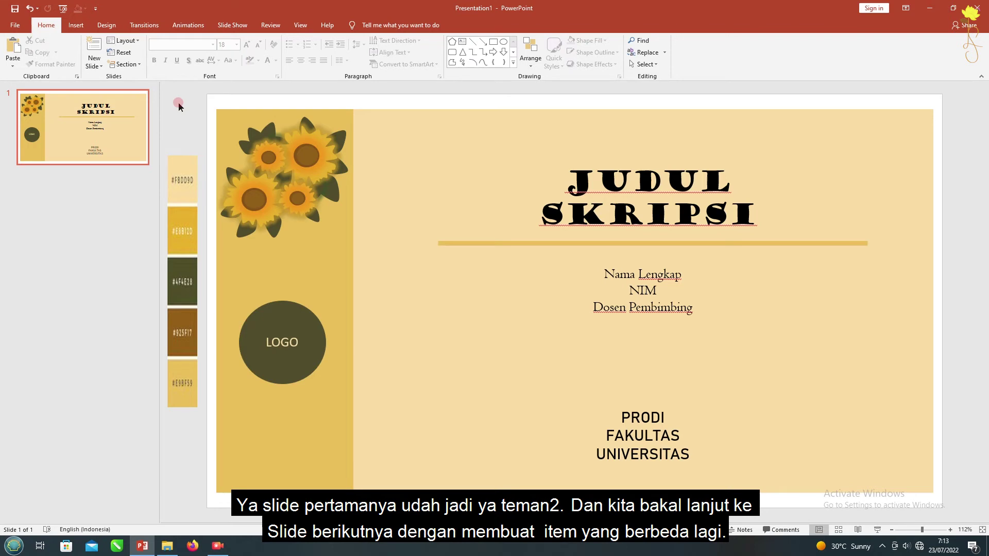
{"action": "right_click", "coordinate": [125, 138]}
Step: Duplicate the title slide and delete the LOGO circle and title elements from the copy
{"action": "left_click", "coordinate": [164, 213]}
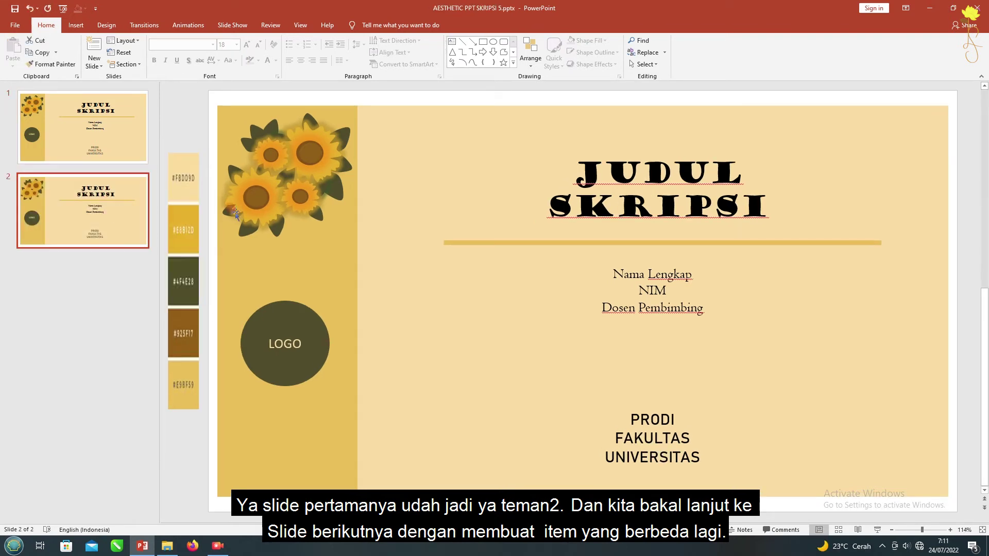
{"action": "left_click", "coordinate": [293, 363]}
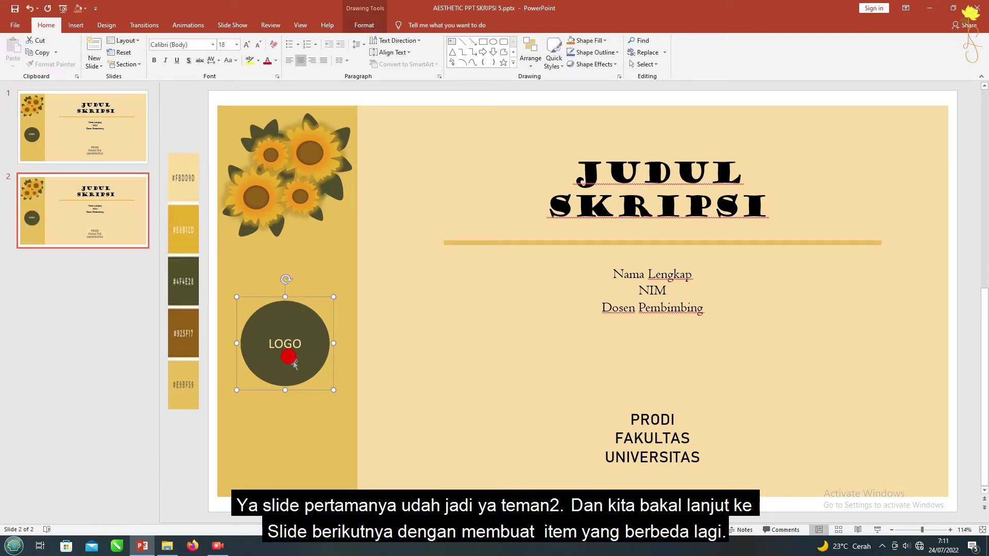
{"action": "key", "text": "Delete"}
{"action": "left_click", "coordinate": [659, 242]}
{"action": "key", "text": "Delete"}
{"action": "left_click", "coordinate": [659, 191]}
{"action": "key", "text": "Delete"}
{"action": "key", "text": "Tab"}
{"action": "key", "text": "Delete"}
{"action": "key", "text": "Tab"}
{"action": "key", "text": "Delete"}
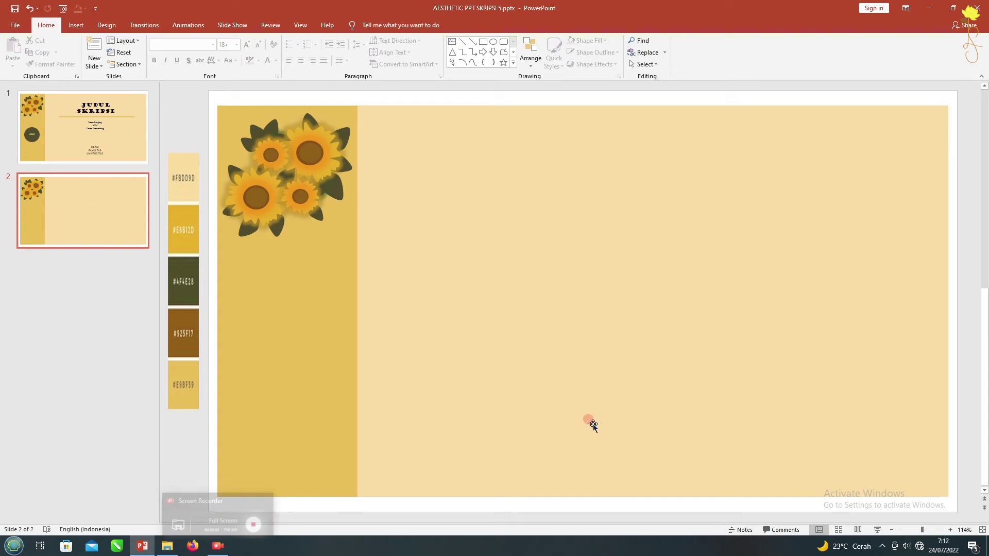
Step: Draw a blue rounded-rectangle pot with a wide no-fill triangle above it as hanging strings
{"action": "left_click", "coordinate": [473, 44]}
{"action": "mouse_move", "coordinate": [421, 201]}
{"action": "left_mouse_down"}
{"action": "mouse_move", "coordinate": [483, 258]}
{"action": "mouse_move", "coordinate": [426, 262]}
{"action": "left_mouse_up"}
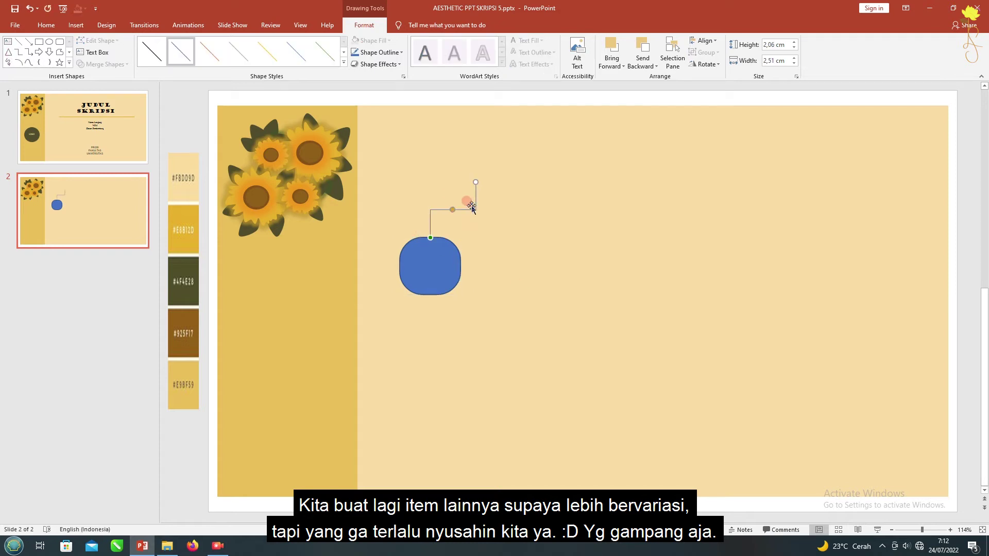
{"action": "left_click_drag", "start_coordinate": [421, 237], "coordinate": [444, 124]}
{"action": "left_click_drag", "start_coordinate": [431, 213], "coordinate": [427, 261]}
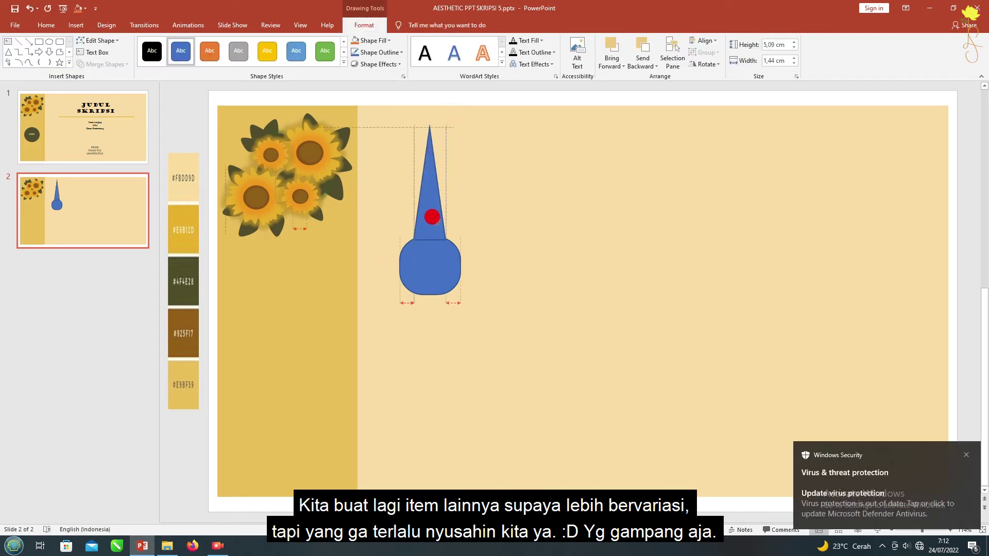
{"action": "left_click", "coordinate": [428, 261], "text": "shift"}
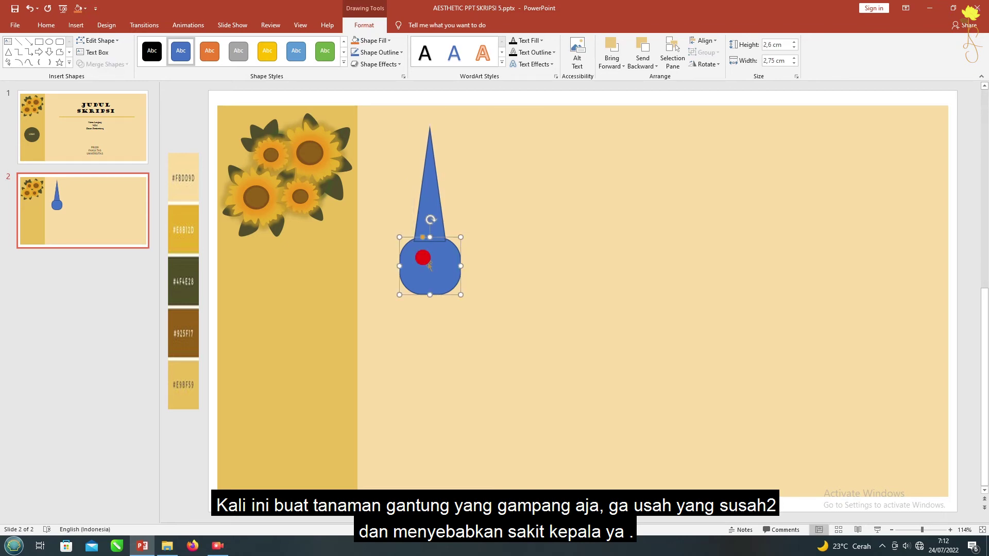
{"action": "key", "text": "ctrl+x"}
{"action": "key", "text": "ctrl+v"}
{"action": "left_click", "coordinate": [425, 186]}
{"action": "left_click_drag", "start_coordinate": [413, 185], "coordinate": [406, 186]}
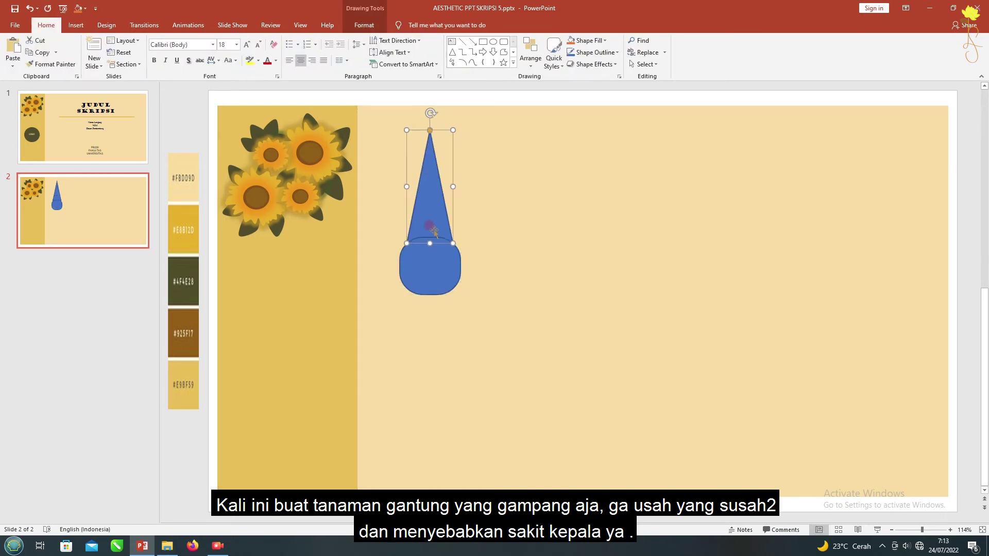
{"action": "left_click", "coordinate": [587, 40]}
{"action": "left_click", "coordinate": [572, 152]}
{"action": "left_click", "coordinate": [437, 260]}
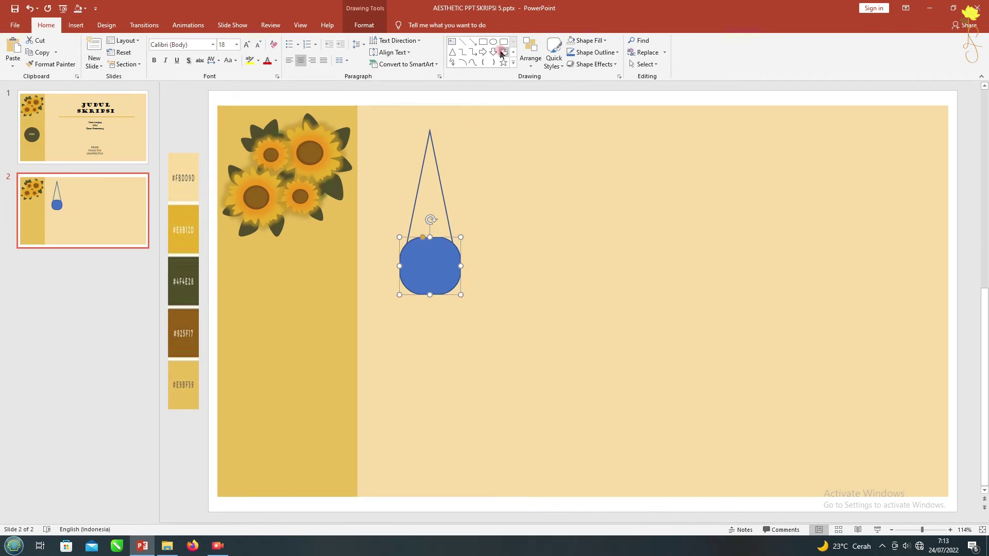
{"action": "left_click_drag", "start_coordinate": [921, 530], "coordinate": [934, 530]}
Step: Draw curved stem lines from the pot top, including a rotated copy and a right-hand stem
{"action": "left_click", "coordinate": [564, 239]}
{"action": "left_click", "coordinate": [495, 181]}
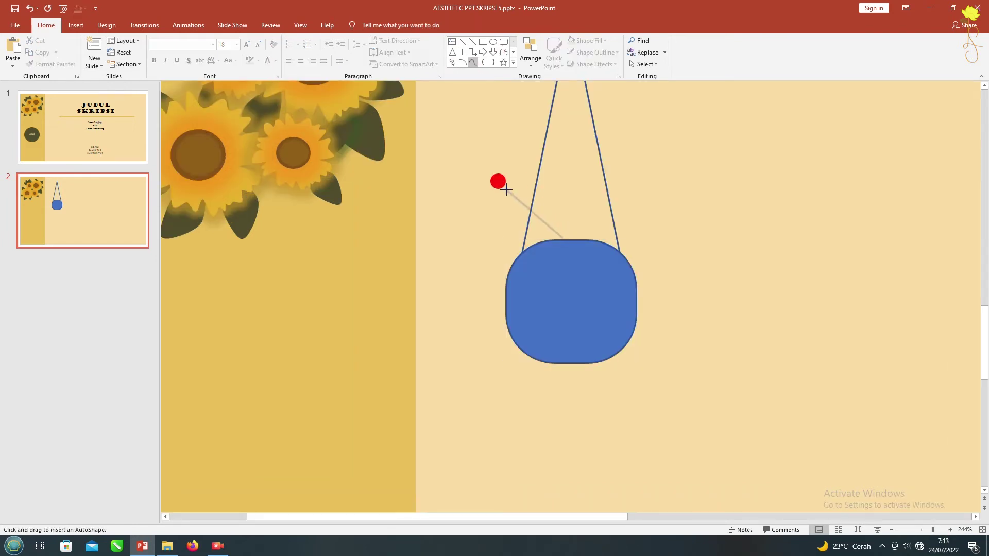
{"action": "double_click", "coordinate": [471, 188]}
{"action": "key", "text": "ctrl+c"}
{"action": "key", "text": "ctrl+v"}
{"action": "left_click_drag", "start_coordinate": [536, 189], "coordinate": [579, 212]}
{"action": "left_click_drag", "start_coordinate": [551, 247], "coordinate": [587, 206]}
{"action": "left_click", "coordinate": [520, 206]}
{"action": "left_click", "coordinate": [29, 61]}
{"action": "left_click", "coordinate": [571, 244]}
{"action": "left_click", "coordinate": [633, 190]}
{"action": "double_click", "coordinate": [655, 202]}
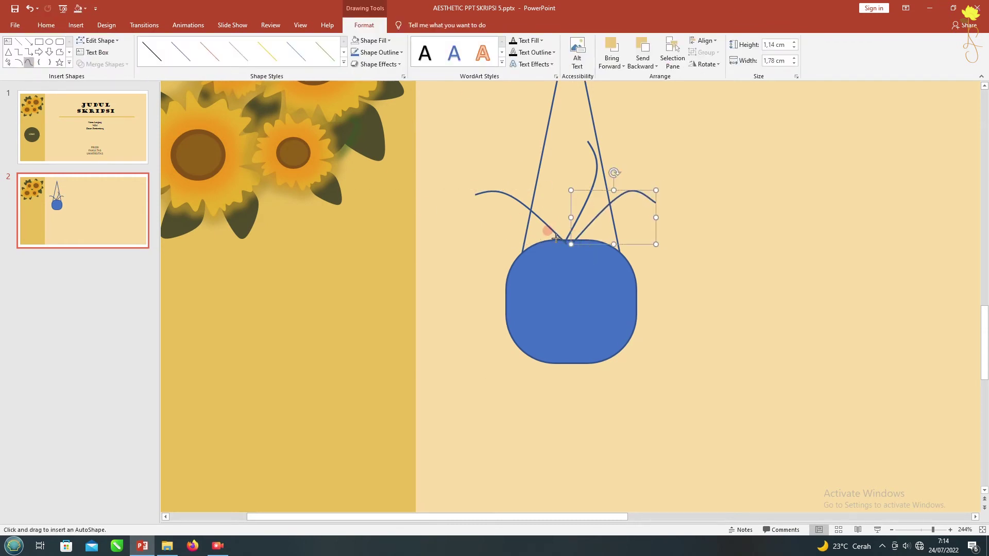
Step: Add three more curves from the pot top and move the small sunflower right of the pot
{"action": "left_click", "coordinate": [548, 245]}
{"action": "left_click", "coordinate": [483, 296]}
{"action": "double_click", "coordinate": [465, 302]}
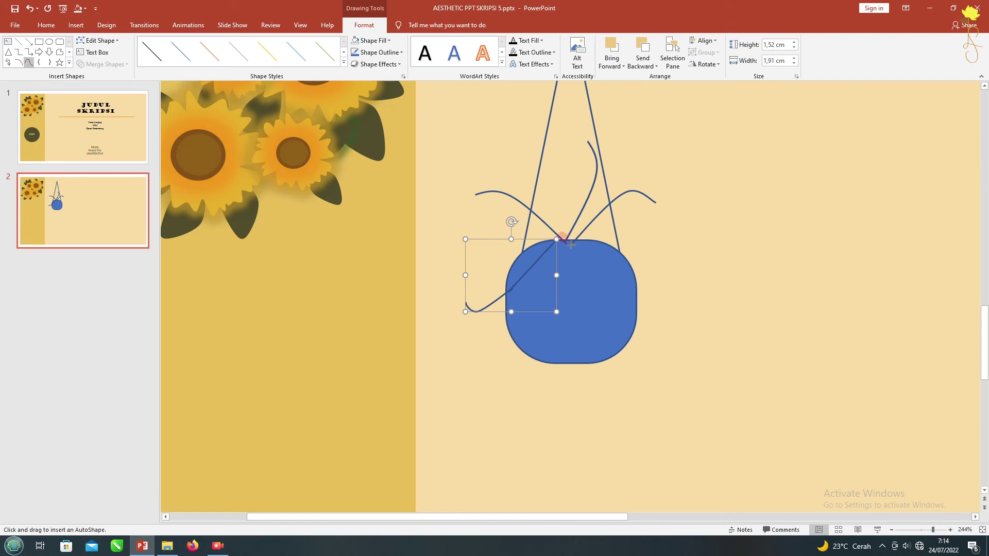
{"action": "left_click", "coordinate": [567, 241]}
{"action": "left_click", "coordinate": [566, 313]}
{"action": "double_click", "coordinate": [557, 325]}
{"action": "left_click", "coordinate": [582, 240]}
{"action": "left_click", "coordinate": [649, 322]}
{"action": "double_click", "coordinate": [675, 324]}
{"action": "left_click", "coordinate": [331, 150]}
{"action": "left_click_drag", "start_coordinate": [331, 150], "coordinate": [787, 216]}
Step: Shrink the small sunflower and position it to the left of the pot
{"action": "left_click", "coordinate": [379, 64]}
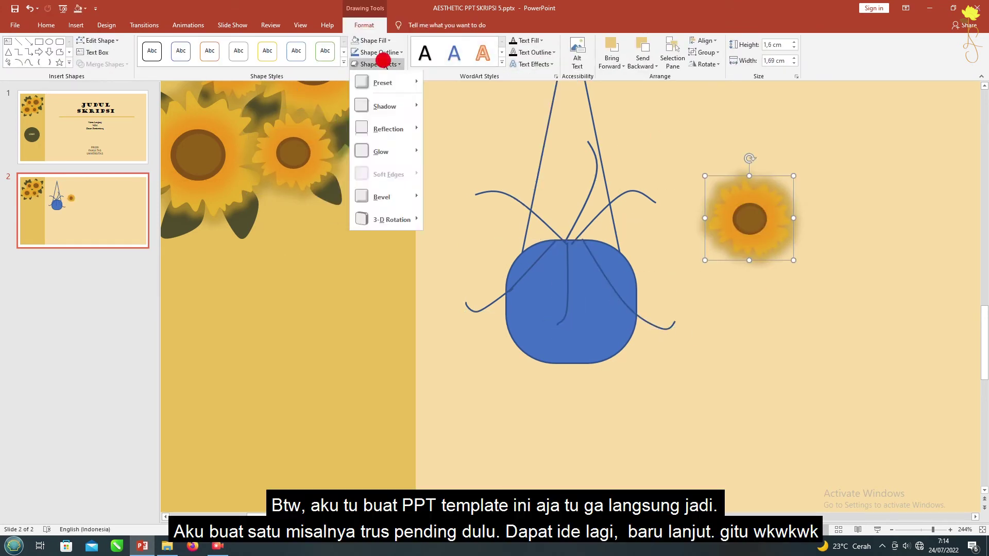
{"action": "left_click", "coordinate": [378, 64]}
{"action": "left_click", "coordinate": [378, 64]}
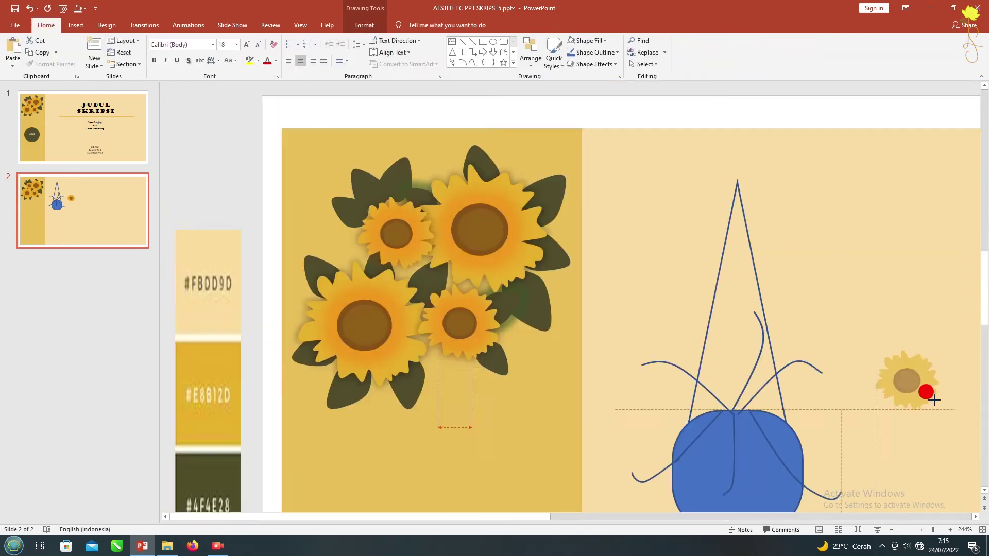
{"action": "mouse_move", "coordinate": [934, 399]}
{"action": "left_mouse_down"}
{"action": "mouse_move", "coordinate": [915, 388]}
{"action": "mouse_move", "coordinate": [936, 408]}
{"action": "left_mouse_up"}
{"action": "right_click", "coordinate": [906, 396]}
{"action": "key", "text": "Escape"}
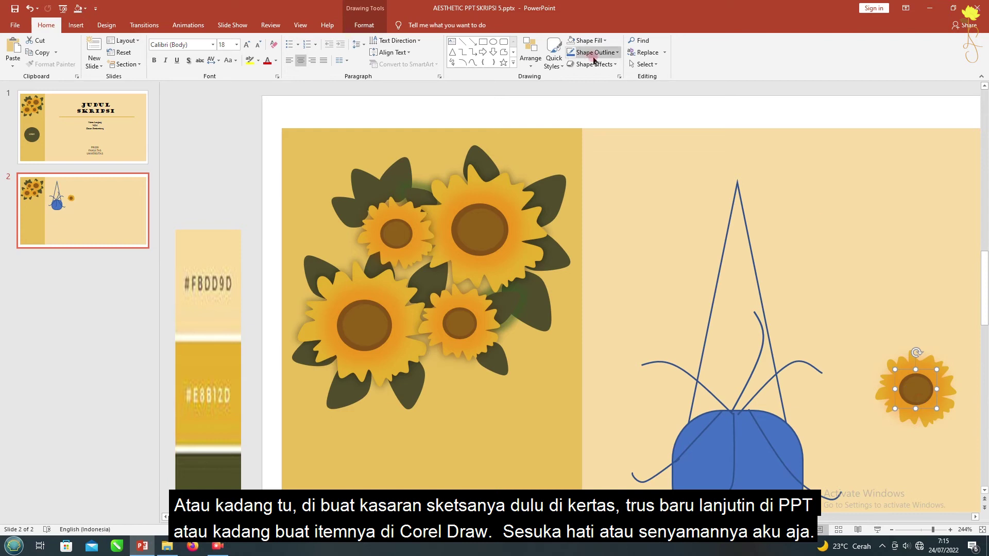
{"action": "left_click", "coordinate": [941, 401]}
{"action": "mouse_move", "coordinate": [954, 427]}
{"action": "left_mouse_down"}
{"action": "mouse_move", "coordinate": [918, 389]}
{"action": "mouse_move", "coordinate": [638, 366]}
{"action": "left_mouse_up"}
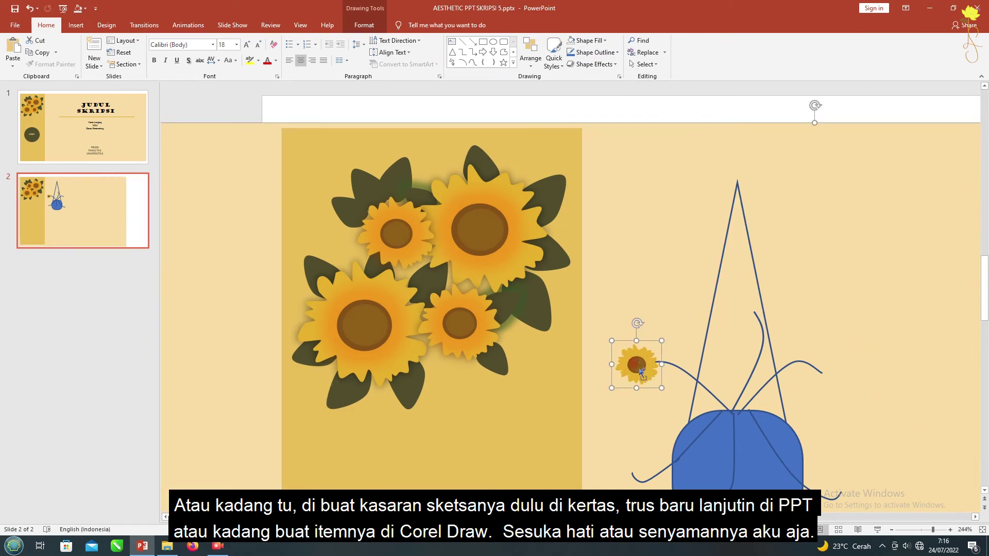
{"action": "left_click", "coordinate": [921, 529]}
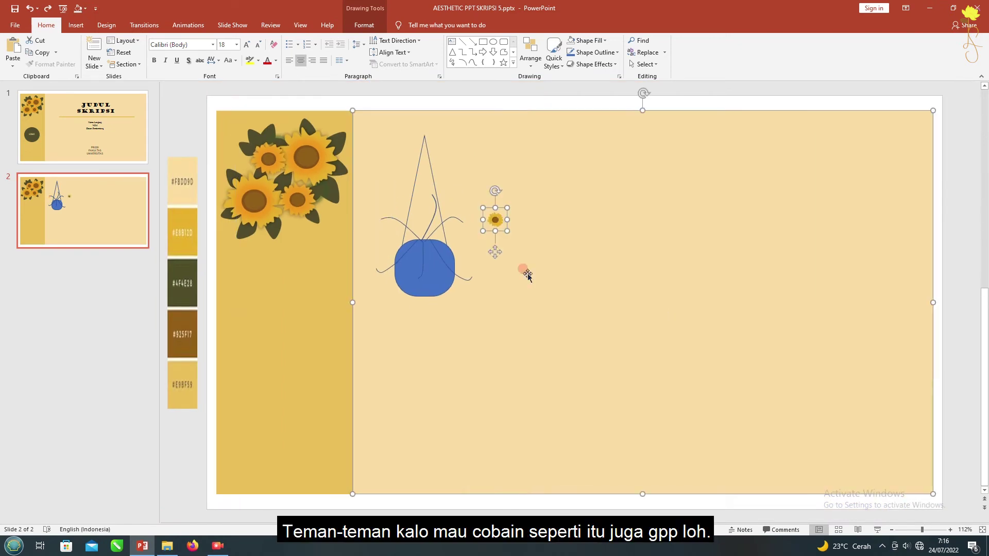
{"action": "left_click", "coordinate": [941, 530]}
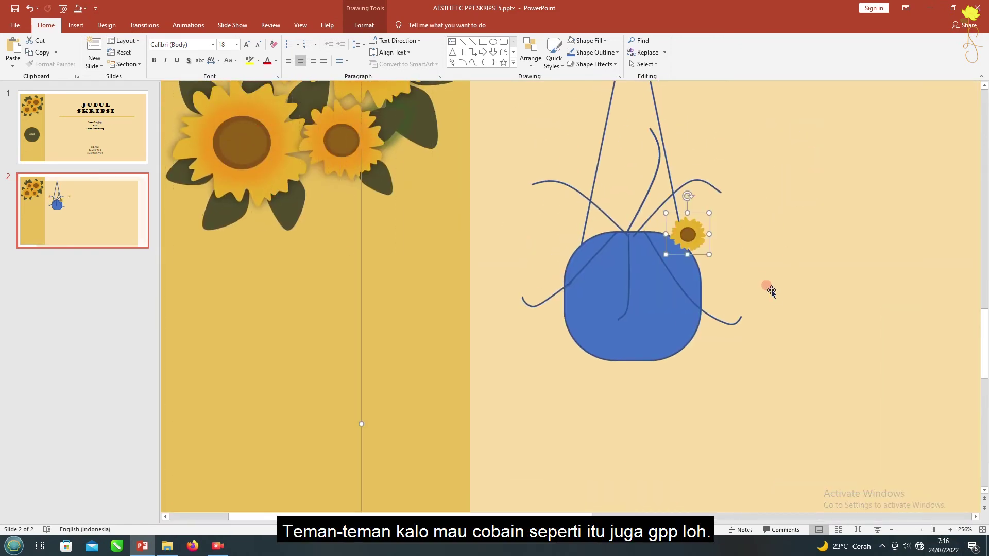
{"action": "mouse_move", "coordinate": [793, 186]}
{"action": "left_mouse_down"}
{"action": "mouse_move", "coordinate": [523, 190]}
{"action": "mouse_move", "coordinate": [657, 137]}
{"action": "left_mouse_up"}
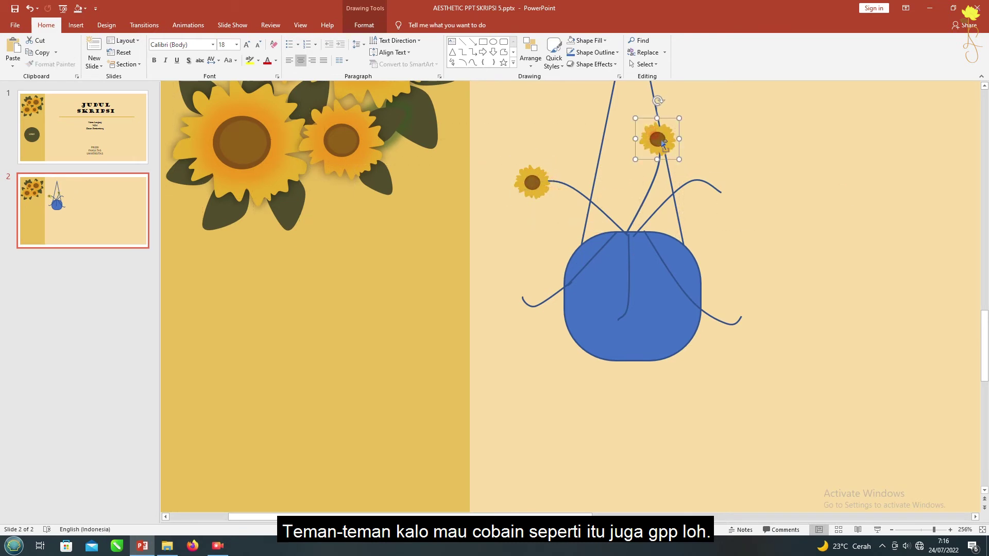
Step: Duplicate the sunflower and place copies on the pot and at the stem ends
{"action": "left_click", "coordinate": [532, 182]}
{"action": "key", "text": "ctrl+d"}
{"action": "key", "text": "ctrl+d"}
{"action": "left_click_drag", "start_coordinate": [574, 221], "coordinate": [607, 240]}
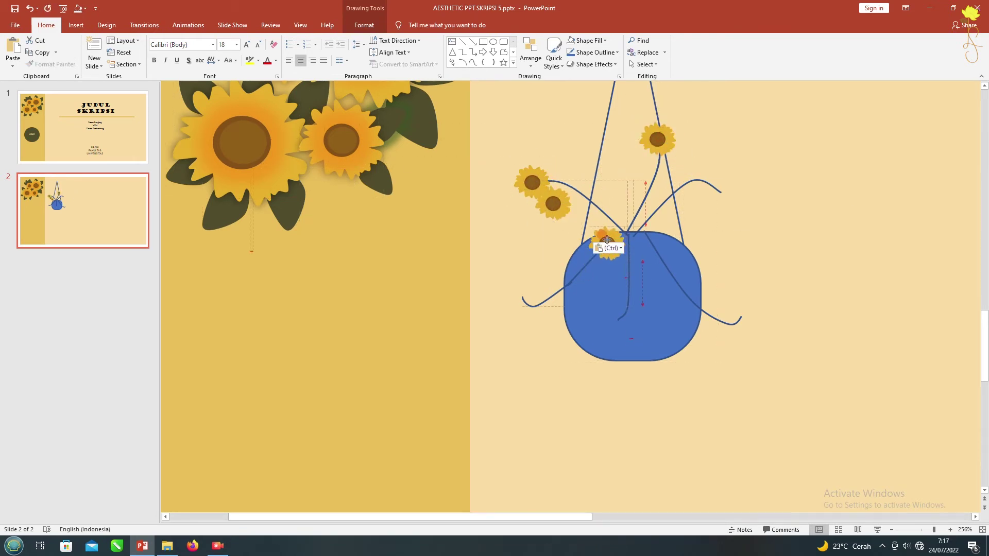
{"action": "left_click_drag", "start_coordinate": [552, 204], "coordinate": [518, 294]}
{"action": "mouse_move", "coordinate": [589, 252]}
{"action": "left_mouse_down"}
{"action": "mouse_move", "coordinate": [581, 254]}
{"action": "mouse_move", "coordinate": [600, 251]}
{"action": "mouse_move", "coordinate": [744, 310]}
{"action": "mouse_move", "coordinate": [716, 195]}
{"action": "mouse_move", "coordinate": [623, 317]}
{"action": "left_mouse_up"}
{"action": "key", "text": "ctrl+d"}
{"action": "key", "text": "ctrl+d"}
{"action": "left_click_drag", "start_coordinate": [574, 222], "coordinate": [683, 272]}
Step: Paste a leaf shape and move it onto the pot's left side
{"action": "left_click", "coordinate": [287, 192]}
{"action": "key", "text": "Tab"}
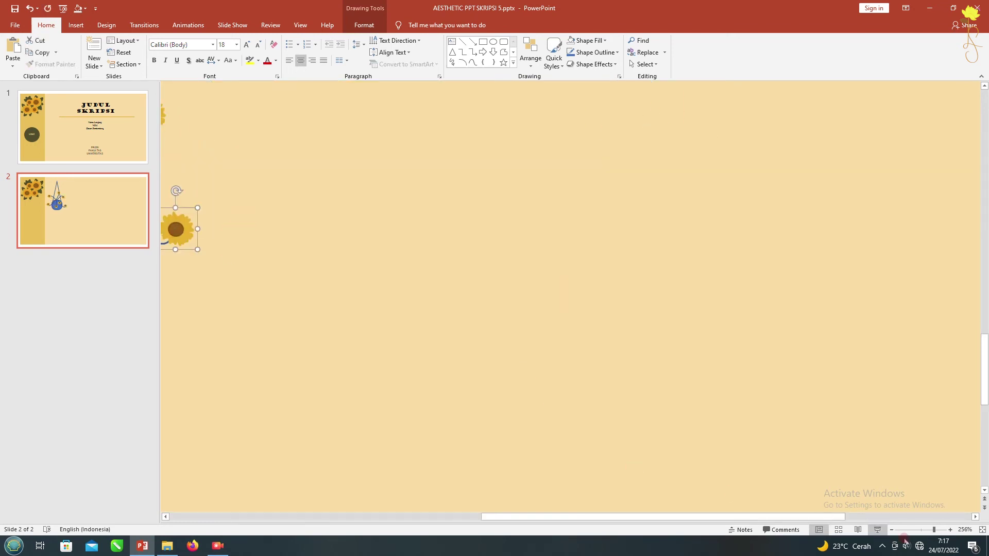
{"action": "scroll", "coordinate": [781, 488], "scroll_direction": "down", "scroll_amount": 5}
{"action": "key", "text": "ctrl+v"}
{"action": "scroll", "coordinate": [668, 331], "scroll_direction": "up", "scroll_amount": 5}
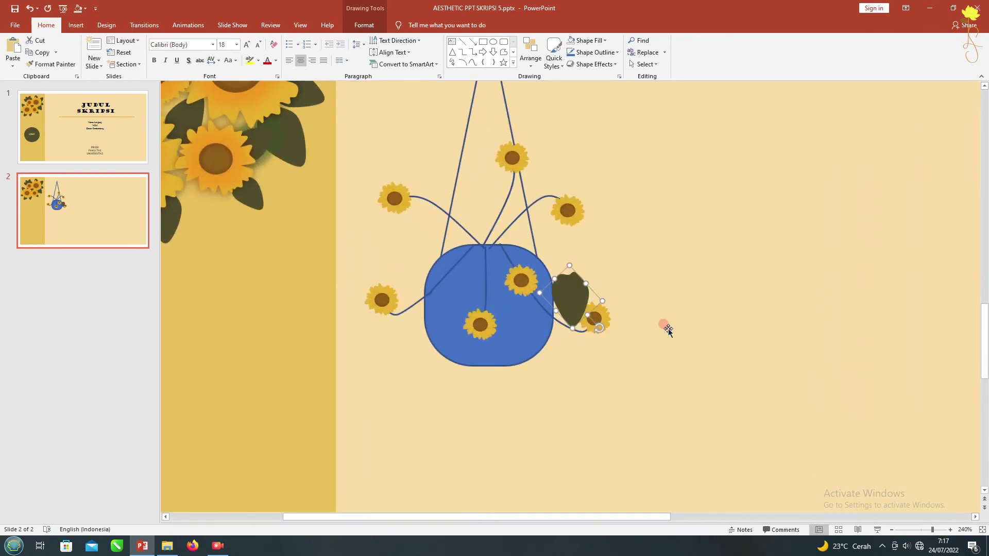
{"action": "left_click_drag", "start_coordinate": [595, 290], "coordinate": [437, 311]}
Step: Colour the three stem lines' outlines dark olive
{"action": "left_click", "coordinate": [454, 223]}
{"action": "left_click", "coordinate": [447, 274], "text": "shift"}
{"action": "left_click", "coordinate": [547, 198], "text": "shift"}
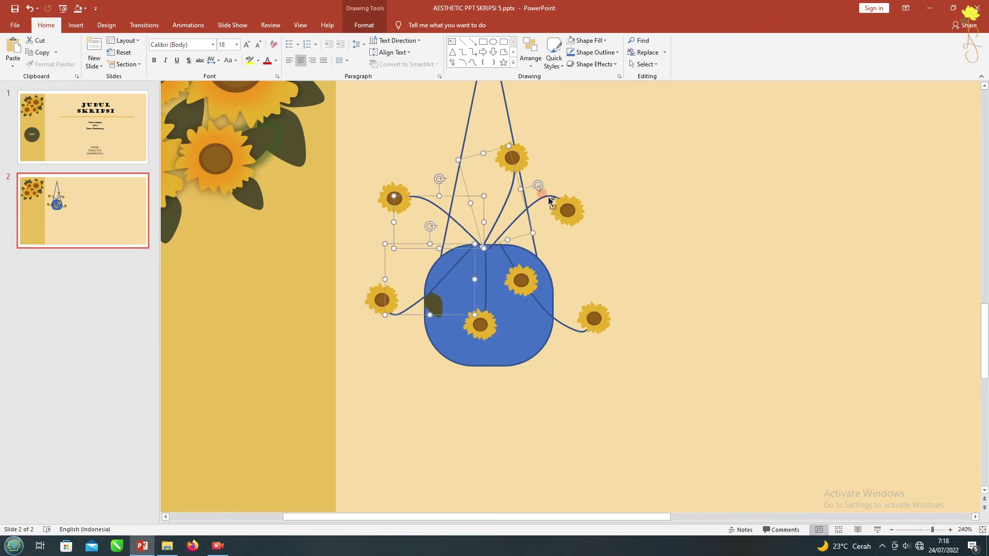
{"action": "left_click", "coordinate": [617, 52]}
{"action": "left_click", "coordinate": [632, 115]}
{"action": "left_click", "coordinate": [435, 303]}
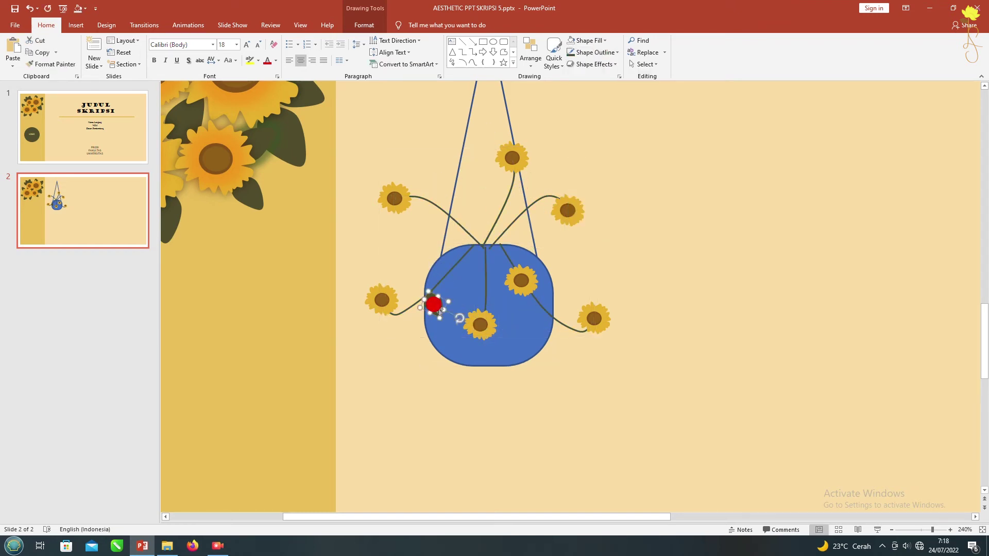
Step: Scatter leaf copies along the left, middle, right and upper stems
{"action": "left_click_drag", "start_coordinate": [449, 308], "coordinate": [454, 326]}
{"action": "left_click_drag", "start_coordinate": [480, 259], "coordinate": [441, 295]}
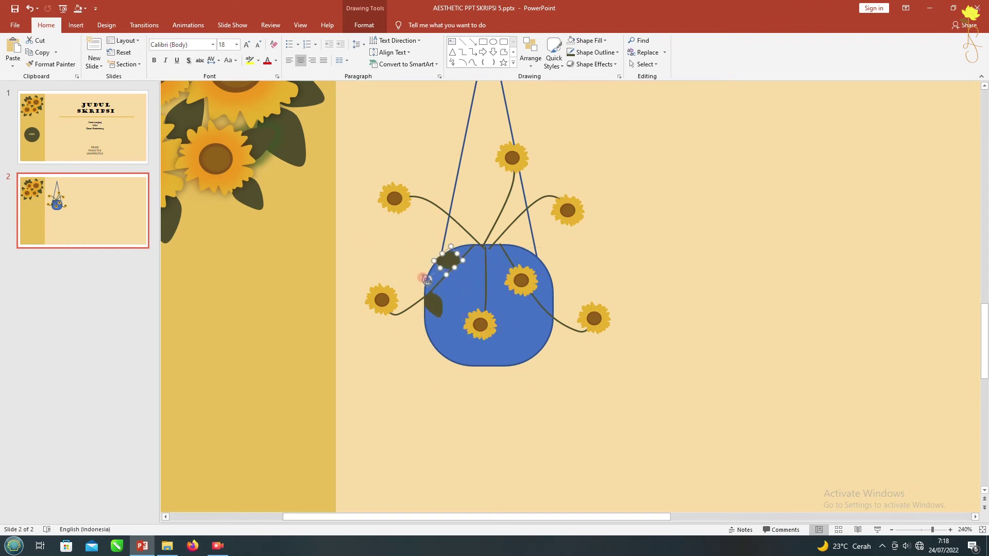
{"action": "mouse_move", "coordinate": [427, 280]}
{"action": "left_mouse_down"}
{"action": "mouse_move", "coordinate": [428, 226]}
{"action": "mouse_move", "coordinate": [415, 206]}
{"action": "left_mouse_up"}
{"action": "left_click_drag", "start_coordinate": [414, 206], "coordinate": [447, 321]}
{"action": "mouse_move", "coordinate": [523, 260]}
{"action": "left_mouse_down"}
{"action": "mouse_move", "coordinate": [458, 345]}
{"action": "mouse_move", "coordinate": [489, 288]}
{"action": "mouse_move", "coordinate": [397, 328]}
{"action": "mouse_move", "coordinate": [494, 205]}
{"action": "left_mouse_up"}
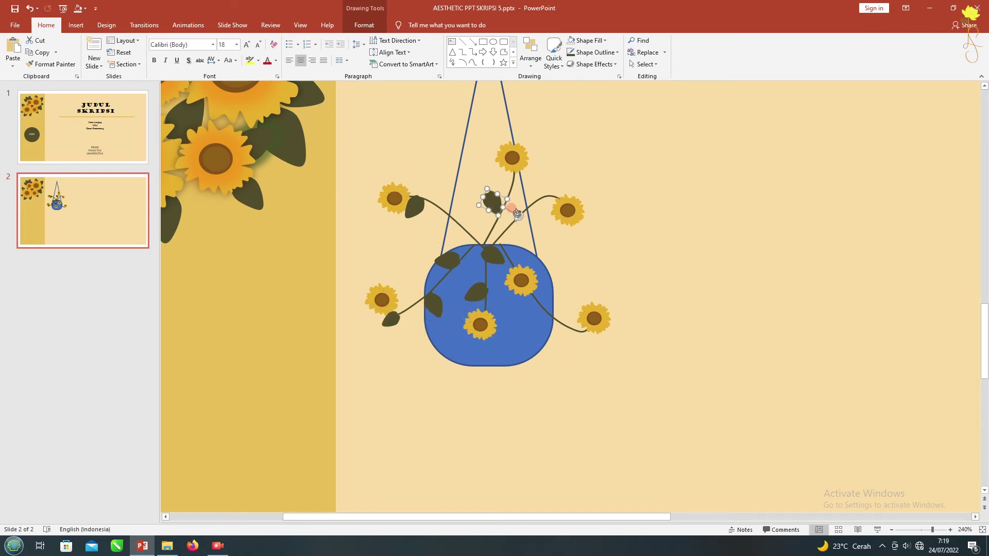
{"action": "mouse_move", "coordinate": [521, 257]}
{"action": "left_mouse_down"}
{"action": "mouse_move", "coordinate": [536, 307]}
{"action": "mouse_move", "coordinate": [576, 345]}
{"action": "mouse_move", "coordinate": [558, 316]}
{"action": "left_mouse_up"}
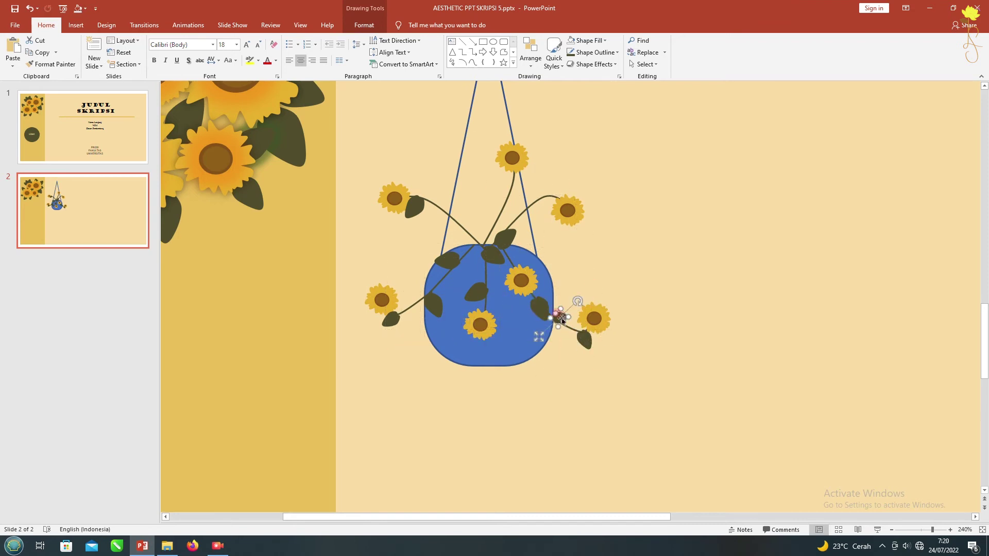
{"action": "left_click_drag", "start_coordinate": [415, 206], "coordinate": [509, 178]}
{"action": "mouse_move", "coordinate": [415, 207]}
{"action": "left_mouse_down"}
{"action": "mouse_move", "coordinate": [432, 245]}
{"action": "mouse_move", "coordinate": [508, 210]}
{"action": "left_mouse_up"}
{"action": "mouse_move", "coordinate": [437, 223]}
{"action": "left_mouse_down"}
{"action": "mouse_move", "coordinate": [452, 210]}
{"action": "mouse_move", "coordinate": [470, 243]}
{"action": "left_mouse_up"}
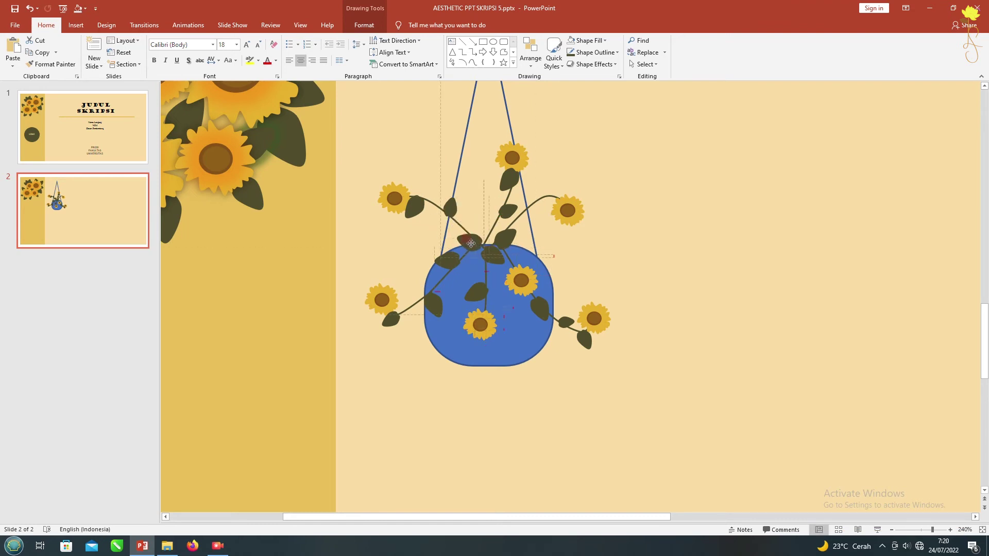
{"action": "mouse_move", "coordinate": [500, 203]}
{"action": "left_mouse_down"}
{"action": "mouse_move", "coordinate": [543, 190]}
{"action": "mouse_move", "coordinate": [528, 196]}
{"action": "left_mouse_up"}
Step: Fill the pot light grey and remove its blue outline
{"action": "left_click", "coordinate": [393, 198], "text": "shift"}
{"action": "left_click", "coordinate": [381, 299], "text": "shift"}
{"action": "left_click", "coordinate": [594, 319], "text": "shift"}
{"action": "key", "text": "Escape"}
{"action": "left_click", "coordinate": [520, 333]}
{"action": "left_click", "coordinate": [590, 41]}
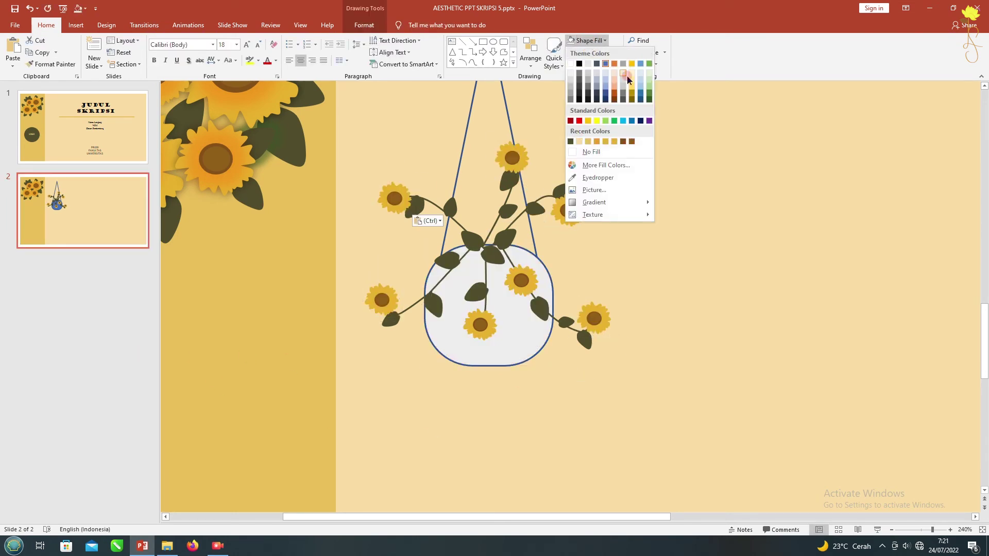
{"action": "left_click", "coordinate": [623, 72]}
{"action": "left_click", "coordinate": [592, 52]}
{"action": "left_click", "coordinate": [598, 163]}
Step: Make the hanger strings thick white dashed lines
{"action": "left_click", "coordinate": [507, 126]}
{"action": "left_click", "coordinate": [592, 52]}
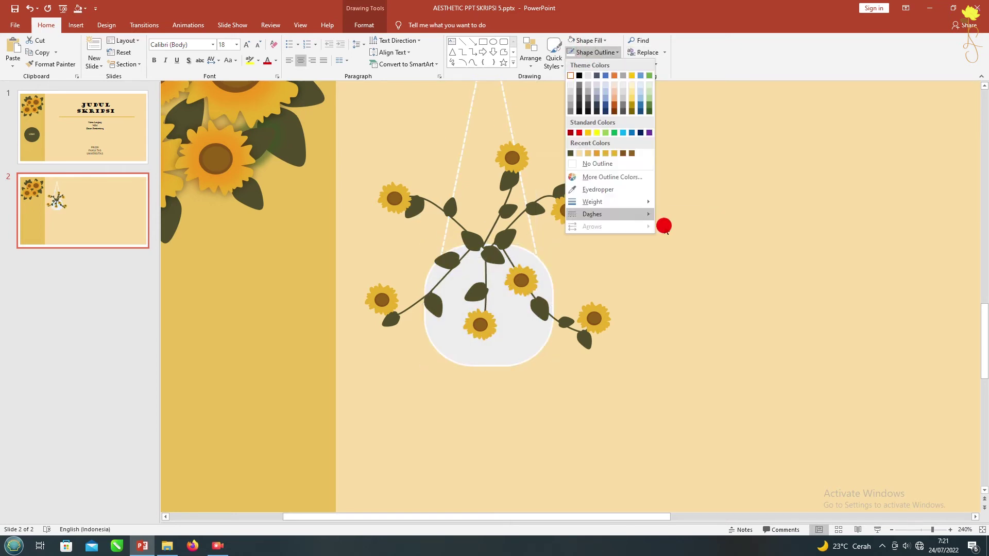
{"action": "left_click", "coordinate": [696, 261]}
{"action": "scroll", "coordinate": [500, 330], "scroll_direction": "down", "scroll_amount": 5, "text": "ctrl"}
Step: Select the whole hanging plant and shrink it
{"action": "left_click", "coordinate": [404, 111]}
{"action": "left_click", "coordinate": [438, 268]}
{"action": "left_click", "coordinate": [420, 218]}
{"action": "mouse_move", "coordinate": [420, 217]}
{"action": "left_mouse_down"}
{"action": "mouse_move", "coordinate": [496, 294]}
{"action": "mouse_move", "coordinate": [457, 245]}
{"action": "left_mouse_up"}
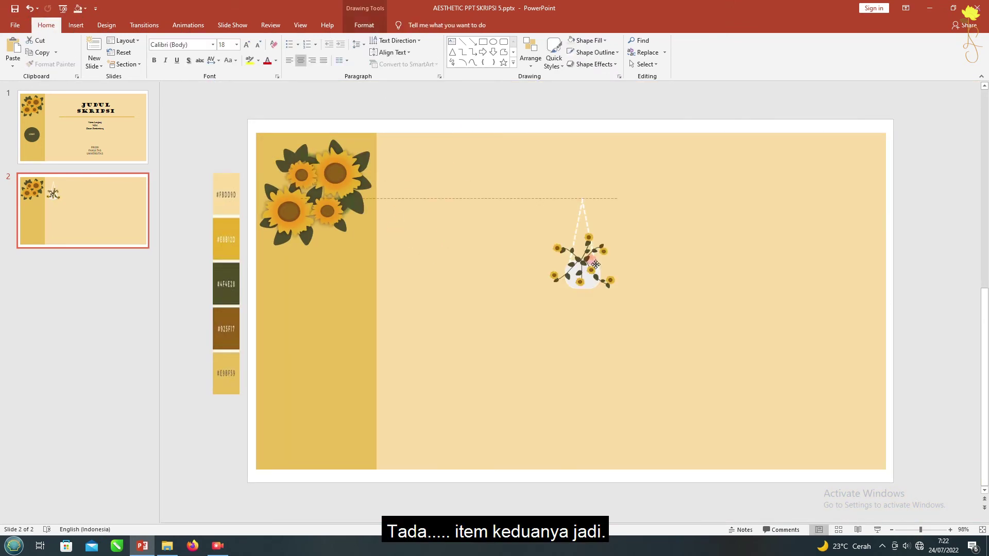
Step: Shift the hanging plant right and add extra sunflower copies inside the pot
{"action": "left_click_drag", "start_coordinate": [419, 174], "coordinate": [751, 187]}
{"action": "scroll", "coordinate": [948, 538], "scroll_direction": "up", "scroll_amount": 5, "text": "ctrl"}
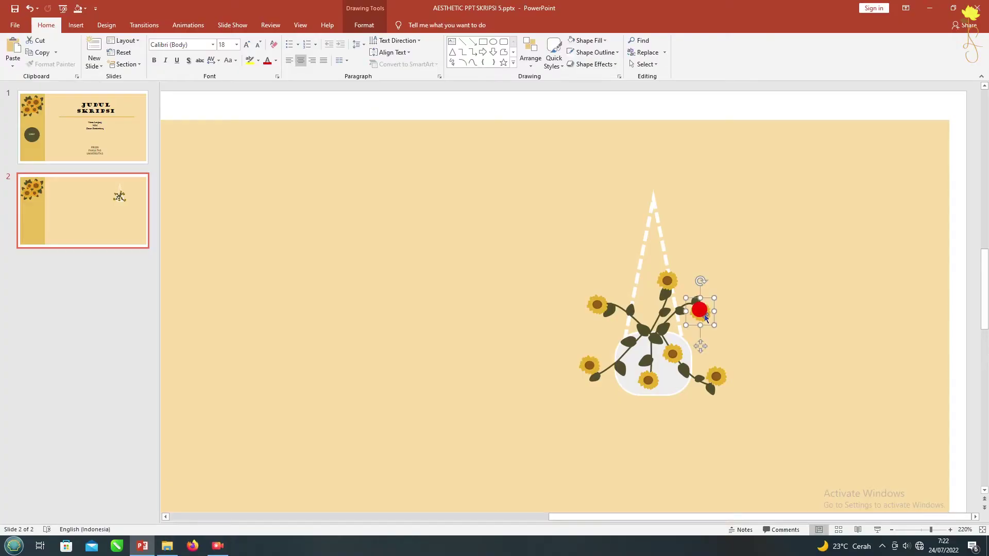
{"action": "left_click_drag", "start_coordinate": [673, 326], "coordinate": [636, 319]}
{"action": "left_click_drag", "start_coordinate": [717, 330], "coordinate": [627, 355]}
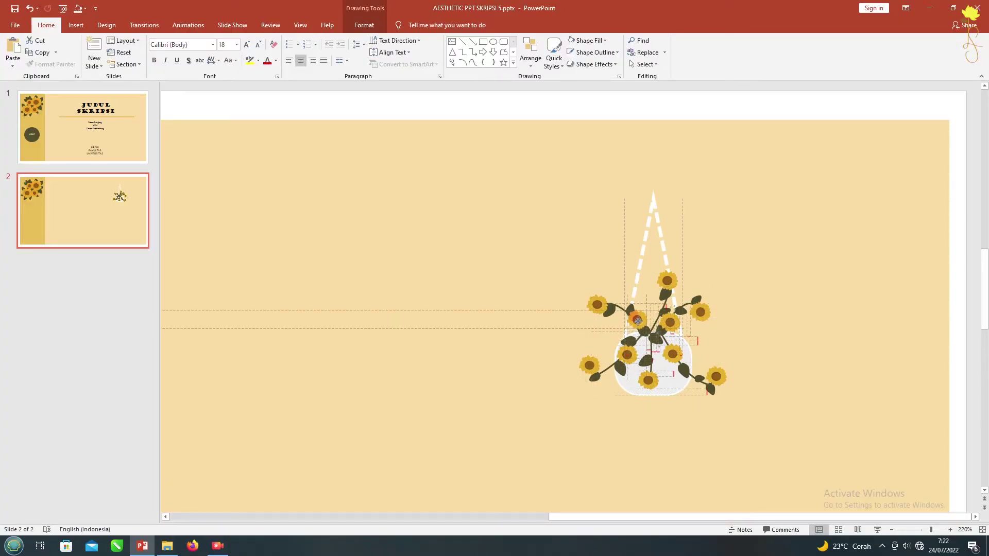
{"action": "left_click_drag", "start_coordinate": [719, 342], "coordinate": [662, 375]}
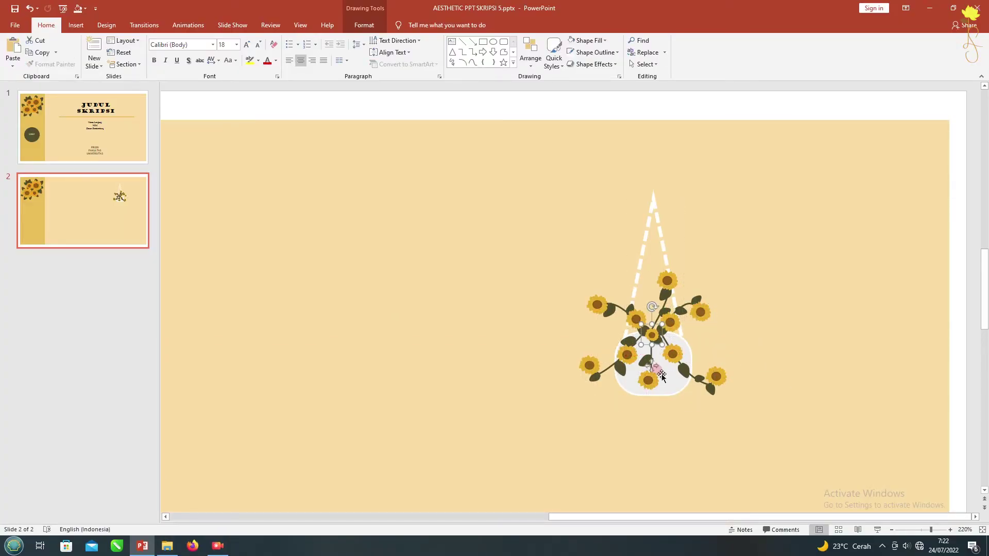
Step: Select all the hanging plant's parts and move it to the upper-right corner
{"action": "left_click", "coordinate": [653, 209]}
{"action": "left_click", "coordinate": [594, 52]}
{"action": "left_click", "coordinate": [647, 103]}
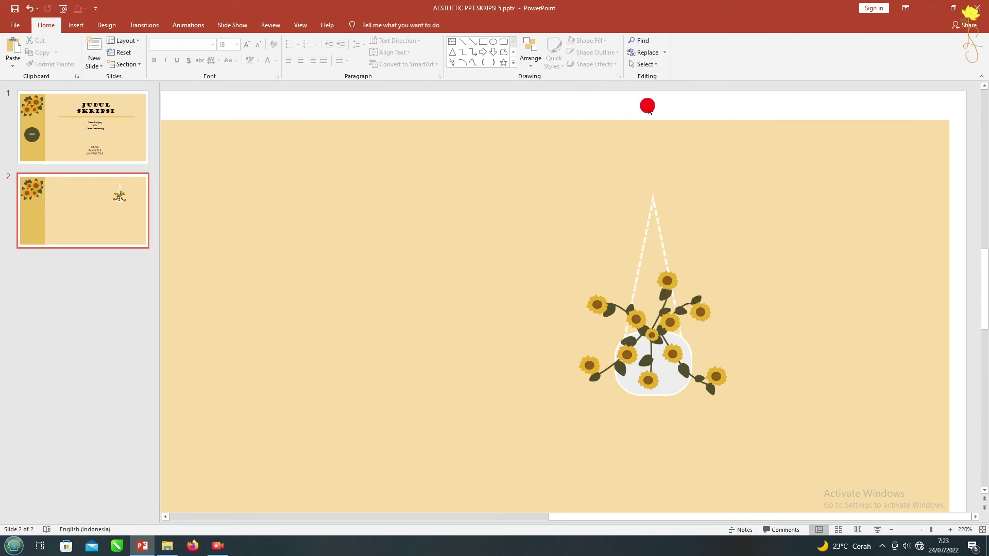
{"action": "scroll", "coordinate": [938, 381], "scroll_direction": "down", "scroll_amount": 5}
{"action": "left_click_drag", "start_coordinate": [938, 381], "coordinate": [710, 115]}
{"action": "left_click", "coordinate": [933, 290]}
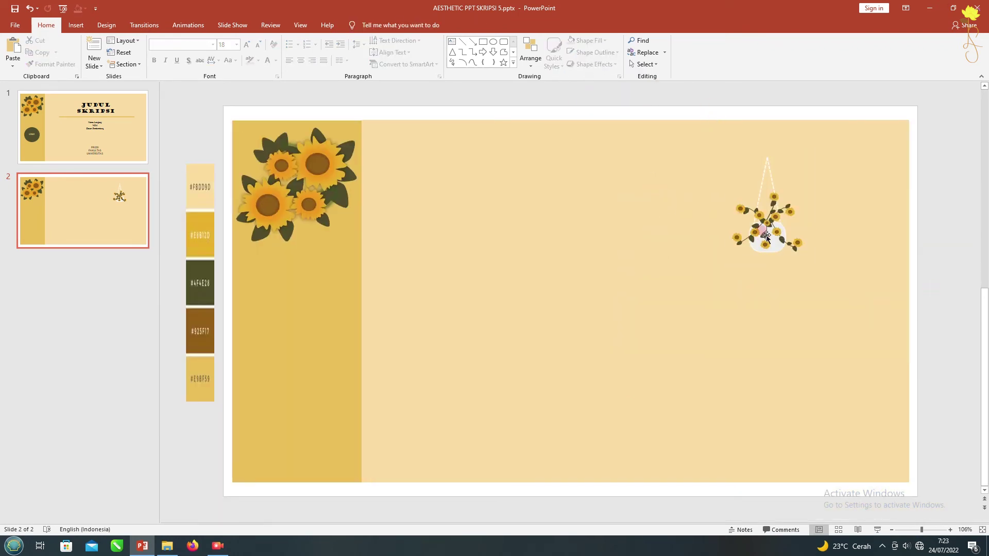
{"action": "left_click_drag", "start_coordinate": [766, 237], "coordinate": [869, 207]}
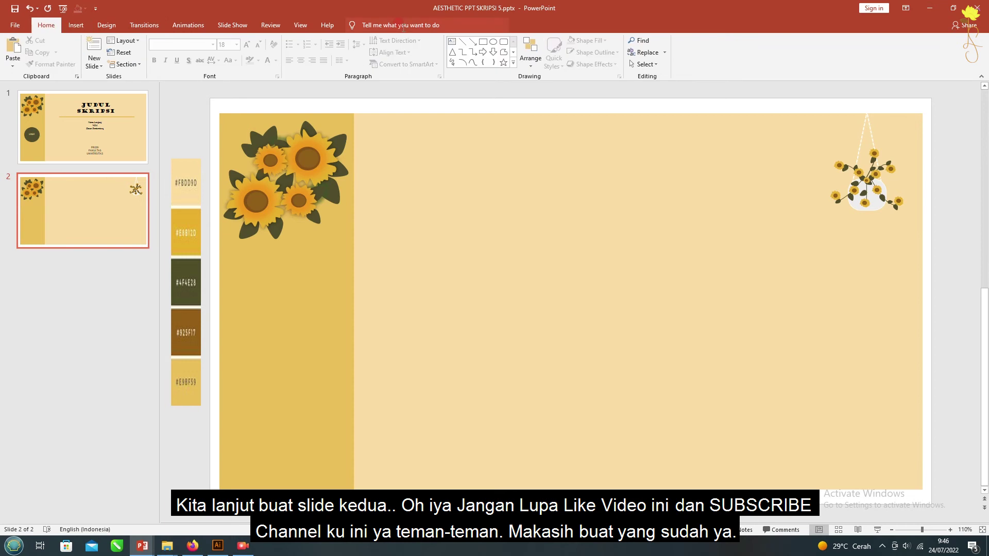
Step: Draw a light beige rectangle in the left panel and duplicate it downward
{"action": "mouse_move", "coordinate": [281, 313]}
{"action": "left_mouse_down"}
{"action": "mouse_move", "coordinate": [326, 320]}
{"action": "mouse_move", "coordinate": [295, 288]}
{"action": "mouse_move", "coordinate": [302, 284]}
{"action": "left_mouse_up"}
{"action": "left_click", "coordinate": [355, 41]}
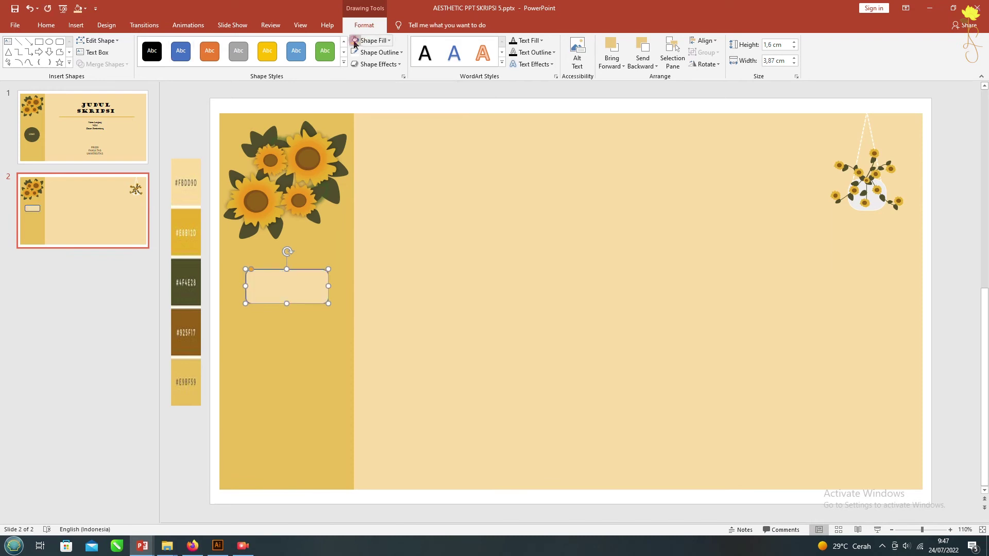
{"action": "left_click_drag", "start_coordinate": [286, 281], "coordinate": [287, 328]}
{"action": "left_click", "coordinate": [291, 284], "text": "shift"}
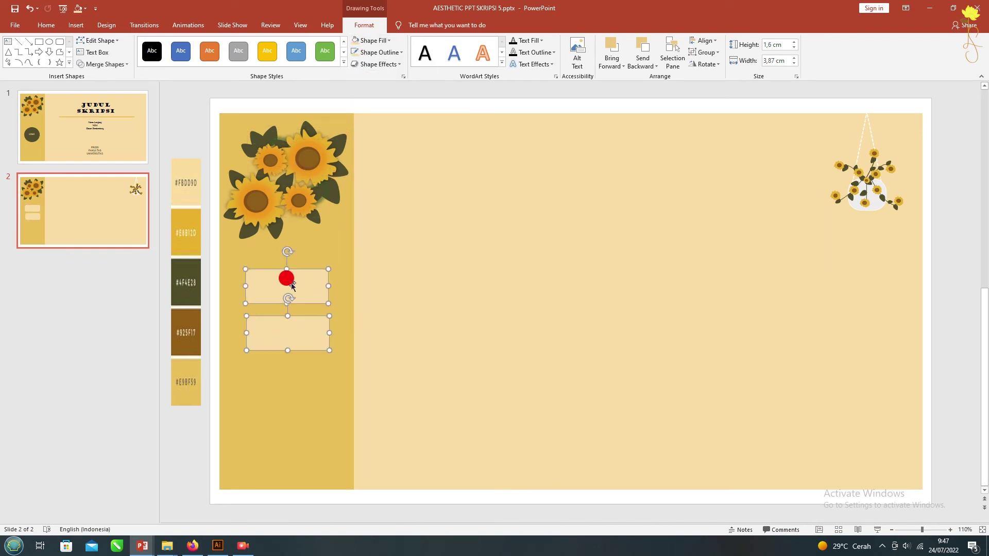
{"action": "left_click_drag", "start_coordinate": [291, 285], "coordinate": [286, 373]}
Step: Rearrange and duplicate the beige boxes into an even stack of five
{"action": "left_click", "coordinate": [286, 327]}
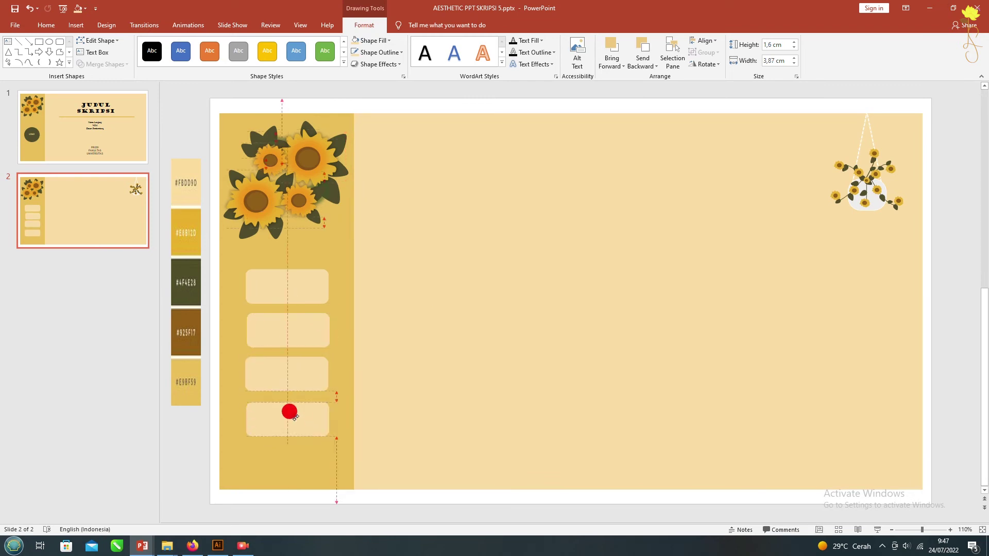
{"action": "left_click_drag", "start_coordinate": [287, 410], "coordinate": [289, 454]}
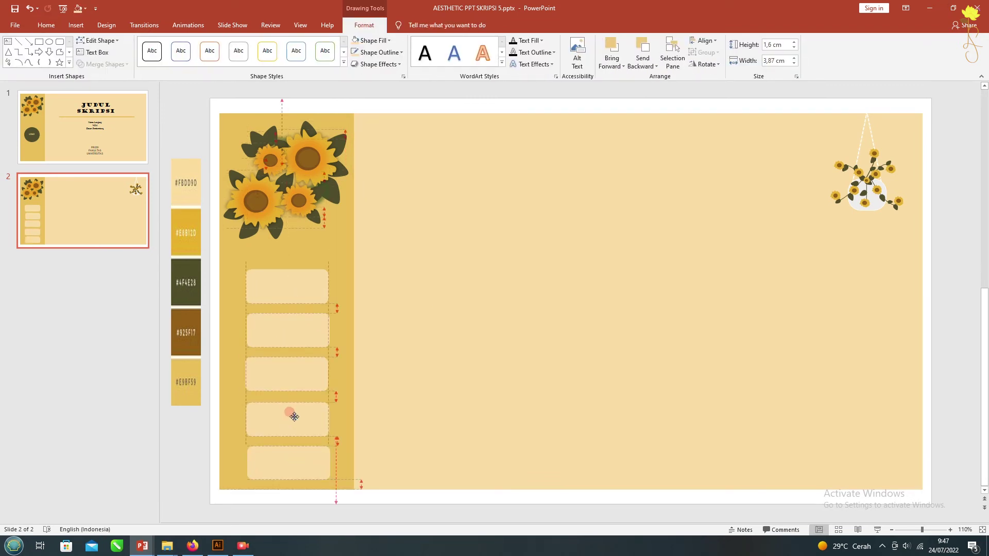
{"action": "left_click", "coordinate": [311, 453]}
{"action": "left_click", "coordinate": [320, 423], "text": "shift"}
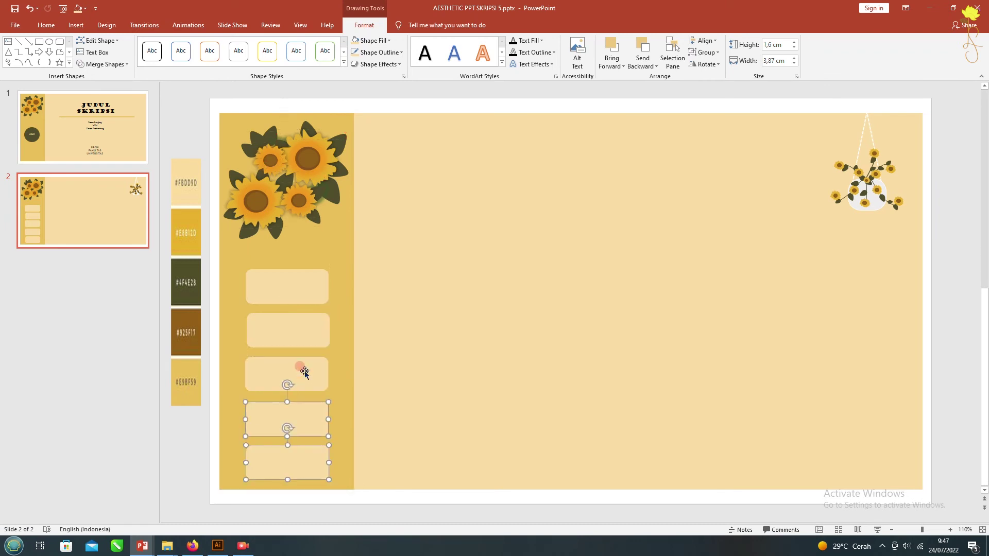
{"action": "left_click", "coordinate": [419, 395]}
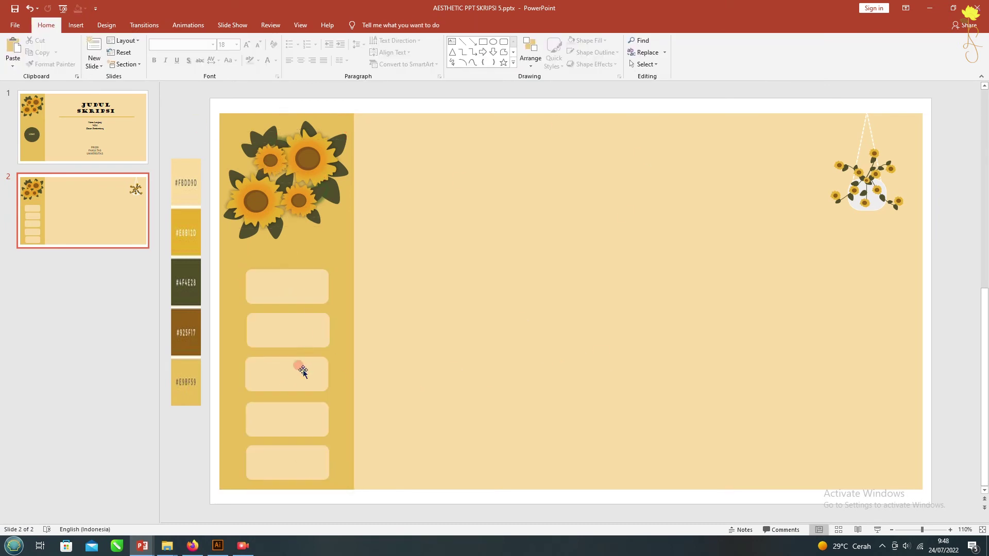
{"action": "key", "text": "ctrl+z"}
{"action": "key", "text": "ctrl+z"}
{"action": "key", "text": "ctrl+z"}
{"action": "left_click_drag", "start_coordinate": [287, 331], "coordinate": [299, 323]}
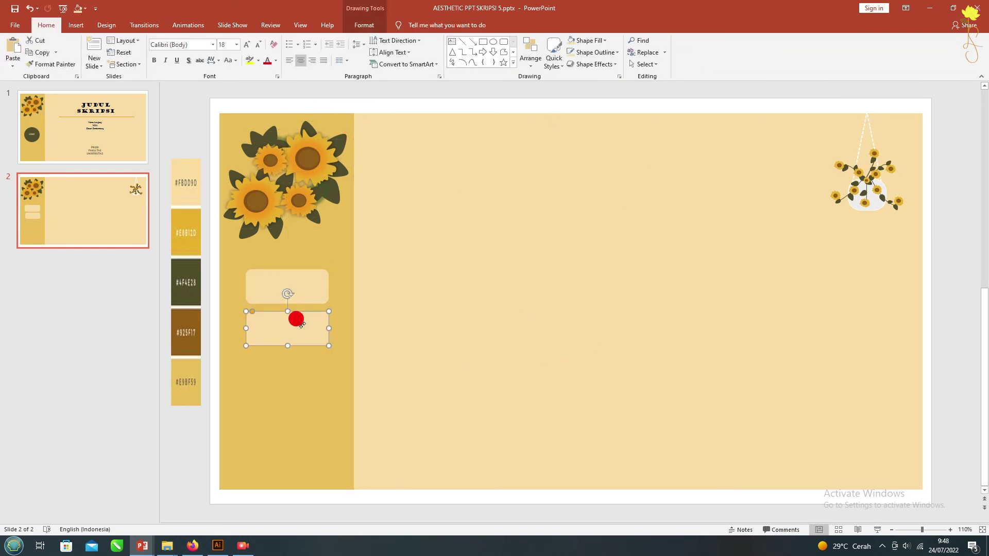
{"action": "mouse_move", "coordinate": [286, 320]}
{"action": "left_mouse_down"}
{"action": "mouse_move", "coordinate": [277, 408]}
{"action": "mouse_move", "coordinate": [287, 450]}
{"action": "left_mouse_up"}
Step: Give the top beige box a 4½ pt outline
{"action": "left_click", "coordinate": [283, 414], "text": "shift"}
{"action": "left_click", "coordinate": [283, 370], "text": "shift"}
{"action": "left_click", "coordinate": [285, 331], "text": "shift"}
{"action": "left_click", "coordinate": [289, 270], "text": "shift"}
{"action": "left_click", "coordinate": [303, 273]}
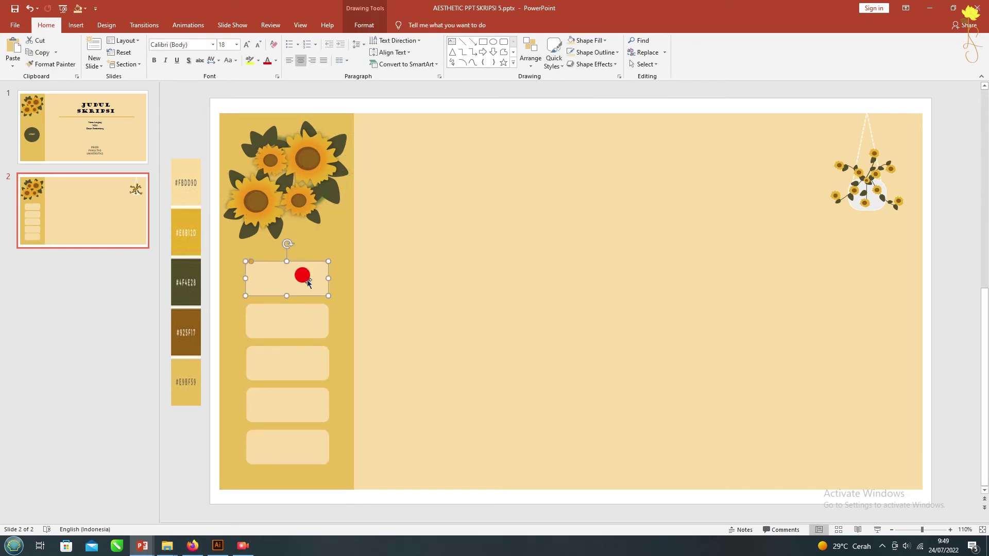
{"action": "left_click", "coordinate": [594, 52]}
{"action": "left_click", "coordinate": [686, 287]}
Step: Add a 'Bab 1' text box on the top box in Bauhaus 93
{"action": "left_click_drag", "start_coordinate": [424, 165], "coordinate": [459, 187]}
{"action": "type", "text": "Bab"}
{"action": "left_click", "coordinate": [212, 44]}
{"action": "left_click", "coordinate": [237, 309]}
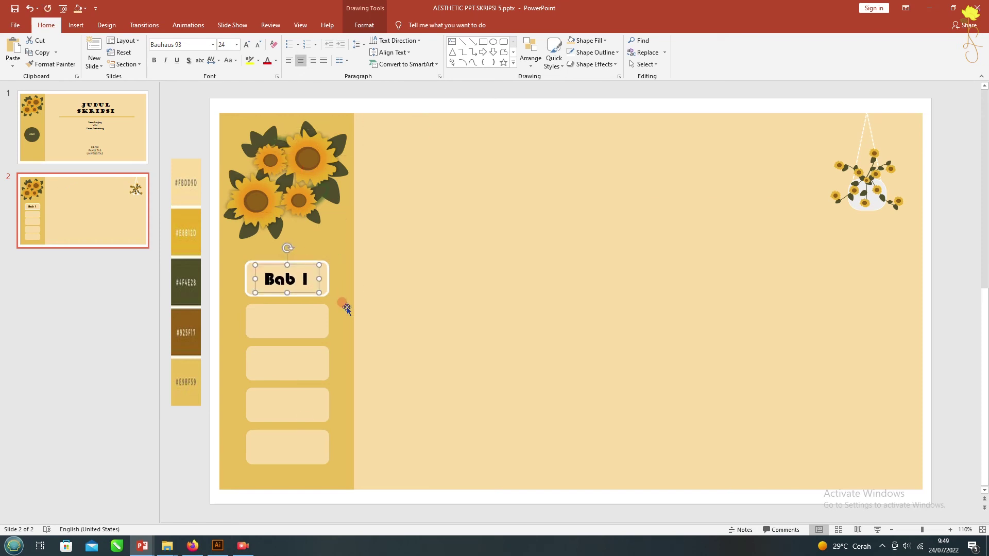
Step: Draw a large white rounded rectangle panel on the right side of slide 2
{"action": "left_click", "coordinate": [504, 41]}
{"action": "left_click_drag", "start_coordinate": [419, 201], "coordinate": [823, 460]}
{"action": "left_click_drag", "start_coordinate": [664, 335], "coordinate": [666, 341]}
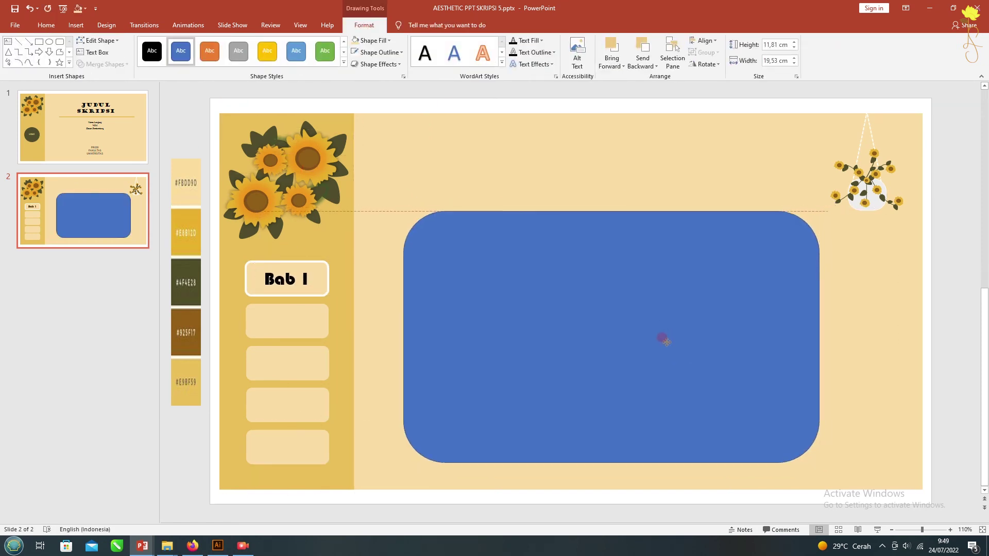
{"action": "left_click_drag", "start_coordinate": [626, 441], "coordinate": [627, 417]}
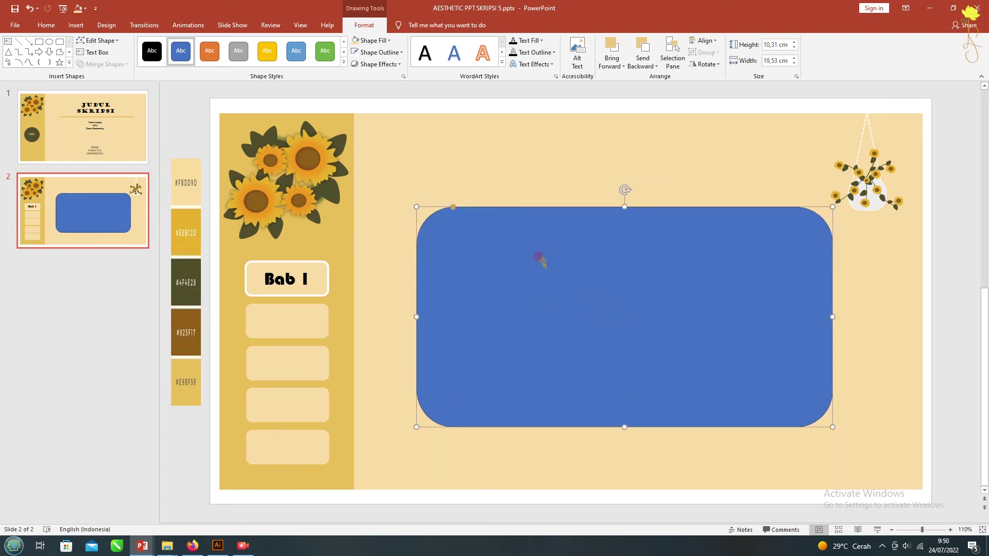
{"action": "left_click", "coordinate": [363, 40]}
Step: Add a Chiller 28 'Latar Belakang' title above the panel and adjust the title, panel and flower pot positions
{"action": "left_click_drag", "start_coordinate": [392, 164], "coordinate": [504, 186]}
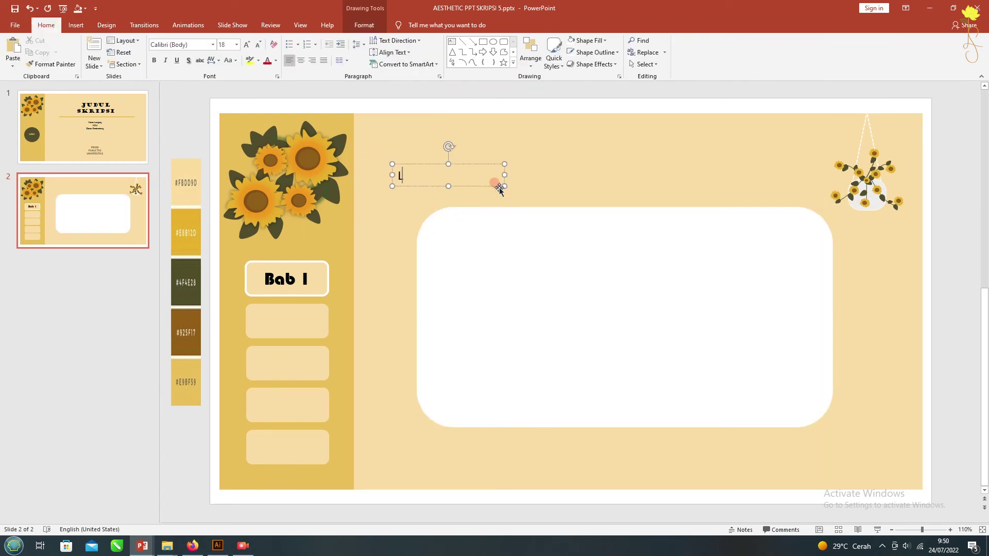
{"action": "type", "text": "Latar Belakang"}
{"action": "left_click", "coordinate": [213, 44]}
{"action": "scroll", "coordinate": [185, 266], "scroll_direction": "down", "scroll_amount": 4}
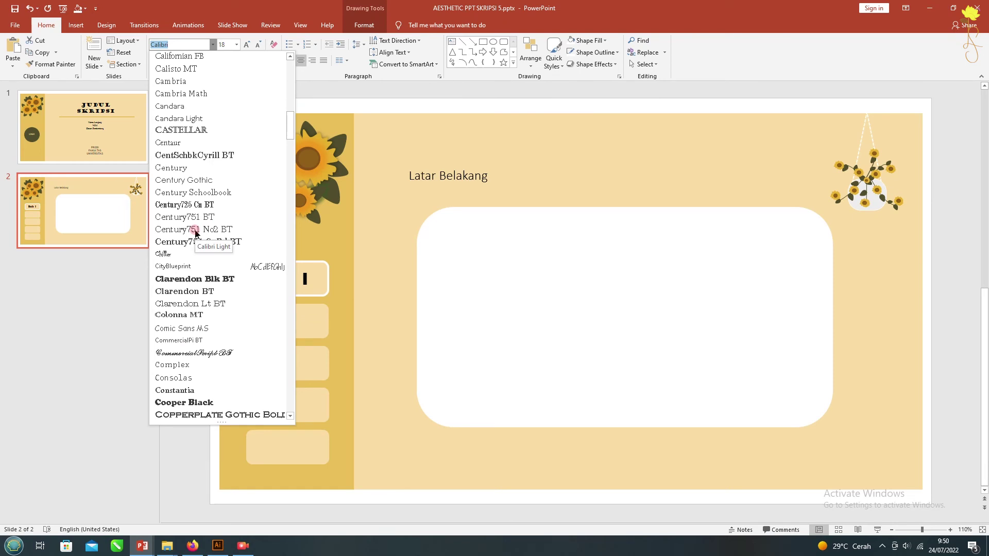
{"action": "left_click", "coordinate": [198, 238]}
{"action": "left_click", "coordinate": [247, 44]}
{"action": "left_click", "coordinate": [246, 44]}
{"action": "left_click", "coordinate": [247, 44]}
{"action": "left_click", "coordinate": [258, 45]}
{"action": "left_click_drag", "start_coordinate": [457, 164], "coordinate": [474, 167]}
{"action": "left_click_drag", "start_coordinate": [721, 253], "coordinate": [714, 247]}
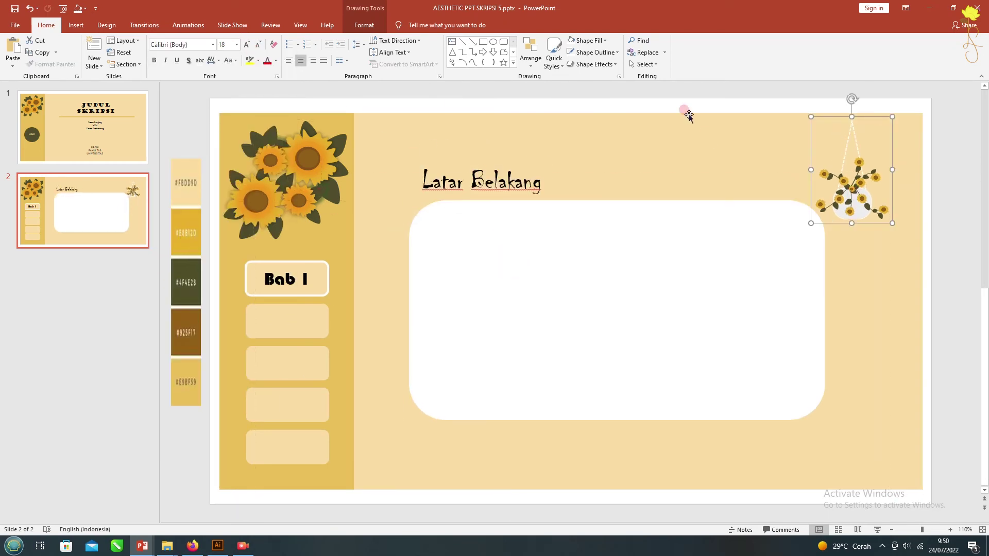
{"action": "left_click_drag", "start_coordinate": [859, 191], "coordinate": [853, 192]}
{"action": "left_click", "coordinate": [835, 82]}
Step: Paste the 'teks' placeholder text box from the other presentation and narrow it from the left
{"action": "key", "text": "alt+Tab"}
{"action": "key", "text": "ctrl+c"}
{"action": "key", "text": "alt+Tab"}
{"action": "key", "text": "ctrl+v"}
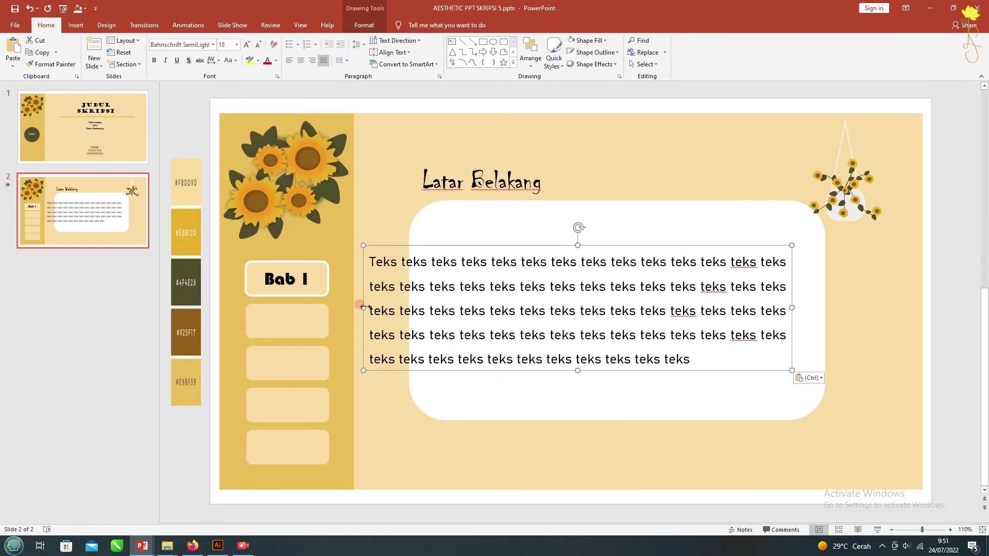
{"action": "left_click_drag", "start_coordinate": [363, 307], "coordinate": [417, 308]}
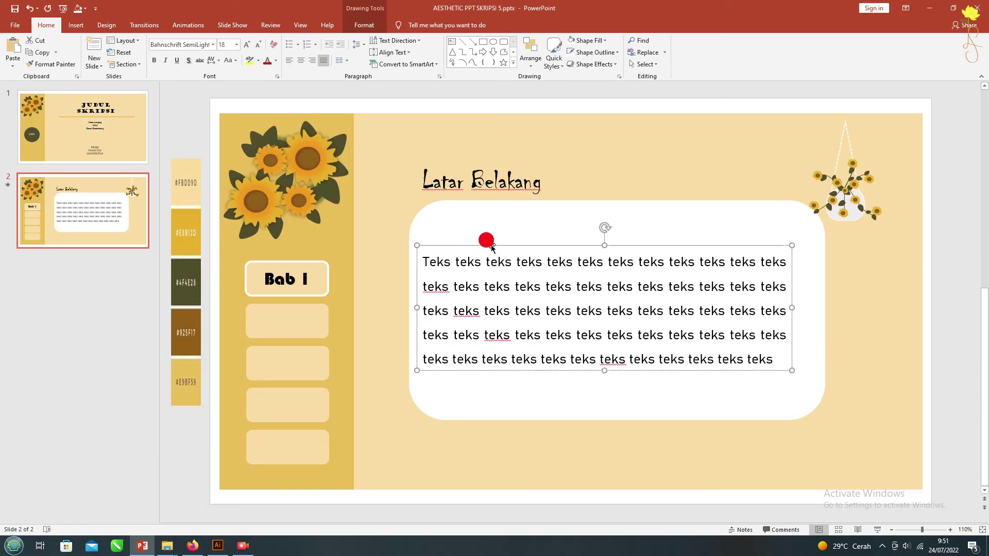
Step: Set the placeholder body text font to Garamond, after briefly trying Corbel Light
{"action": "left_click", "coordinate": [213, 44]}
{"action": "scroll", "coordinate": [180, 299], "scroll_direction": "down", "scroll_amount": 2}
{"action": "scroll", "coordinate": [180, 304], "scroll_direction": "down", "scroll_amount": 2}
{"action": "scroll", "coordinate": [182, 311], "scroll_direction": "down", "scroll_amount": 2}
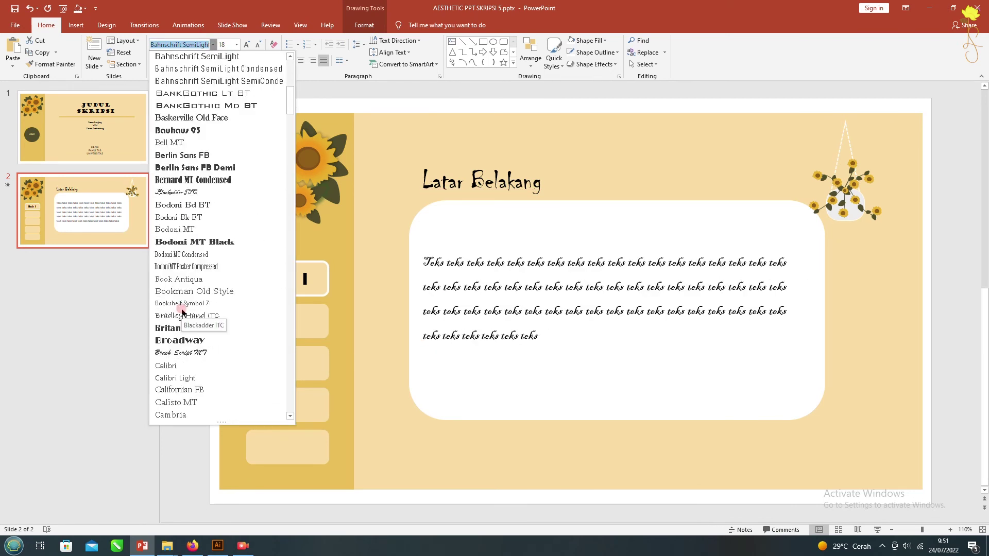
{"action": "scroll", "coordinate": [187, 376], "scroll_direction": "down", "scroll_amount": 6}
{"action": "left_click", "coordinate": [187, 379]}
{"action": "left_click", "coordinate": [213, 45]}
{"action": "scroll", "coordinate": [206, 340], "scroll_direction": "down", "scroll_amount": 4}
{"action": "scroll", "coordinate": [206, 339], "scroll_direction": "down", "scroll_amount": 4}
{"action": "scroll", "coordinate": [206, 341], "scroll_direction": "down", "scroll_amount": 2}
{"action": "scroll", "coordinate": [206, 343], "scroll_direction": "down", "scroll_amount": 4}
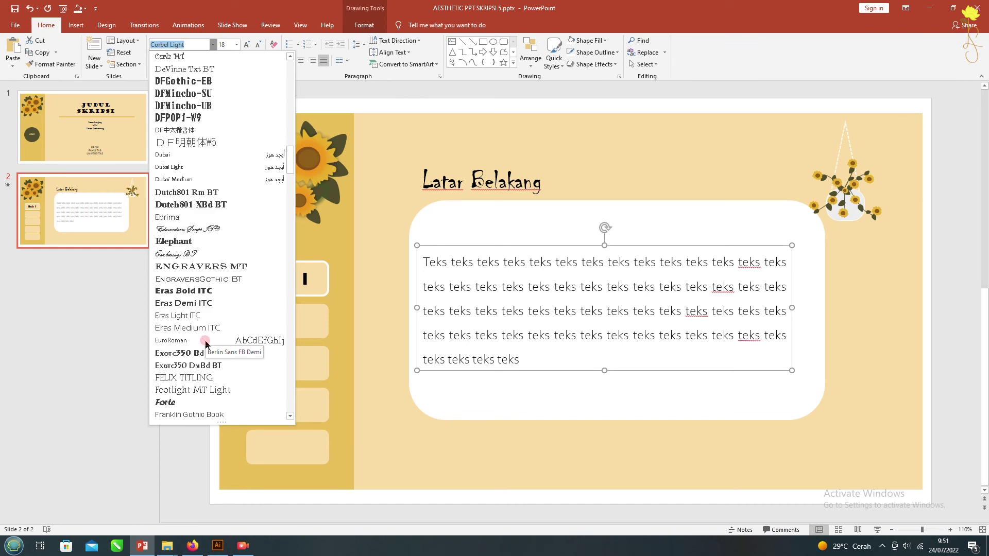
{"action": "scroll", "coordinate": [206, 343], "scroll_direction": "down", "scroll_amount": 1}
{"action": "scroll", "coordinate": [196, 331], "scroll_direction": "down", "scroll_amount": 4}
{"action": "scroll", "coordinate": [194, 317], "scroll_direction": "down", "scroll_amount": 2}
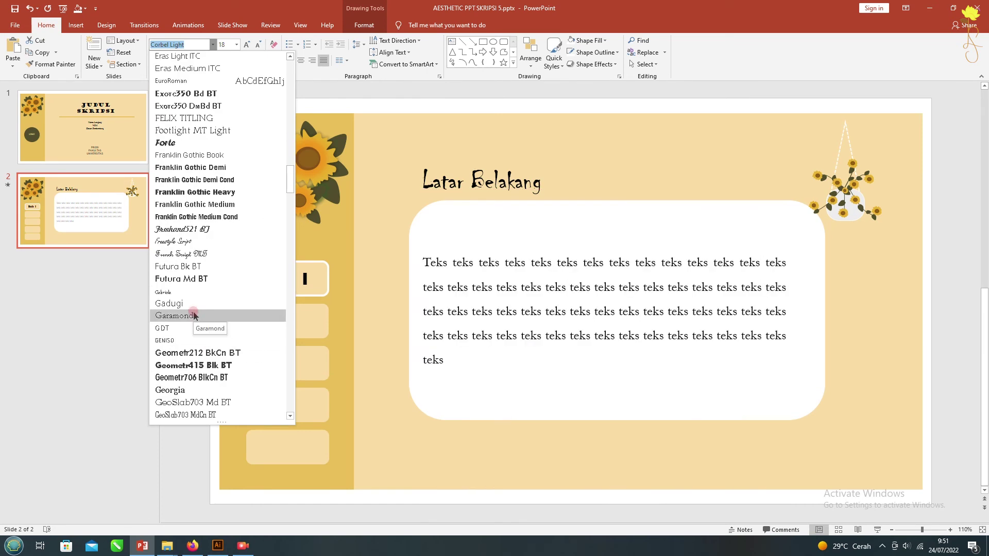
{"action": "left_click", "coordinate": [194, 316]}
Step: Widen the white rounded box behind the text
{"action": "left_click", "coordinate": [843, 103]}
{"action": "left_click", "coordinate": [799, 278]}
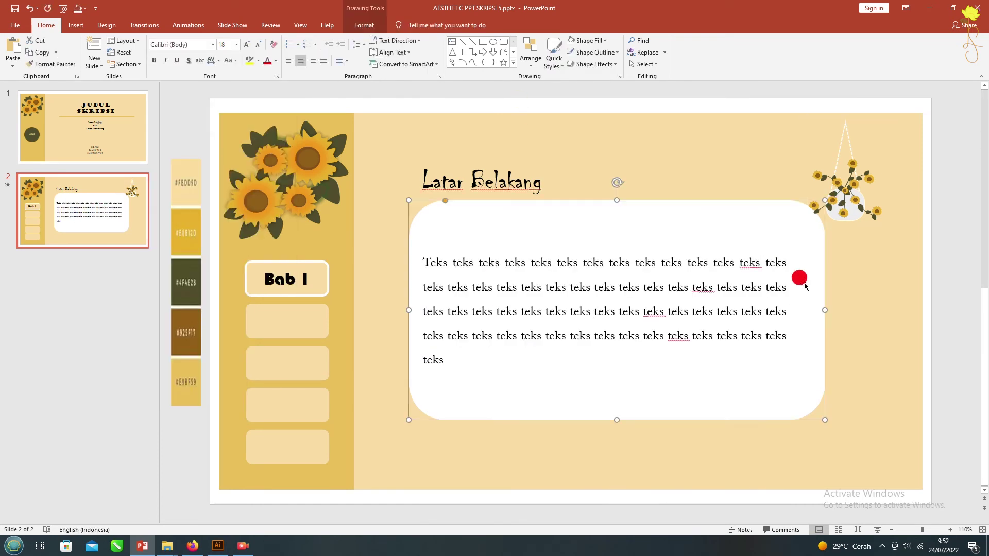
{"action": "left_click_drag", "start_coordinate": [417, 307], "coordinate": [449, 314]}
Step: Duplicate slide 2, then delete the duplicated slide
{"action": "left_click", "coordinate": [497, 103]}
{"action": "right_click", "coordinate": [61, 193]}
{"action": "left_click", "coordinate": [83, 267]}
{"action": "left_click", "coordinate": [458, 182]}
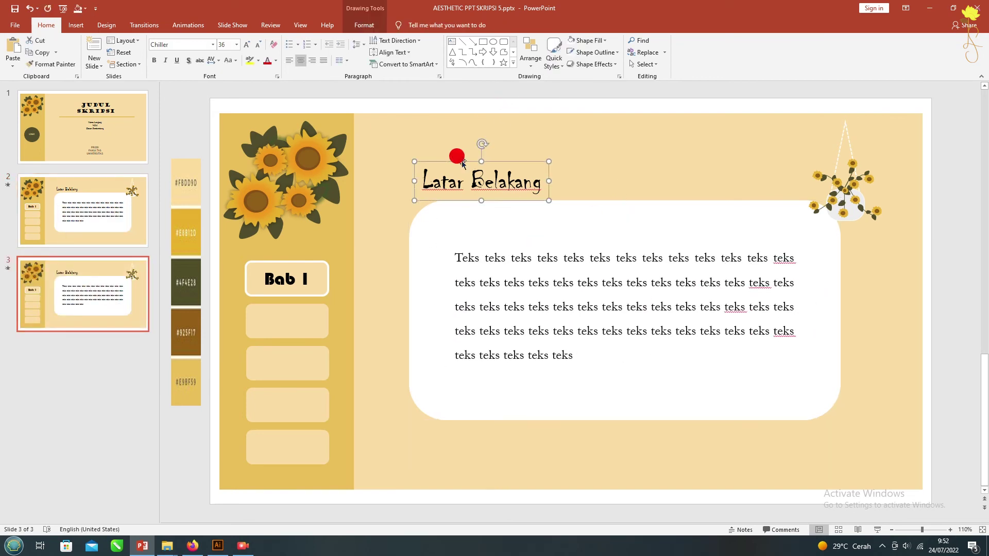
{"action": "key", "text": "Delete"}
Step: Give the Latar Belakang title a Fly In entrance animation with a chosen direction
{"action": "left_click", "coordinate": [188, 25]}
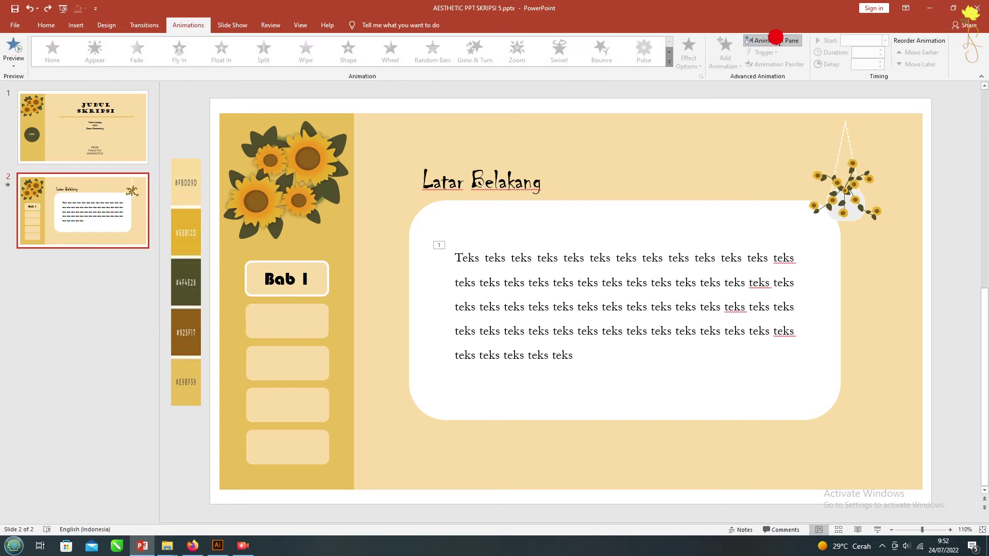
{"action": "left_click", "coordinate": [771, 40]}
{"action": "left_click", "coordinate": [689, 54]}
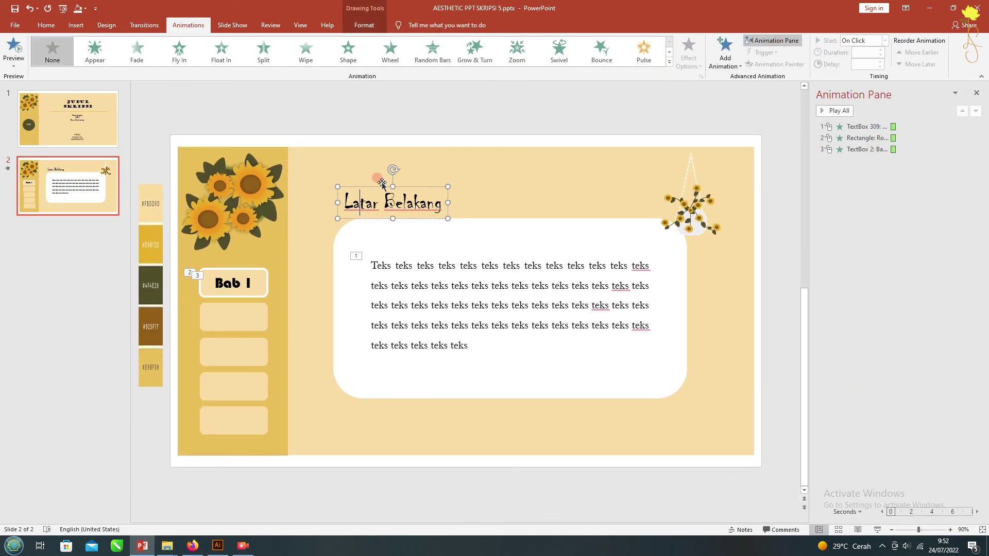
{"action": "left_click", "coordinate": [688, 54]}
{"action": "left_click", "coordinate": [716, 158]}
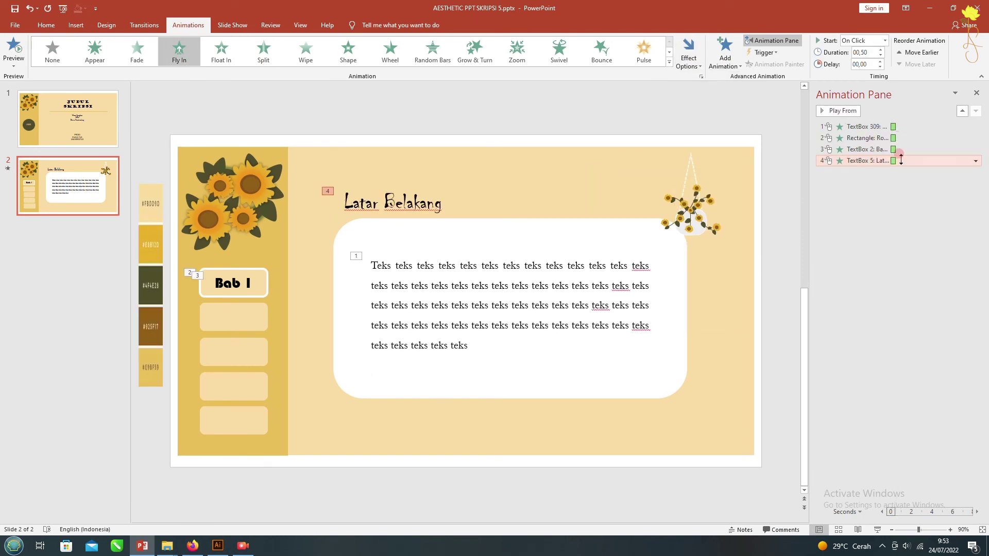
{"action": "left_click", "coordinate": [14, 48]}
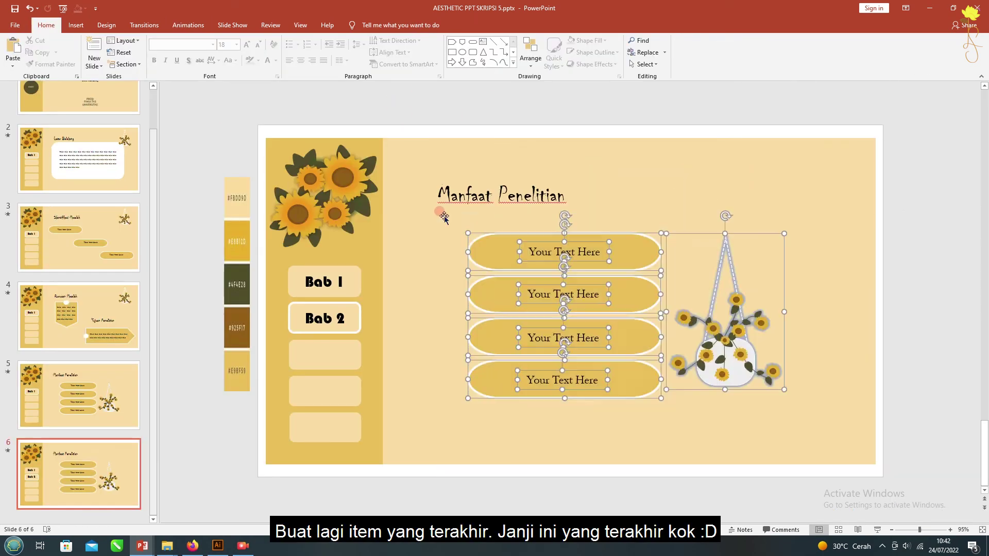
Step: Draw an oval on the Landasan teori slide
{"action": "left_click", "coordinate": [462, 52]}
{"action": "mouse_move", "coordinate": [594, 406]}
{"action": "left_mouse_down"}
{"action": "mouse_move", "coordinate": [548, 358]}
{"action": "mouse_move", "coordinate": [517, 363]}
{"action": "left_mouse_up"}
{"action": "right_click", "coordinate": [556, 319]}
Step: Replace the oval with a tall rounded rectangle and edit its points into a vase outline
{"action": "key", "text": "e"}
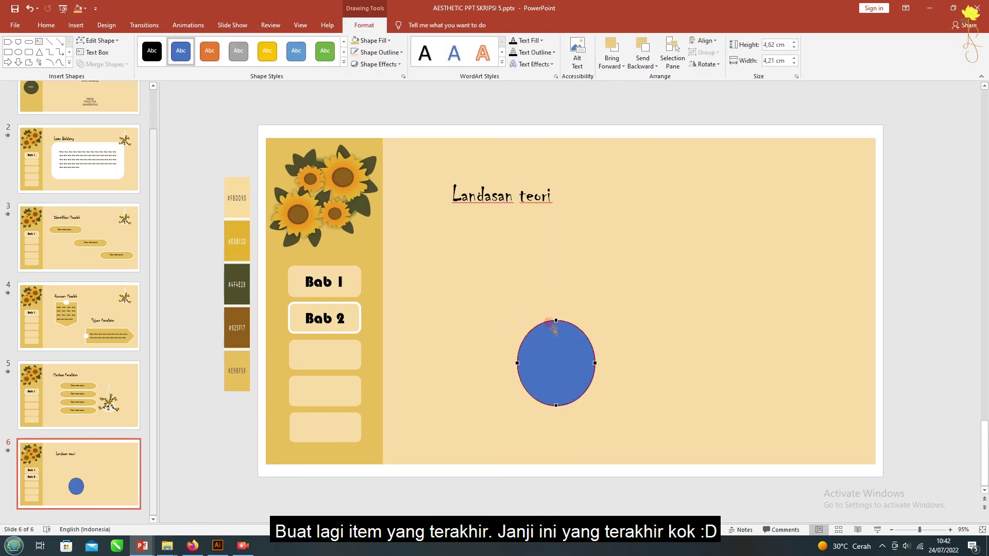
{"action": "key", "text": "Delete"}
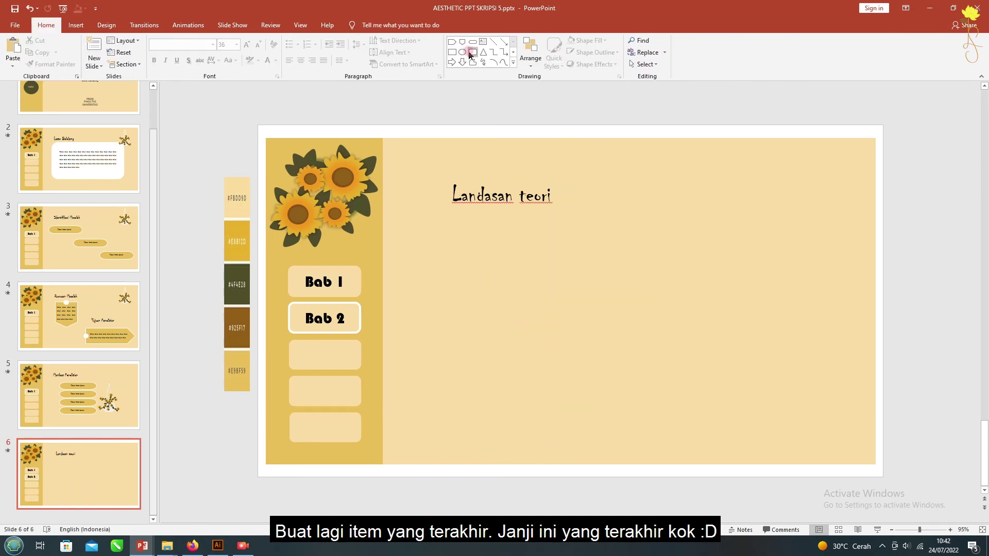
{"action": "left_click", "coordinate": [472, 52]}
{"action": "left_click_drag", "start_coordinate": [498, 287], "coordinate": [565, 356]}
{"action": "left_click_drag", "start_coordinate": [529, 322], "coordinate": [679, 335]}
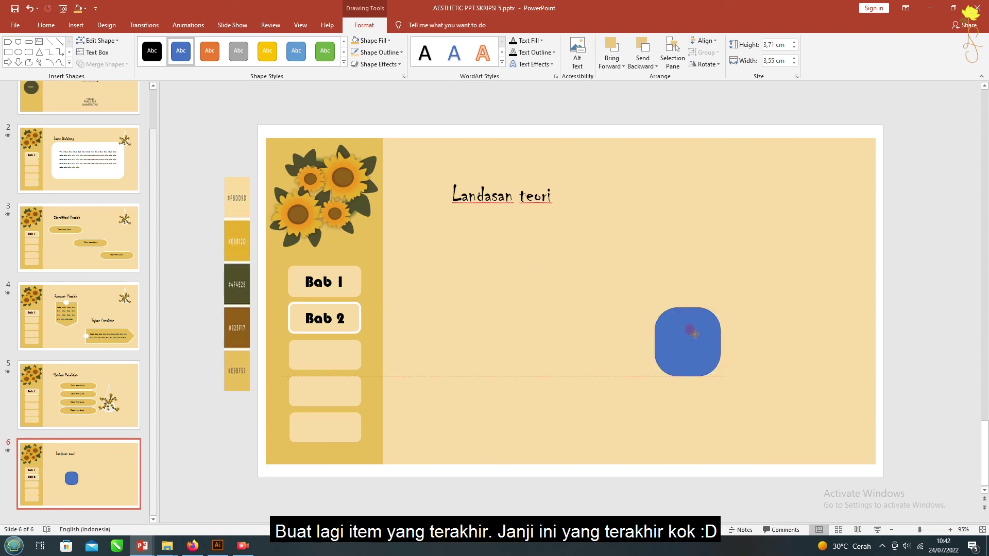
{"action": "left_click_drag", "start_coordinate": [682, 300], "coordinate": [681, 282]}
{"action": "right_click", "coordinate": [670, 315]}
{"action": "key", "text": "e"}
{"action": "left_click", "coordinate": [761, 342]}
Step: Move the vase left and refine its top point, zooming in closer
{"action": "left_click_drag", "start_coordinate": [695, 358], "coordinate": [514, 373]}
{"action": "right_click", "coordinate": [510, 312]}
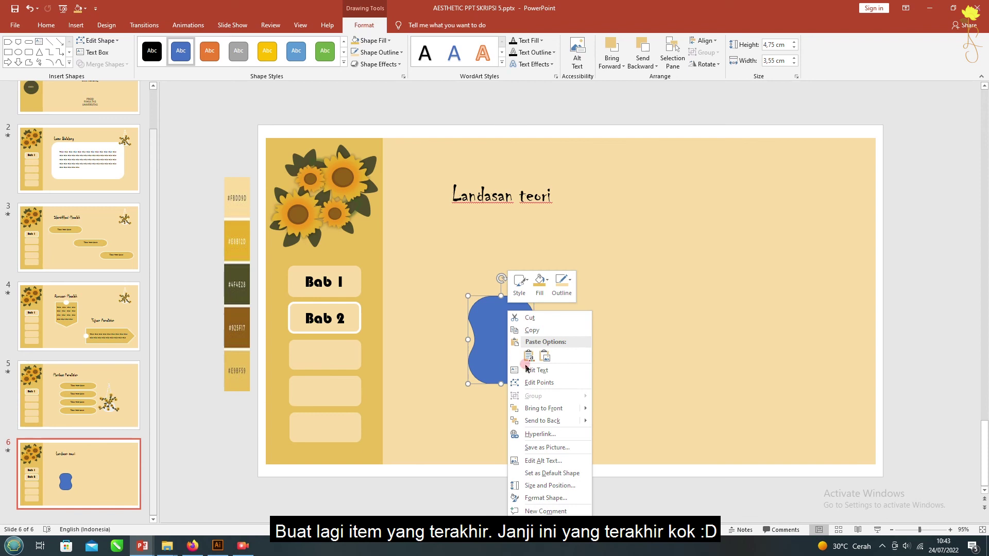
{"action": "left_click", "coordinate": [538, 382]}
{"action": "left_click", "coordinate": [498, 296]}
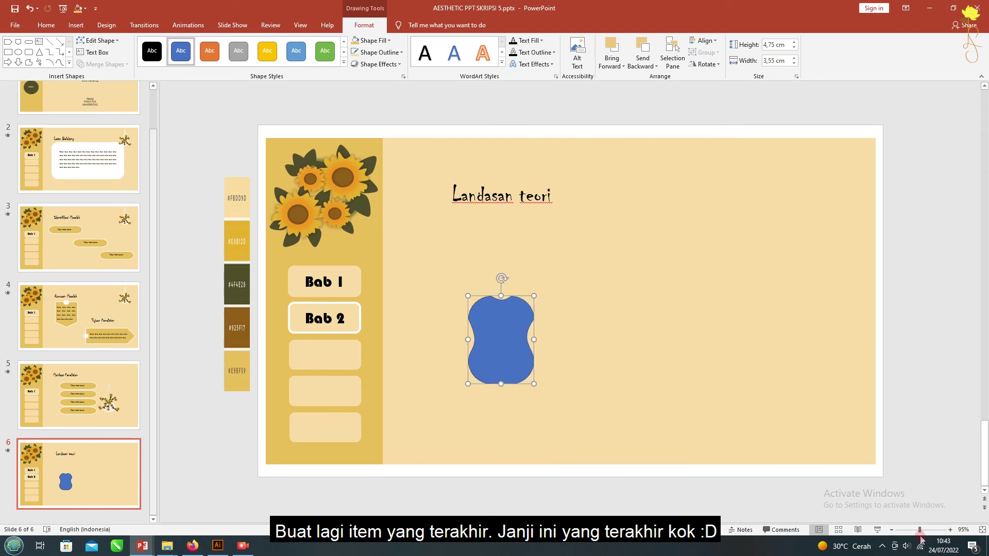
{"action": "left_click", "coordinate": [942, 529]}
Step: Draw the first two curved stems from the vase, toward the upper right and upper left
{"action": "left_click", "coordinate": [488, 270]}
{"action": "key", "text": "Escape"}
{"action": "left_click", "coordinate": [571, 163]}
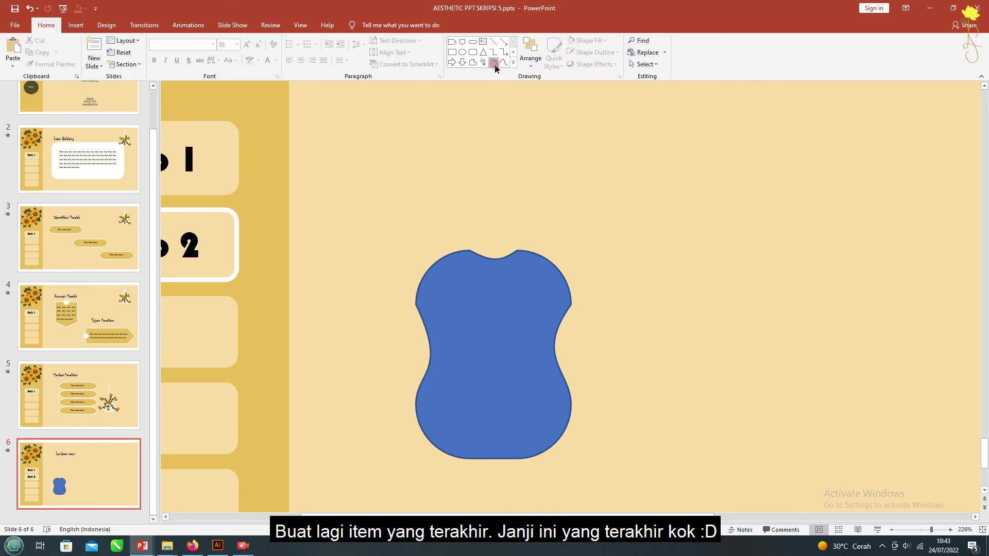
{"action": "double_click", "coordinate": [621, 109]}
{"action": "left_click", "coordinate": [490, 266]}
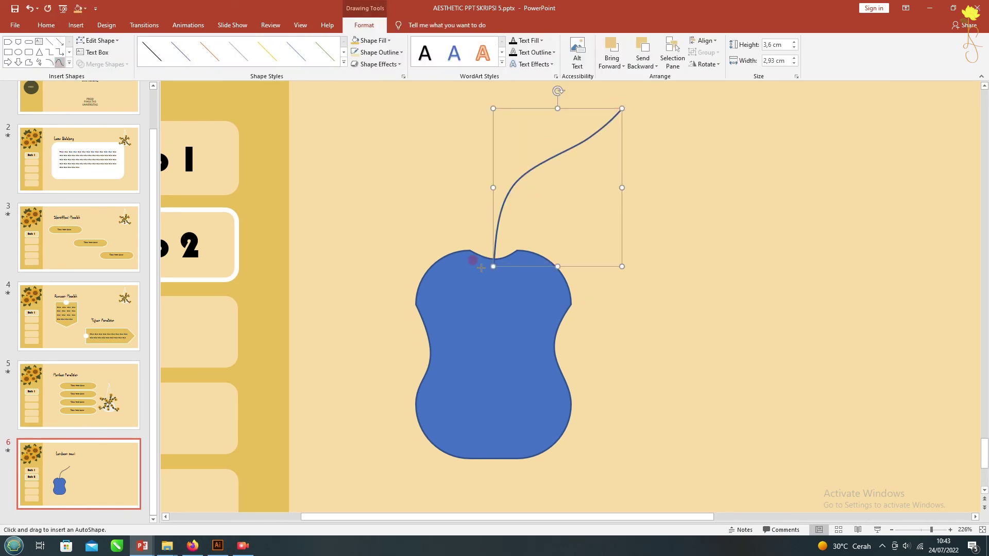
{"action": "left_click", "coordinate": [452, 148]}
{"action": "double_click", "coordinate": [367, 98]}
Step: Draw three more curved stems: one bending left, one right, and an upright middle stem
{"action": "left_click", "coordinate": [463, 269]}
{"action": "left_click", "coordinate": [451, 246]}
{"action": "double_click", "coordinate": [336, 195]}
{"action": "left_click", "coordinate": [49, 62]}
{"action": "left_click", "coordinate": [507, 264]}
{"action": "left_click", "coordinate": [520, 201]}
{"action": "double_click", "coordinate": [633, 206]}
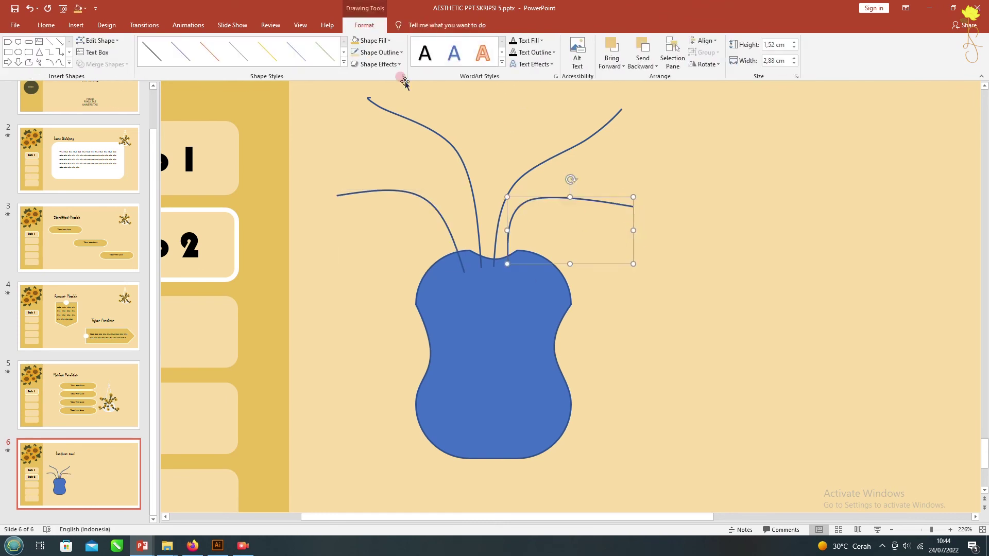
{"action": "left_click", "coordinate": [489, 132]}
{"action": "scroll", "coordinate": [490, 276], "scroll_direction": "up", "scroll_amount": 1}
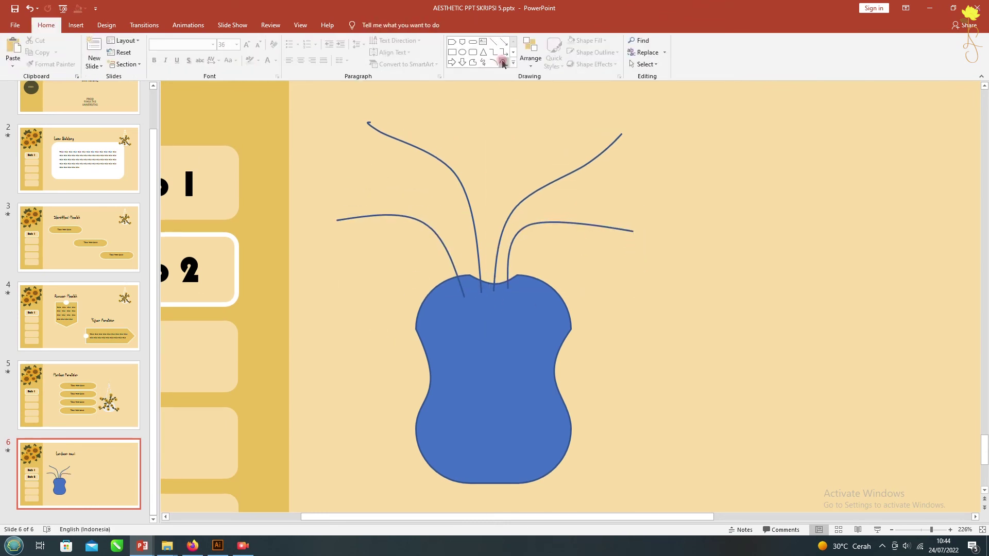
{"action": "double_click", "coordinate": [515, 105]}
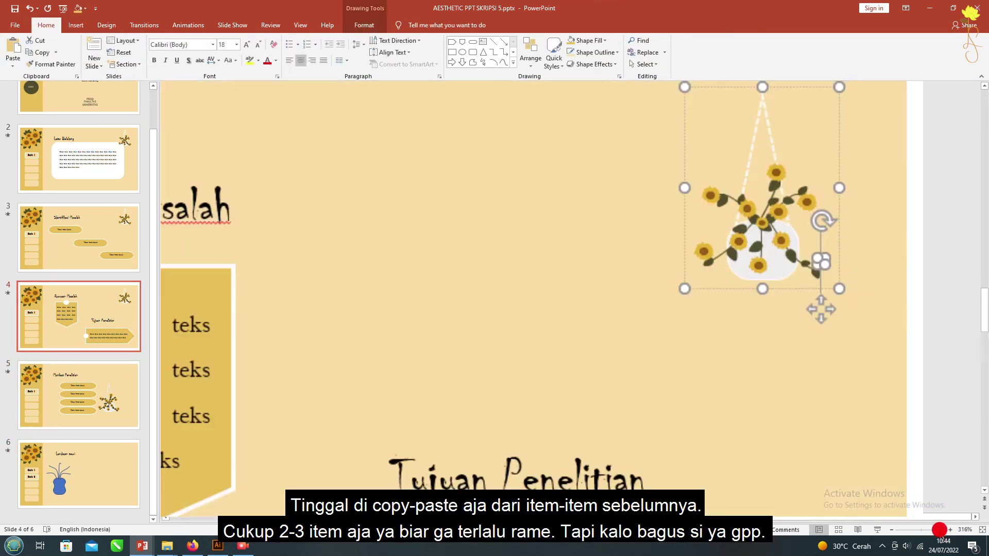
Step: Paste the sunflower onto the Landasan teori slide, enlarge it, and duplicate copies onto the stem tips
{"action": "left_click", "coordinate": [128, 475]}
{"action": "key", "text": "ctrl+v"}
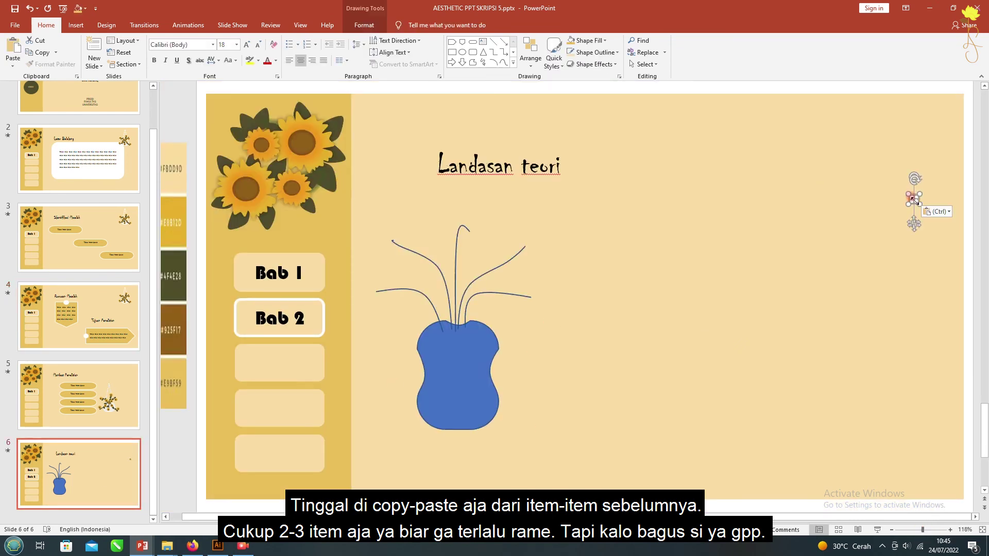
{"action": "scroll", "coordinate": [911, 205], "scroll_direction": "up", "scroll_amount": 5}
{"action": "left_click_drag", "start_coordinate": [802, 310], "coordinate": [861, 402]}
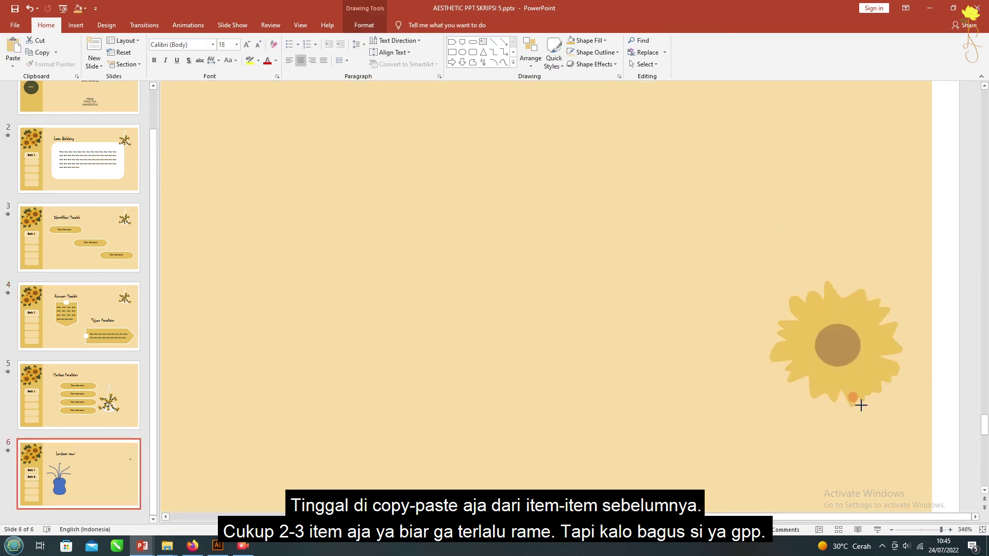
{"action": "scroll", "coordinate": [861, 401], "scroll_direction": "down", "scroll_amount": 5}
{"action": "left_click_drag", "start_coordinate": [901, 221], "coordinate": [470, 240]}
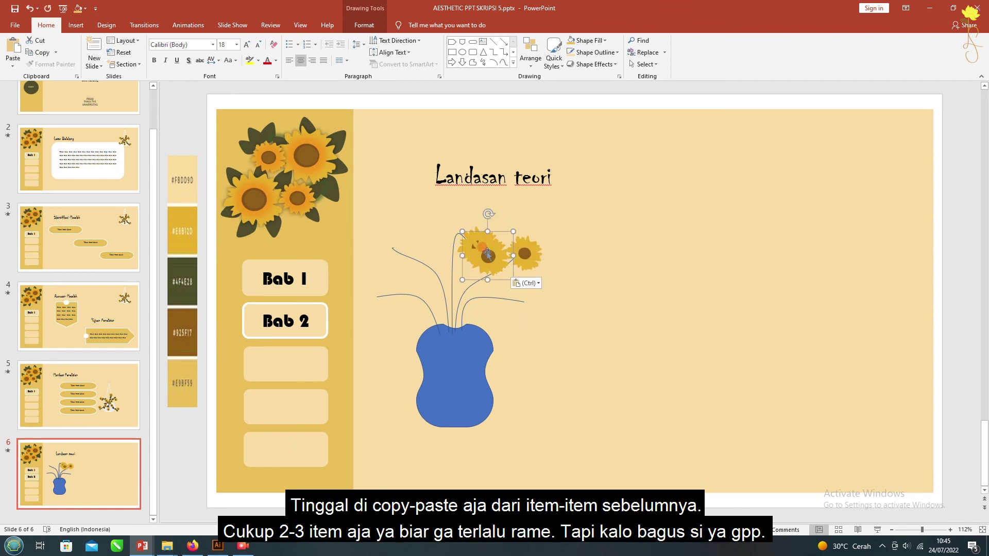
{"action": "left_click_drag", "start_coordinate": [405, 242], "coordinate": [386, 296]}
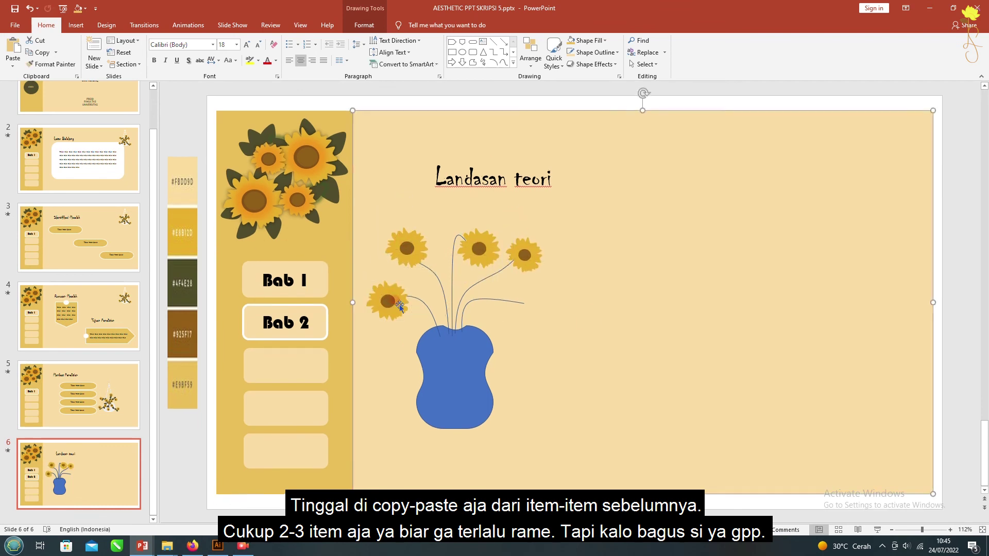
{"action": "left_click_drag", "start_coordinate": [482, 248], "coordinate": [517, 306]}
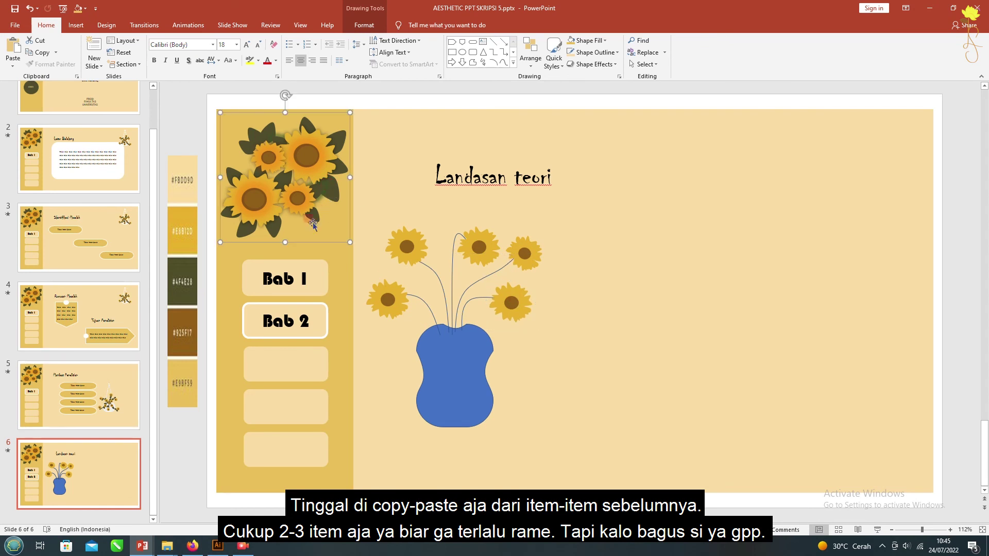
Step: Begin tracing a leaf outline with the Curve tool
{"action": "left_click", "coordinate": [489, 358]}
{"action": "scroll", "coordinate": [489, 358], "scroll_direction": "up", "scroll_amount": 5}
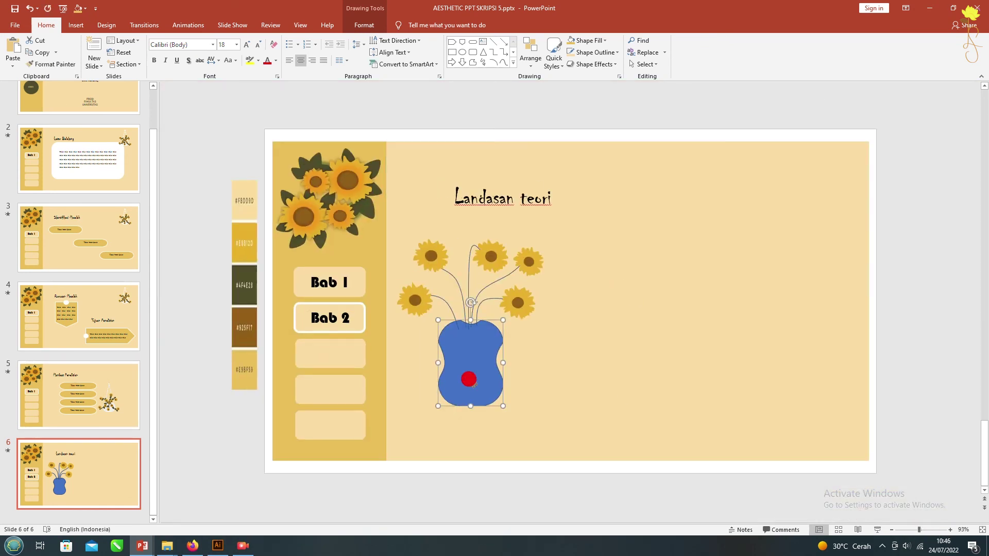
{"action": "scroll", "coordinate": [641, 359], "scroll_direction": "up", "scroll_amount": 1}
{"action": "left_click", "coordinate": [502, 62]}
{"action": "left_click", "coordinate": [688, 378]}
{"action": "left_click", "coordinate": [866, 135]}
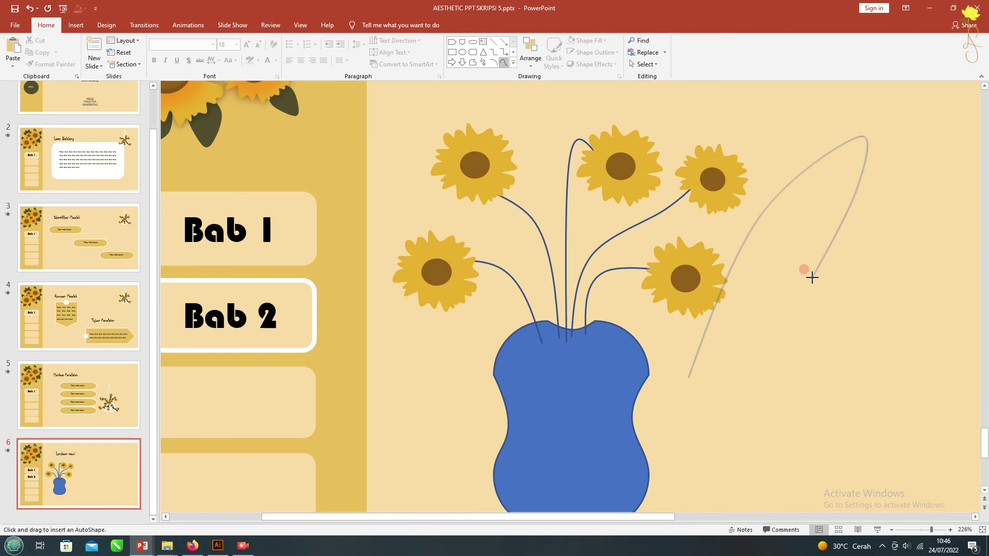
Step: Close the leaf shape, fill it dark olive, shrink it and rotate it beside a stem
{"action": "left_click", "coordinate": [688, 378]}
{"action": "left_click", "coordinate": [369, 40]}
{"action": "left_click", "coordinate": [360, 150]}
{"action": "mouse_move", "coordinate": [869, 134]}
{"action": "left_mouse_down"}
{"action": "mouse_move", "coordinate": [782, 264]}
{"action": "mouse_move", "coordinate": [641, 235]}
{"action": "mouse_move", "coordinate": [585, 206]}
{"action": "left_mouse_up"}
{"action": "left_click_drag", "start_coordinate": [561, 257], "coordinate": [570, 242]}
{"action": "mouse_move", "coordinate": [589, 204]}
{"action": "left_mouse_down"}
{"action": "mouse_move", "coordinate": [538, 238]}
{"action": "mouse_move", "coordinate": [463, 214]}
{"action": "left_mouse_up"}
Step: Colour the stem outlines dark olive
{"action": "left_click", "coordinate": [507, 202]}
{"action": "left_click", "coordinate": [563, 193], "text": "shift"}
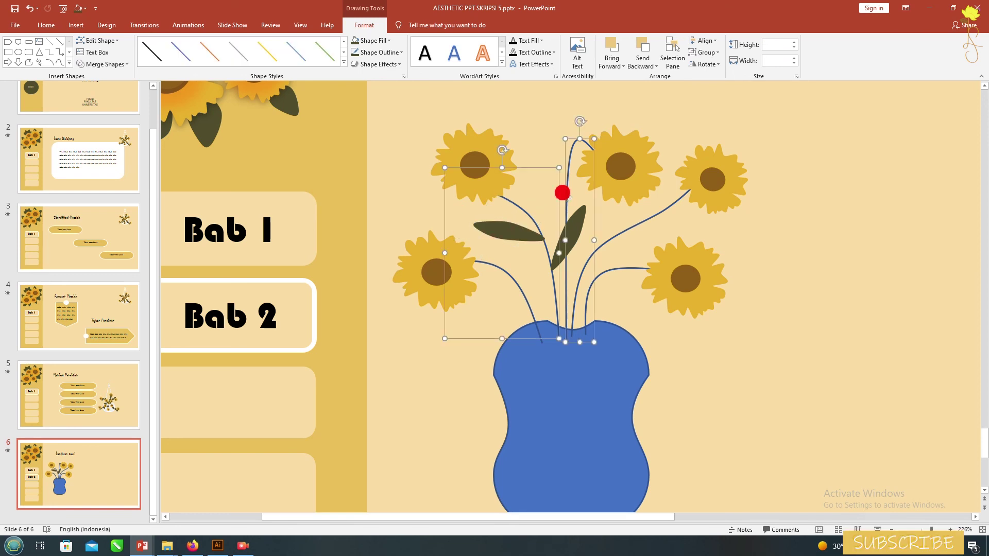
{"action": "left_click", "coordinate": [355, 40]}
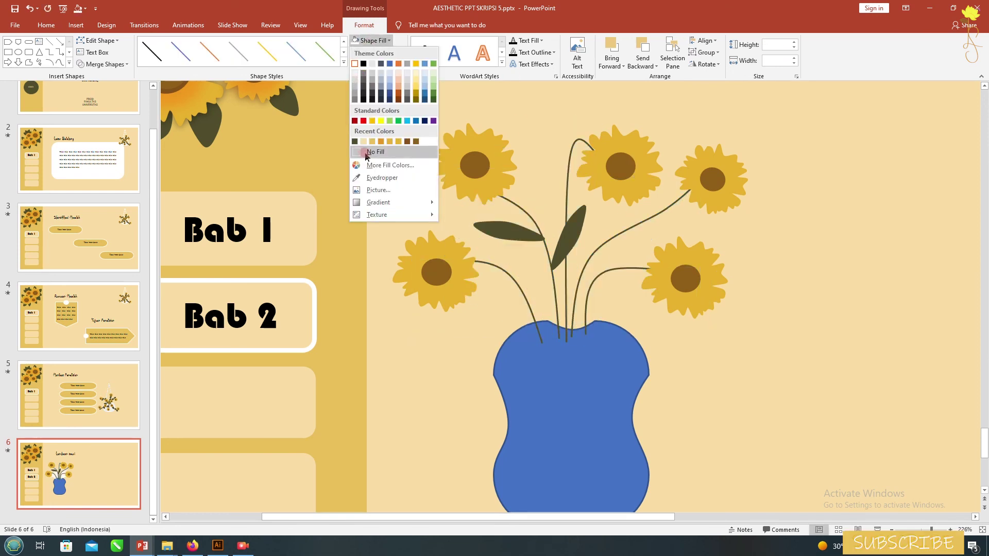
{"action": "left_click", "coordinate": [377, 64]}
{"action": "left_click", "coordinate": [378, 52]}
{"action": "left_click", "coordinate": [382, 189]}
Step: Copy the leaf and resize and place the copies along the stems near the flowers
{"action": "left_click", "coordinate": [508, 232]}
{"action": "left_click", "coordinate": [572, 242]}
{"action": "left_click_drag", "start_coordinate": [572, 242], "coordinate": [564, 154]}
{"action": "left_click_drag", "start_coordinate": [564, 115], "coordinate": [555, 133]}
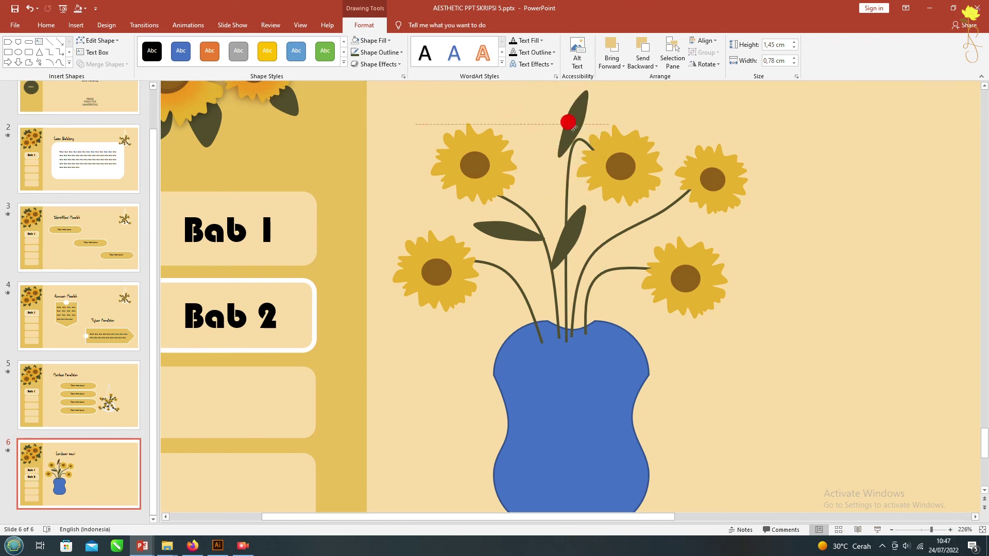
{"action": "left_click_drag", "start_coordinate": [585, 264], "coordinate": [614, 246]}
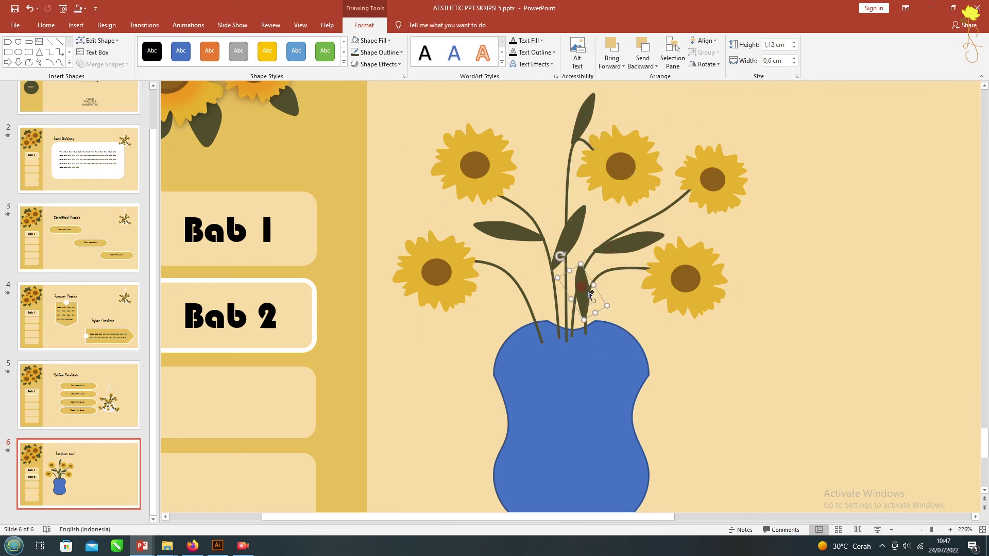
{"action": "left_click_drag", "start_coordinate": [667, 193], "coordinate": [506, 286]}
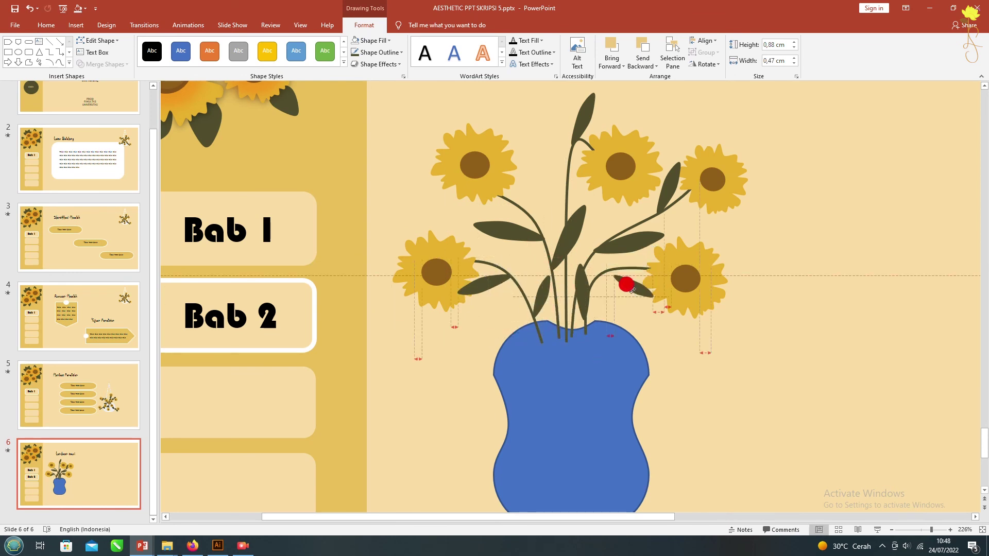
{"action": "key", "text": "ctrl+c"}
{"action": "key", "text": "ctrl+v"}
{"action": "left_click_drag", "start_coordinate": [704, 288], "coordinate": [454, 282]}
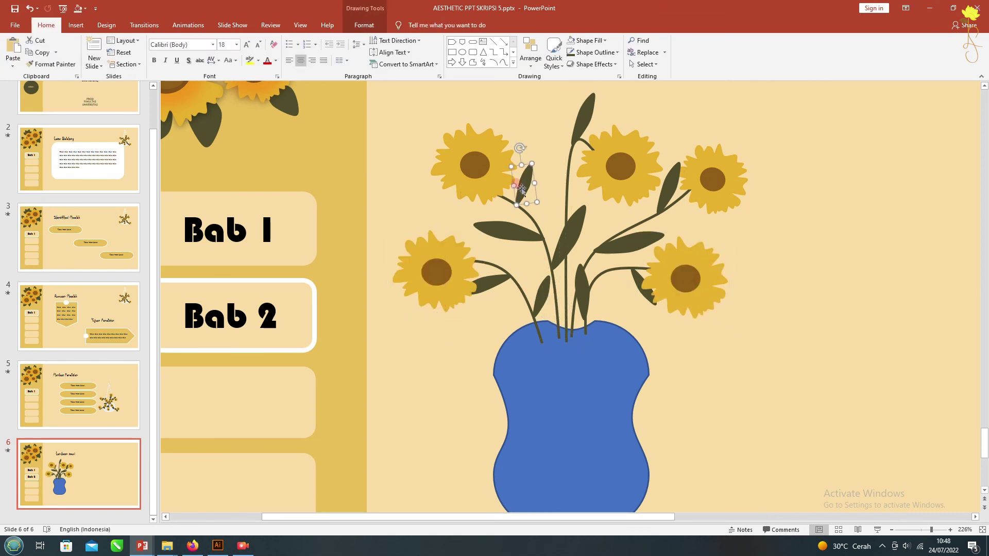
Step: Give the vase a light green fill and a thick white outline
{"action": "left_click", "coordinate": [591, 46]}
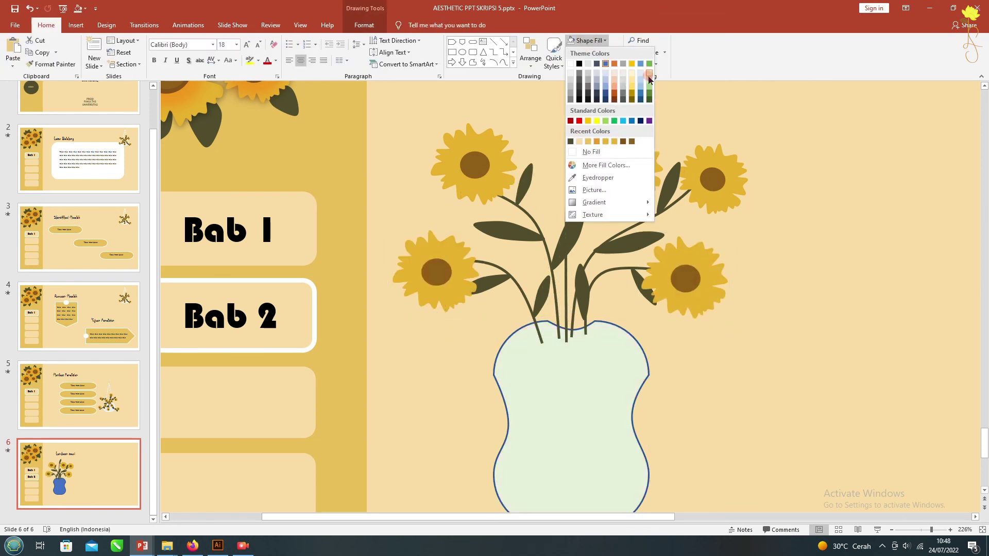
{"action": "left_click", "coordinate": [648, 83]}
{"action": "left_click", "coordinate": [595, 52]}
{"action": "left_click", "coordinate": [571, 163]}
{"action": "left_click", "coordinate": [580, 44]}
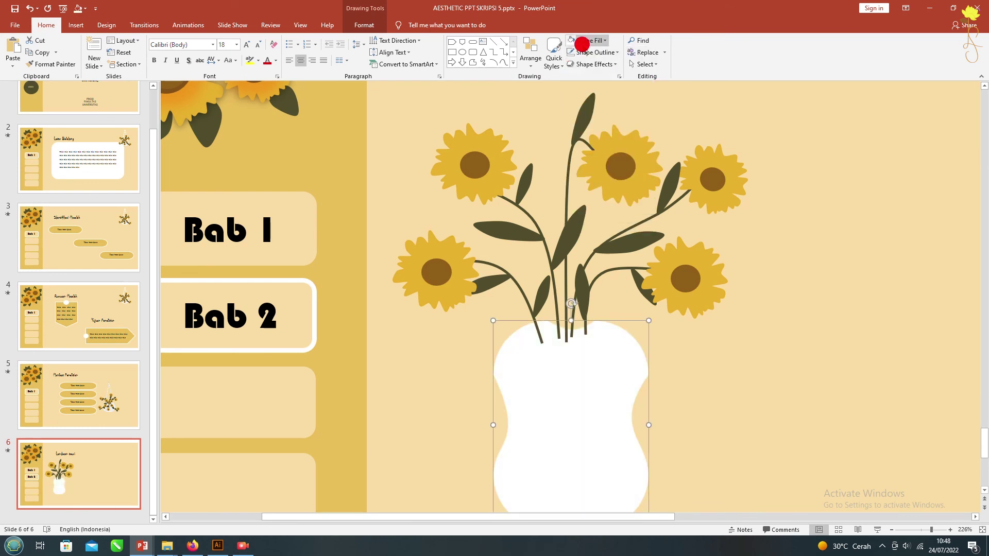
{"action": "left_click", "coordinate": [592, 52]}
{"action": "left_click", "coordinate": [685, 281]}
{"action": "left_click", "coordinate": [592, 52]}
{"action": "left_click", "coordinate": [576, 84]}
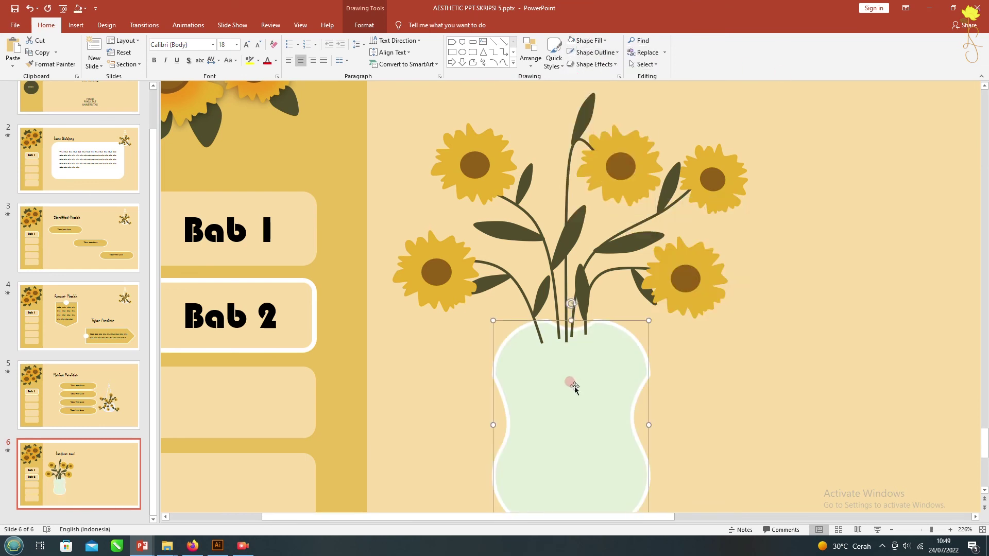
{"action": "scroll", "coordinate": [575, 387], "scroll_direction": "down", "scroll_amount": 3}
Step: Select the whole sunflower vase arrangement and move it to the slide's bottom-right corner
{"action": "left_click", "coordinate": [922, 530]}
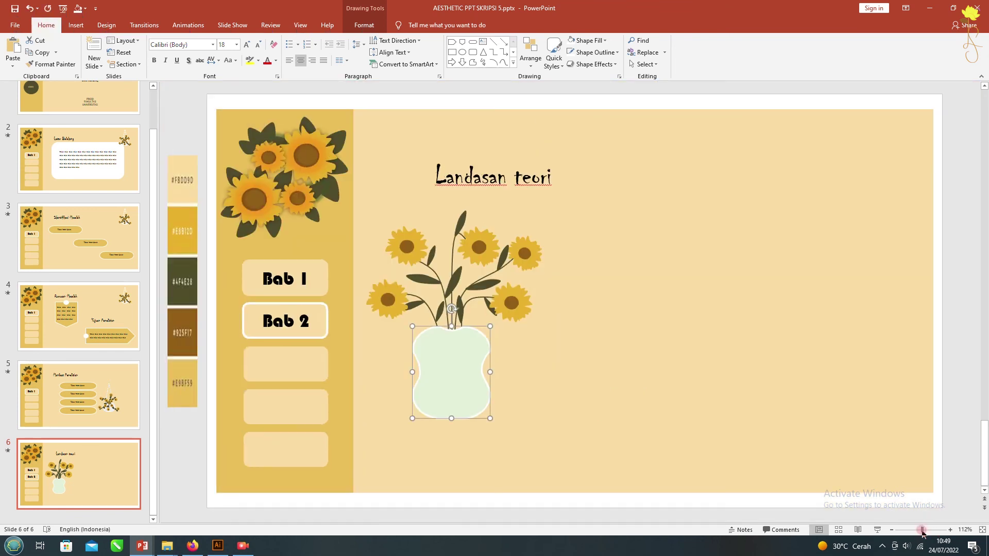
{"action": "left_click", "coordinate": [695, 508]}
{"action": "left_click_drag", "start_coordinate": [679, 521], "coordinate": [358, 199]}
{"action": "left_click_drag", "start_coordinate": [450, 372], "coordinate": [838, 452]}
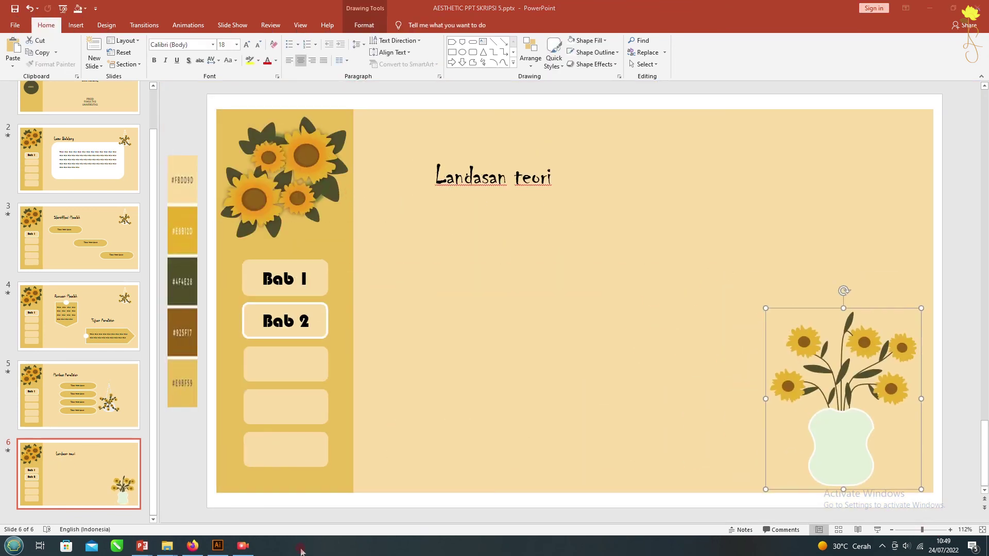
Step: Draw a pentagon arrow across the slide under the title and duplicate it twice below
{"action": "left_click_drag", "start_coordinate": [398, 210], "coordinate": [778, 287]}
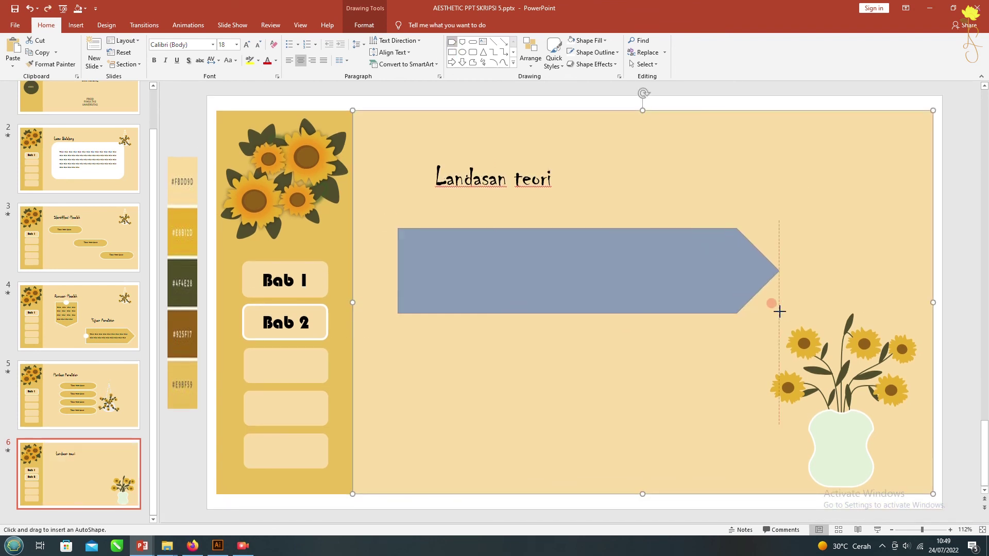
{"action": "mouse_move", "coordinate": [556, 239]}
{"action": "left_mouse_down", "text": "ctrl"}
{"action": "mouse_move", "coordinate": [548, 327]}
{"action": "mouse_move", "coordinate": [503, 422]}
{"action": "left_mouse_up", "text": "ctrl"}
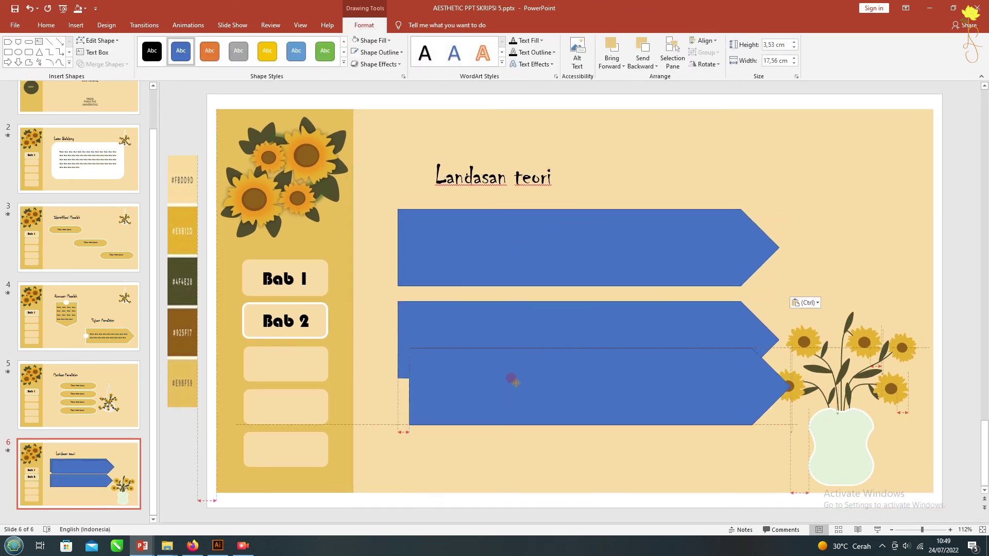
{"action": "left_click", "coordinate": [496, 340], "text": "shift"}
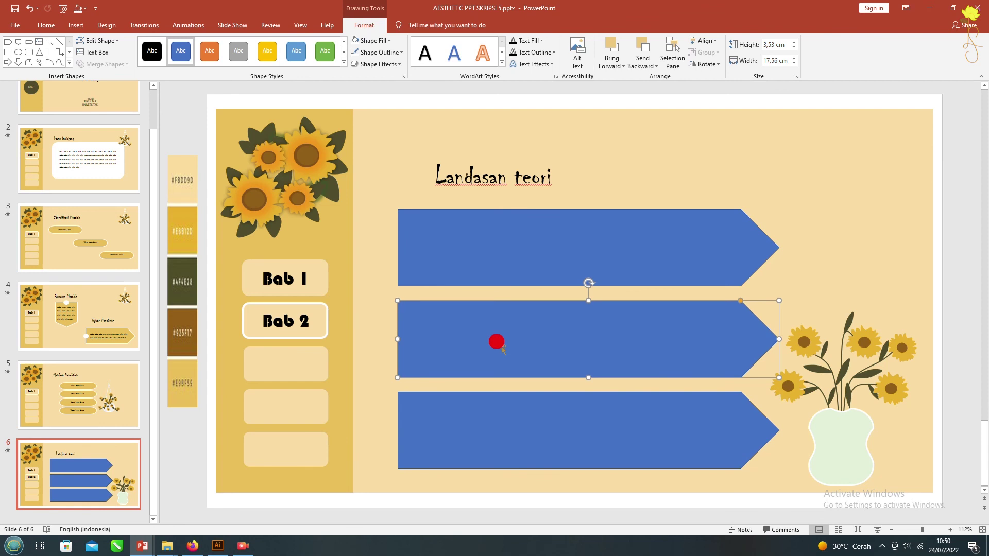
{"action": "left_click", "coordinate": [579, 251], "text": "shift"}
Step: Give the three arrows a thick white outline and brown fill, and nudge them into position
{"action": "left_click", "coordinate": [353, 52]}
{"action": "left_click", "coordinate": [475, 272]}
{"action": "left_click", "coordinate": [371, 40]}
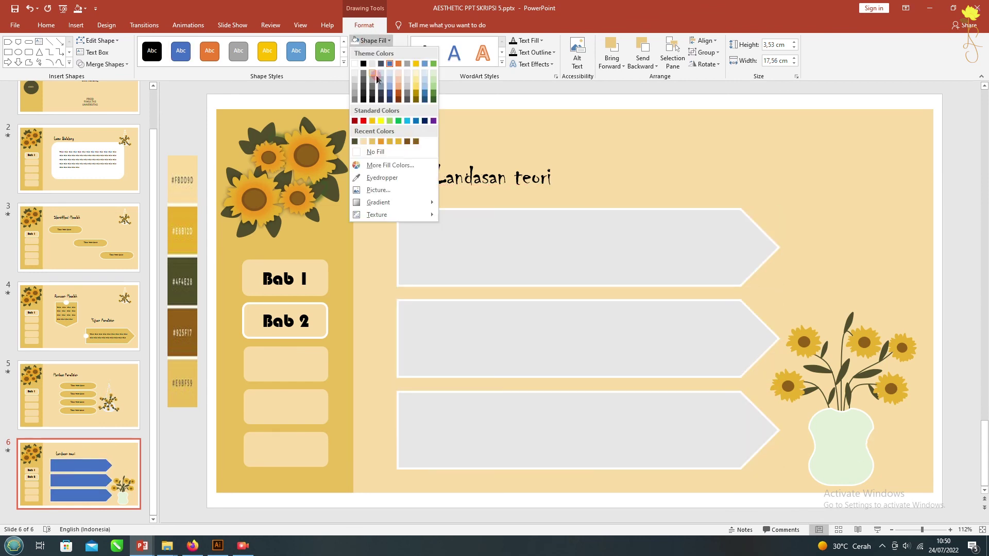
{"action": "left_click", "coordinate": [407, 142]}
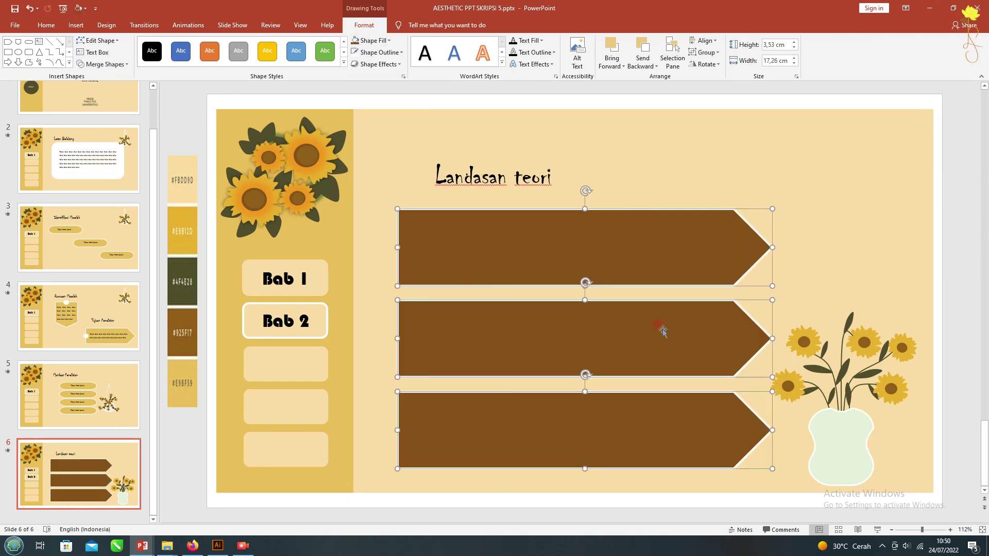
{"action": "left_click_drag", "start_coordinate": [548, 236], "coordinate": [550, 241]}
Step: Flip the sunflower vase horizontally so it faces the opposite way
{"action": "left_click", "coordinate": [839, 360]}
{"action": "left_click_drag", "start_coordinate": [761, 309], "coordinate": [755, 284]}
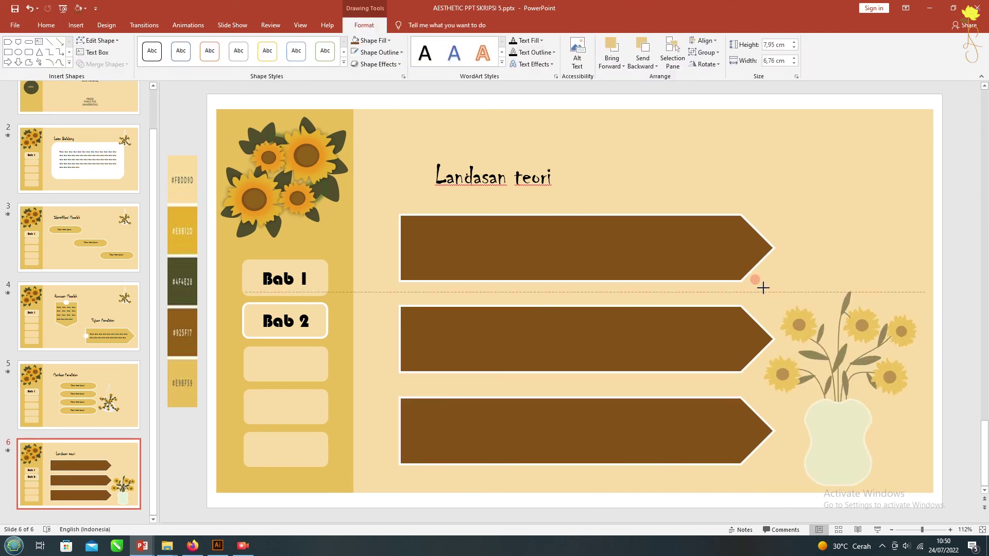
{"action": "left_click", "coordinate": [845, 435]}
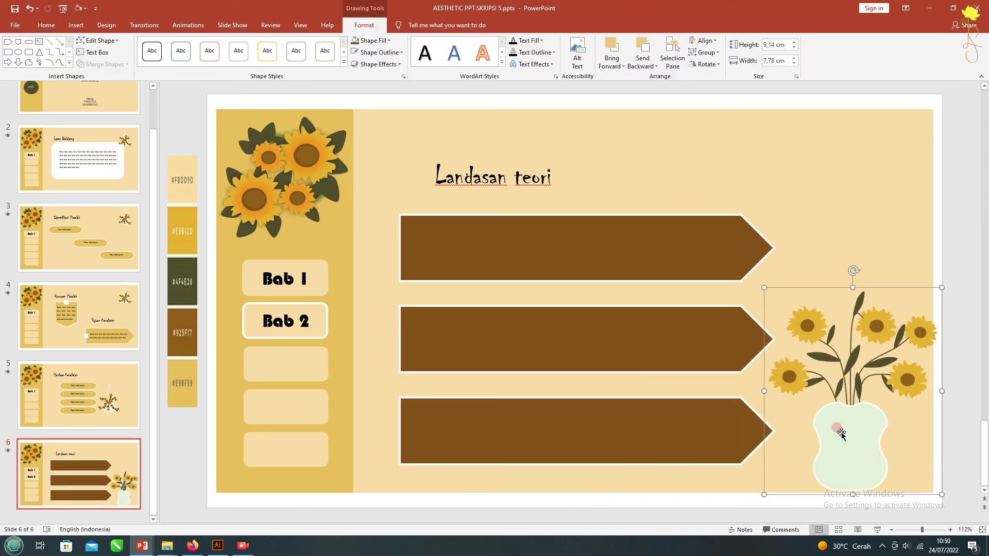
{"action": "key", "text": "ctrl+z"}
{"action": "left_click", "coordinate": [762, 398]}
{"action": "left_click", "coordinate": [377, 27]}
{"action": "left_click", "coordinate": [685, 59]}
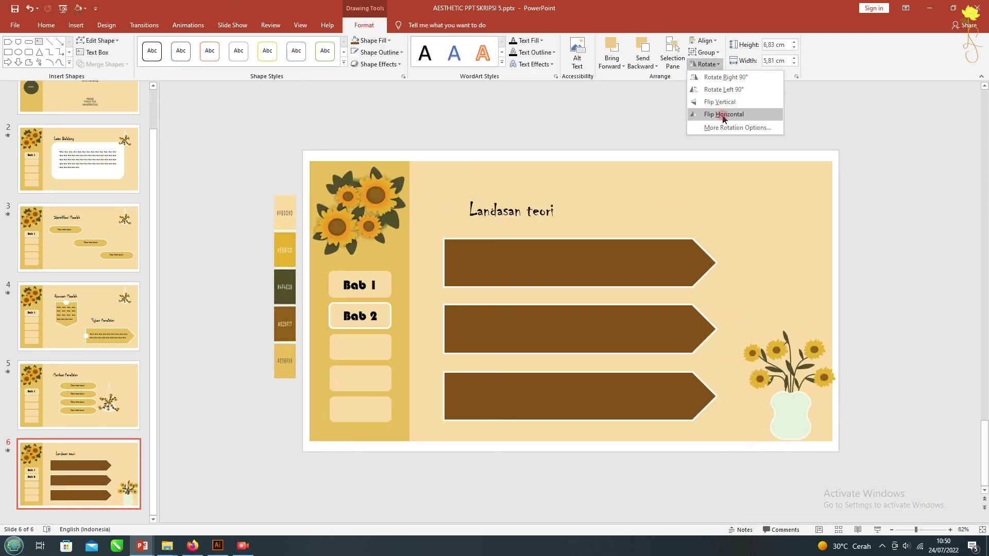
{"action": "left_click", "coordinate": [757, 115]}
Step: Add a perspective shadow beneath the sunflower vase
{"action": "left_click", "coordinate": [364, 25]}
{"action": "left_click", "coordinate": [375, 63]}
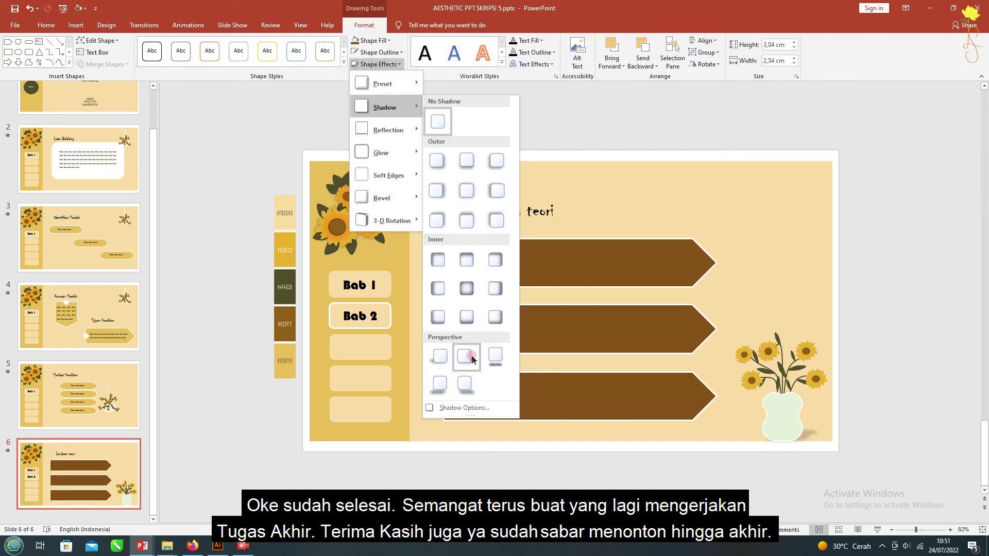
{"action": "left_click", "coordinate": [925, 241]}
Step: Copy slide 4's placeholder text box onto slide 6 and move it into the first arrow
{"action": "left_click", "coordinate": [53, 321]}
{"action": "left_click", "coordinate": [640, 360]}
{"action": "key", "text": "ctrl+c"}
{"action": "left_click", "coordinate": [79, 474]}
{"action": "key", "text": "ctrl+v"}
{"action": "left_click_drag", "start_coordinate": [631, 370], "coordinate": [489, 240]}
Step: Make the text light cream and widen it to fit inside the first arrow
{"action": "left_click", "coordinate": [276, 61]}
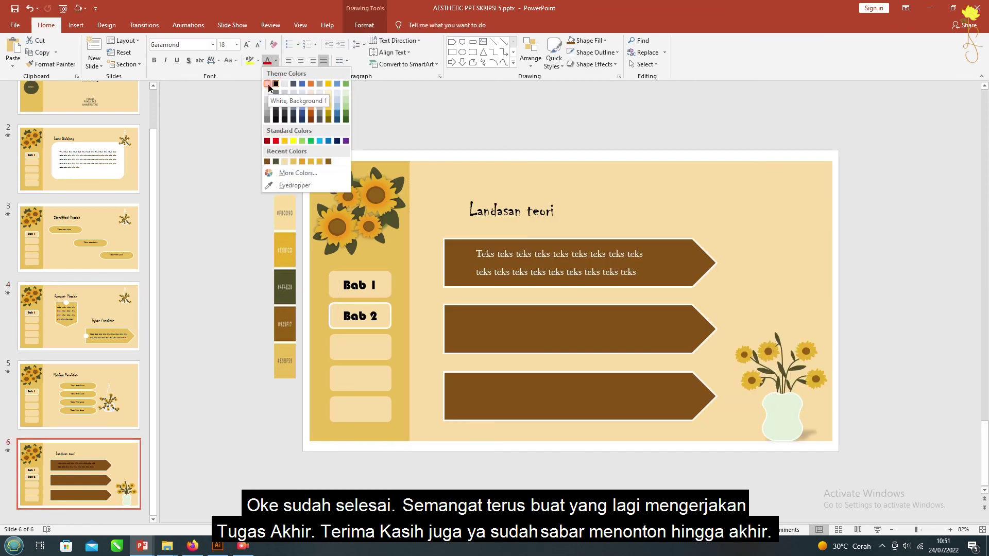
{"action": "left_click", "coordinate": [289, 163]}
{"action": "left_click", "coordinate": [547, 271]}
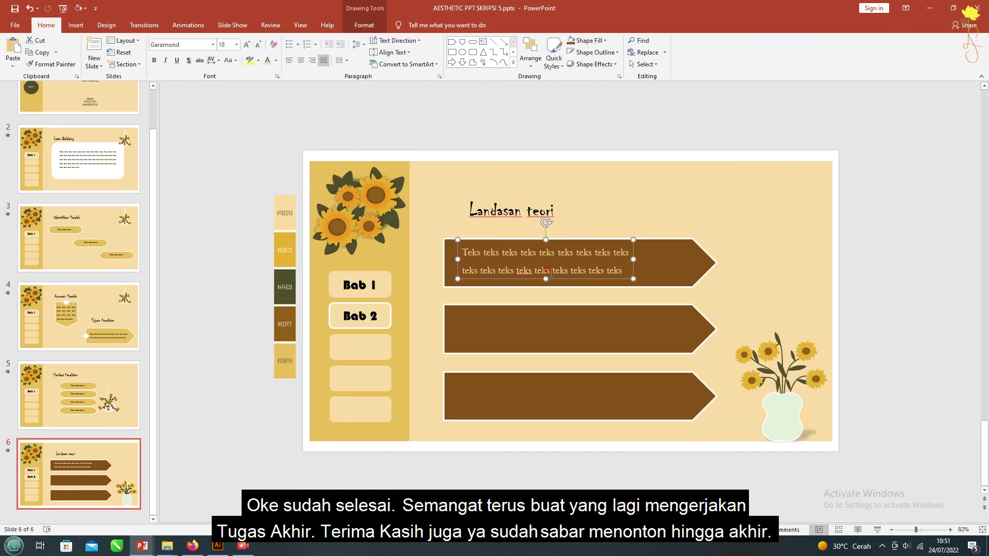
{"action": "left_click_drag", "start_coordinate": [633, 276], "coordinate": [685, 278]}
{"action": "mouse_move", "coordinate": [514, 237]}
{"action": "left_mouse_down"}
{"action": "mouse_move", "coordinate": [502, 241]}
{"action": "mouse_move", "coordinate": [486, 298]}
{"action": "left_mouse_up"}
Step: Paste copies of the text box into the remaining two arrows
{"action": "key", "text": "ctrl+c"}
{"action": "key", "text": "ctrl+v"}
{"action": "key", "text": "ctrl+v"}
{"action": "left_click_drag", "start_coordinate": [500, 251], "coordinate": [492, 378]}
{"action": "left_click", "coordinate": [907, 276]}
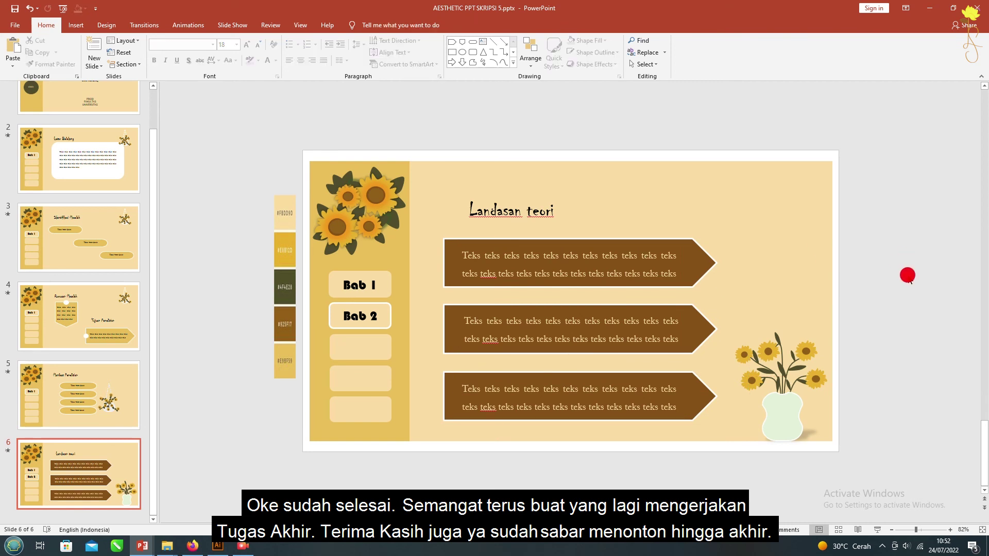
{"action": "left_click", "coordinate": [188, 24]}
{"action": "left_click", "coordinate": [361, 315]}
Step: Apply the Random Bars entrance effect to the objects and add a second animation to Bab 2
{"action": "left_click", "coordinate": [432, 51]}
{"action": "left_click", "coordinate": [688, 57]}
{"action": "left_click", "coordinate": [360, 315]}
{"action": "left_click", "coordinate": [264, 51]}
{"action": "left_click", "coordinate": [689, 56]}
Step: Move the Rectangle animation to the top of the Animation Pane order
{"action": "left_click", "coordinate": [689, 137]}
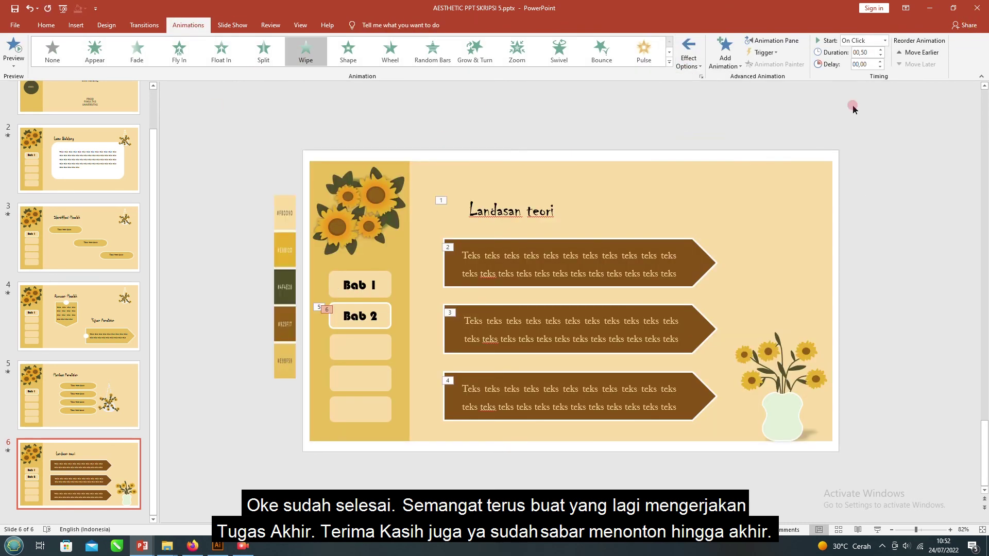
{"action": "left_click", "coordinate": [771, 41]}
{"action": "left_click", "coordinate": [909, 172]}
{"action": "left_click_drag", "start_coordinate": [910, 171], "coordinate": [896, 124]}
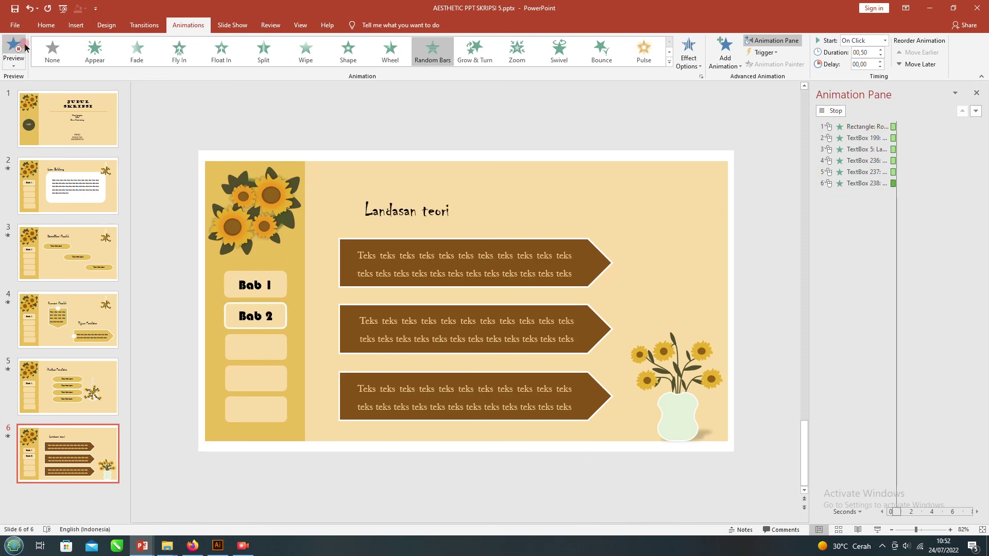